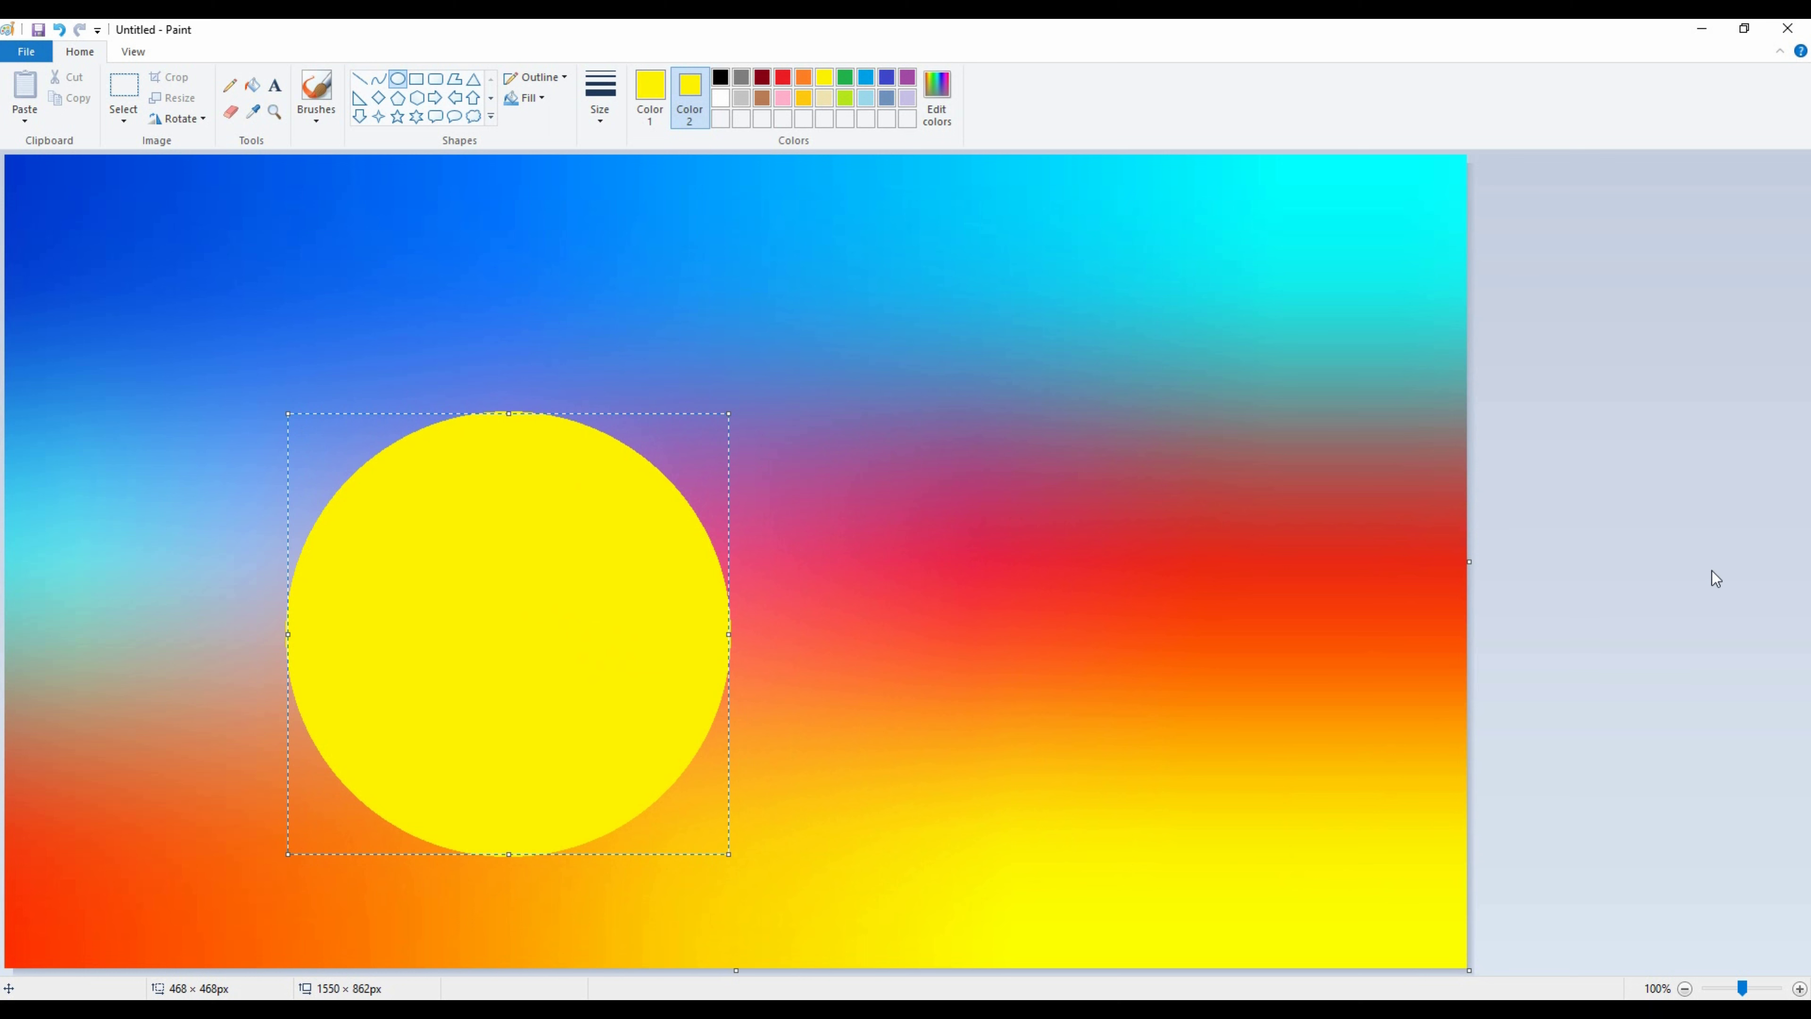
# Brush a thick, wavy black hill outline descending from the picture's left edge across the lower sun to the lower-right corner
pyautogui.click(316, 119)
pyautogui.click(316, 151)
pyautogui.click(722, 94)
pyautogui.click(649, 96)
pyautogui.click(720, 76)
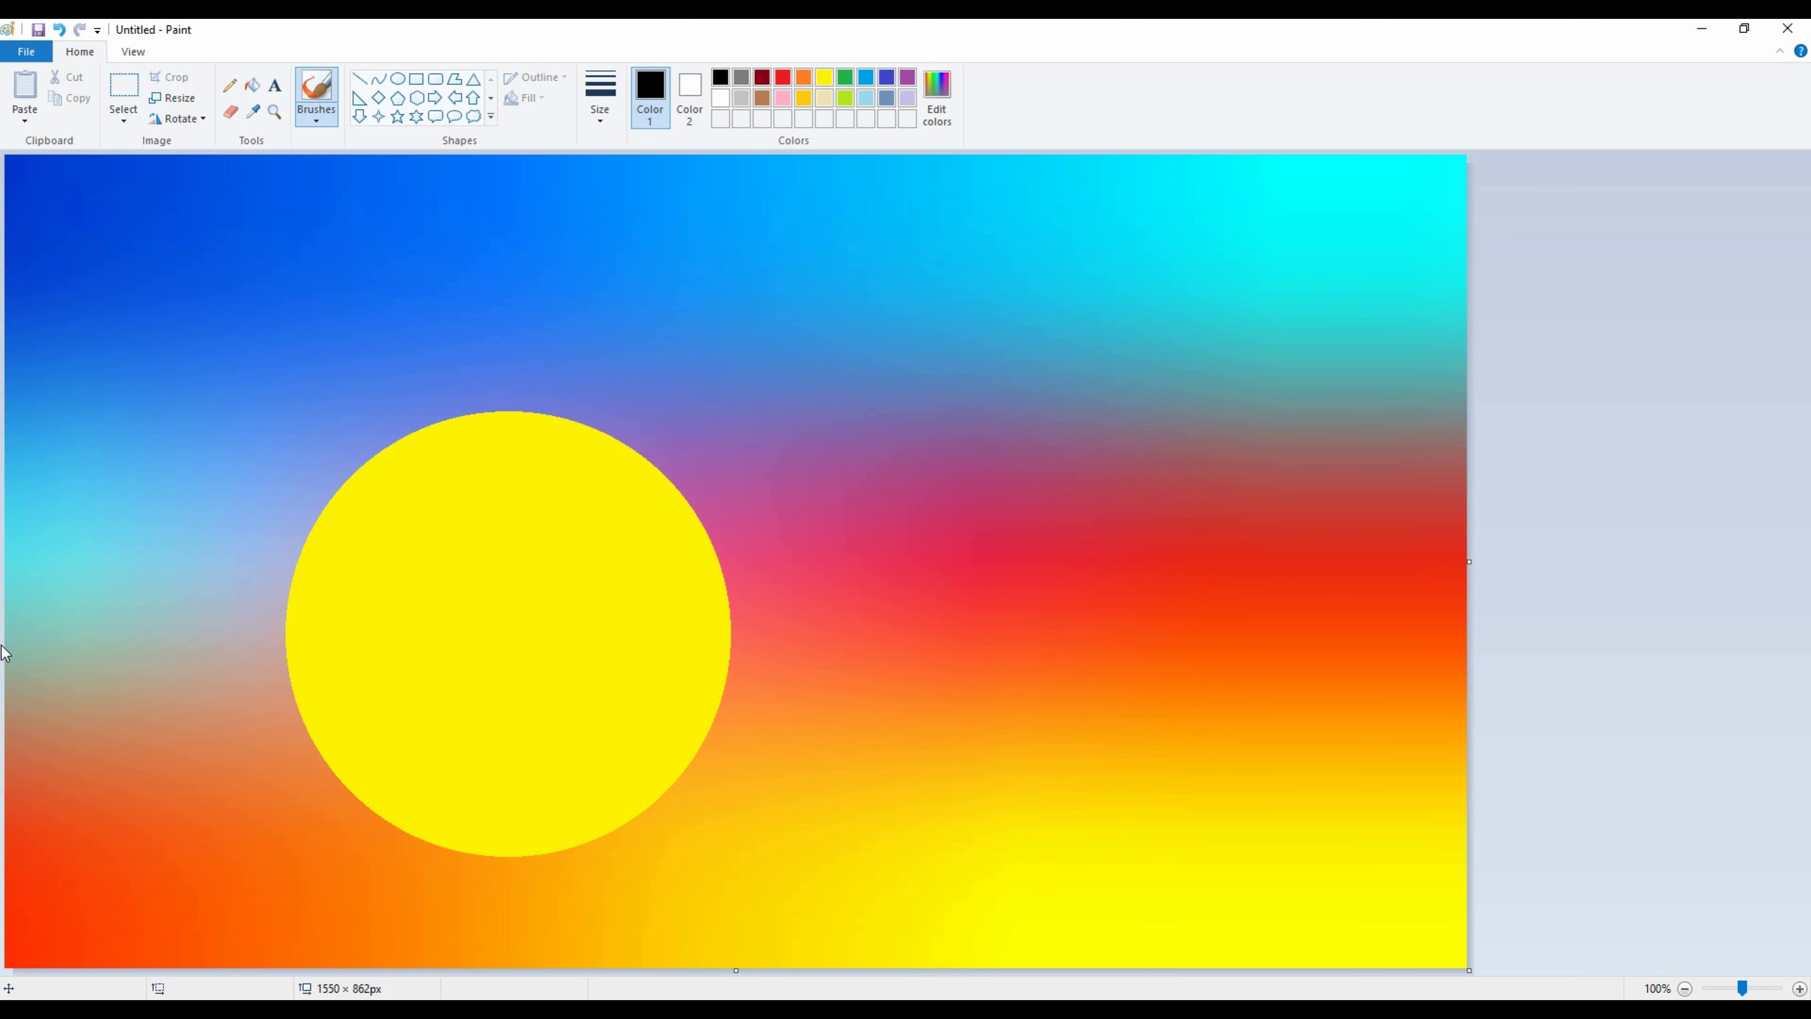
pyautogui.moveTo(4, 649)
pyautogui.mouseDown()
pyautogui.moveTo(20, 695)
pyautogui.moveTo(5, 643)
pyautogui.moveTo(79, 752)
pyautogui.moveTo(216, 818)
pyautogui.moveTo(404, 820)
pyautogui.mouseUp()
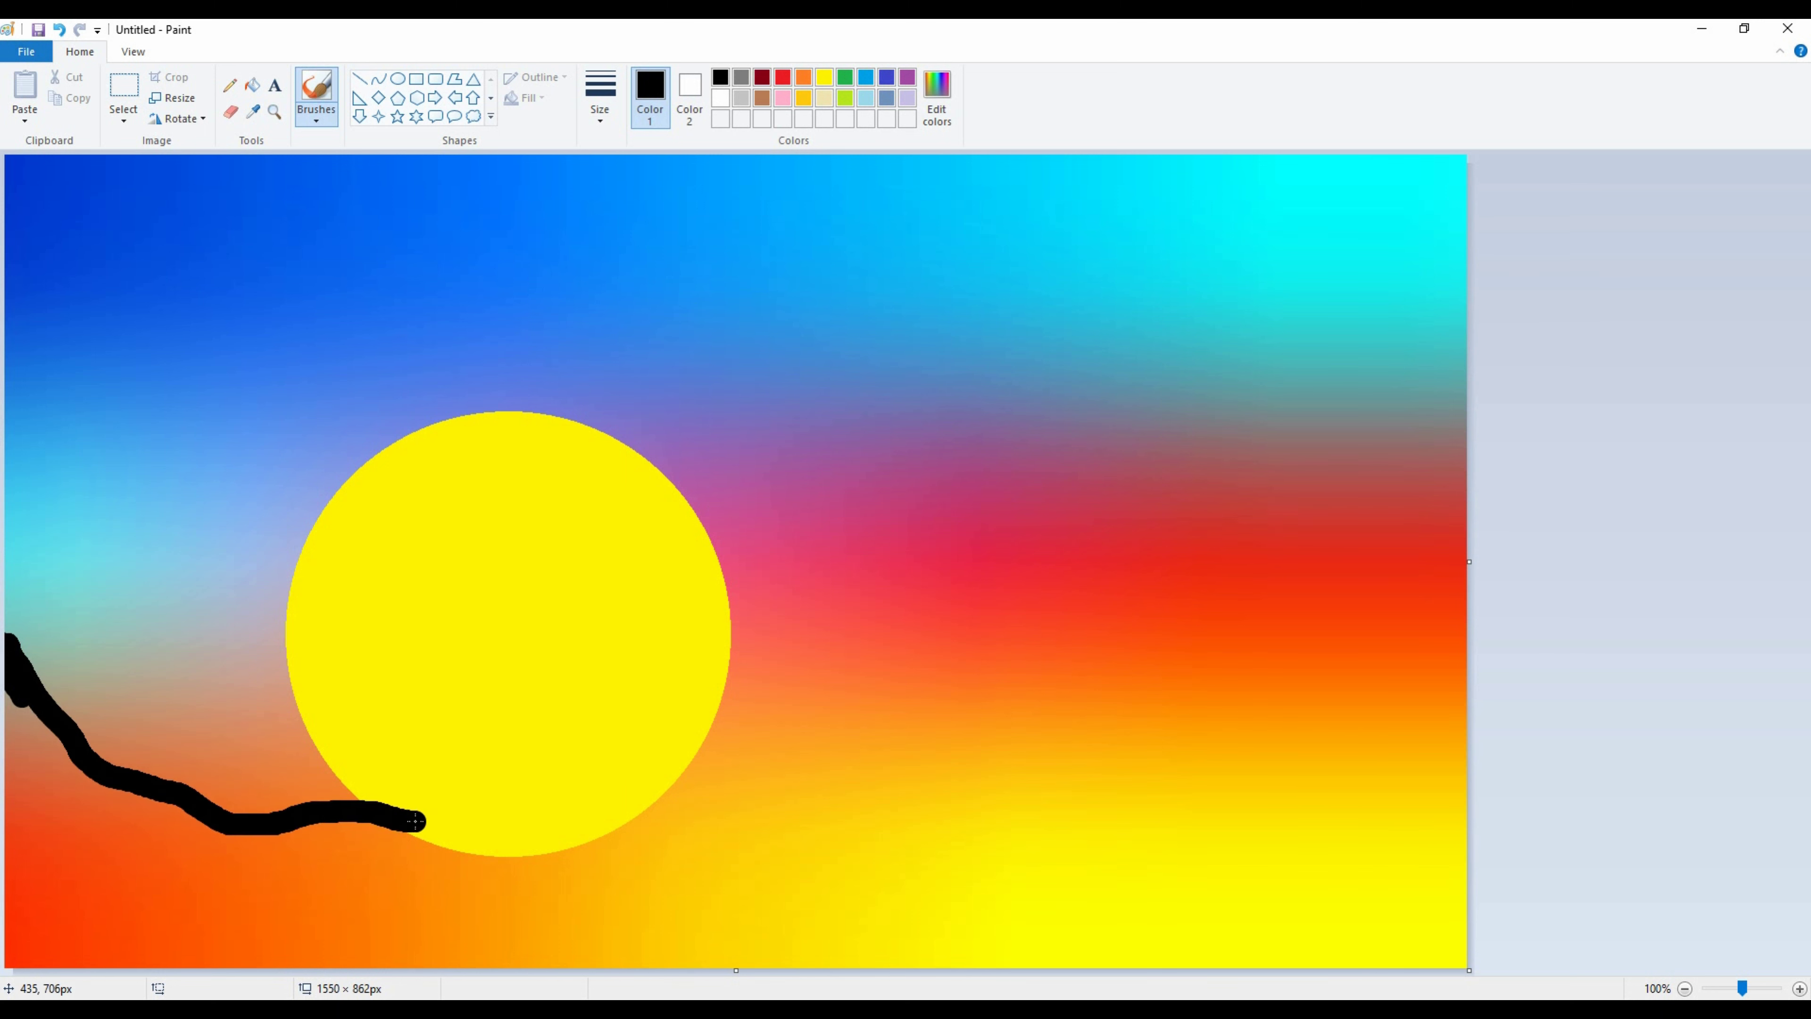
pyautogui.hotkey('ctrl', 'z')
pyautogui.moveTo(9, 638)
pyautogui.mouseDown()
pyautogui.moveTo(207, 761)
pyautogui.moveTo(385, 811)
pyautogui.moveTo(655, 826)
pyautogui.moveTo(690, 856)
pyautogui.moveTo(828, 864)
pyautogui.moveTo(953, 916)
pyautogui.moveTo(1465, 963)
pyautogui.mouseUp()
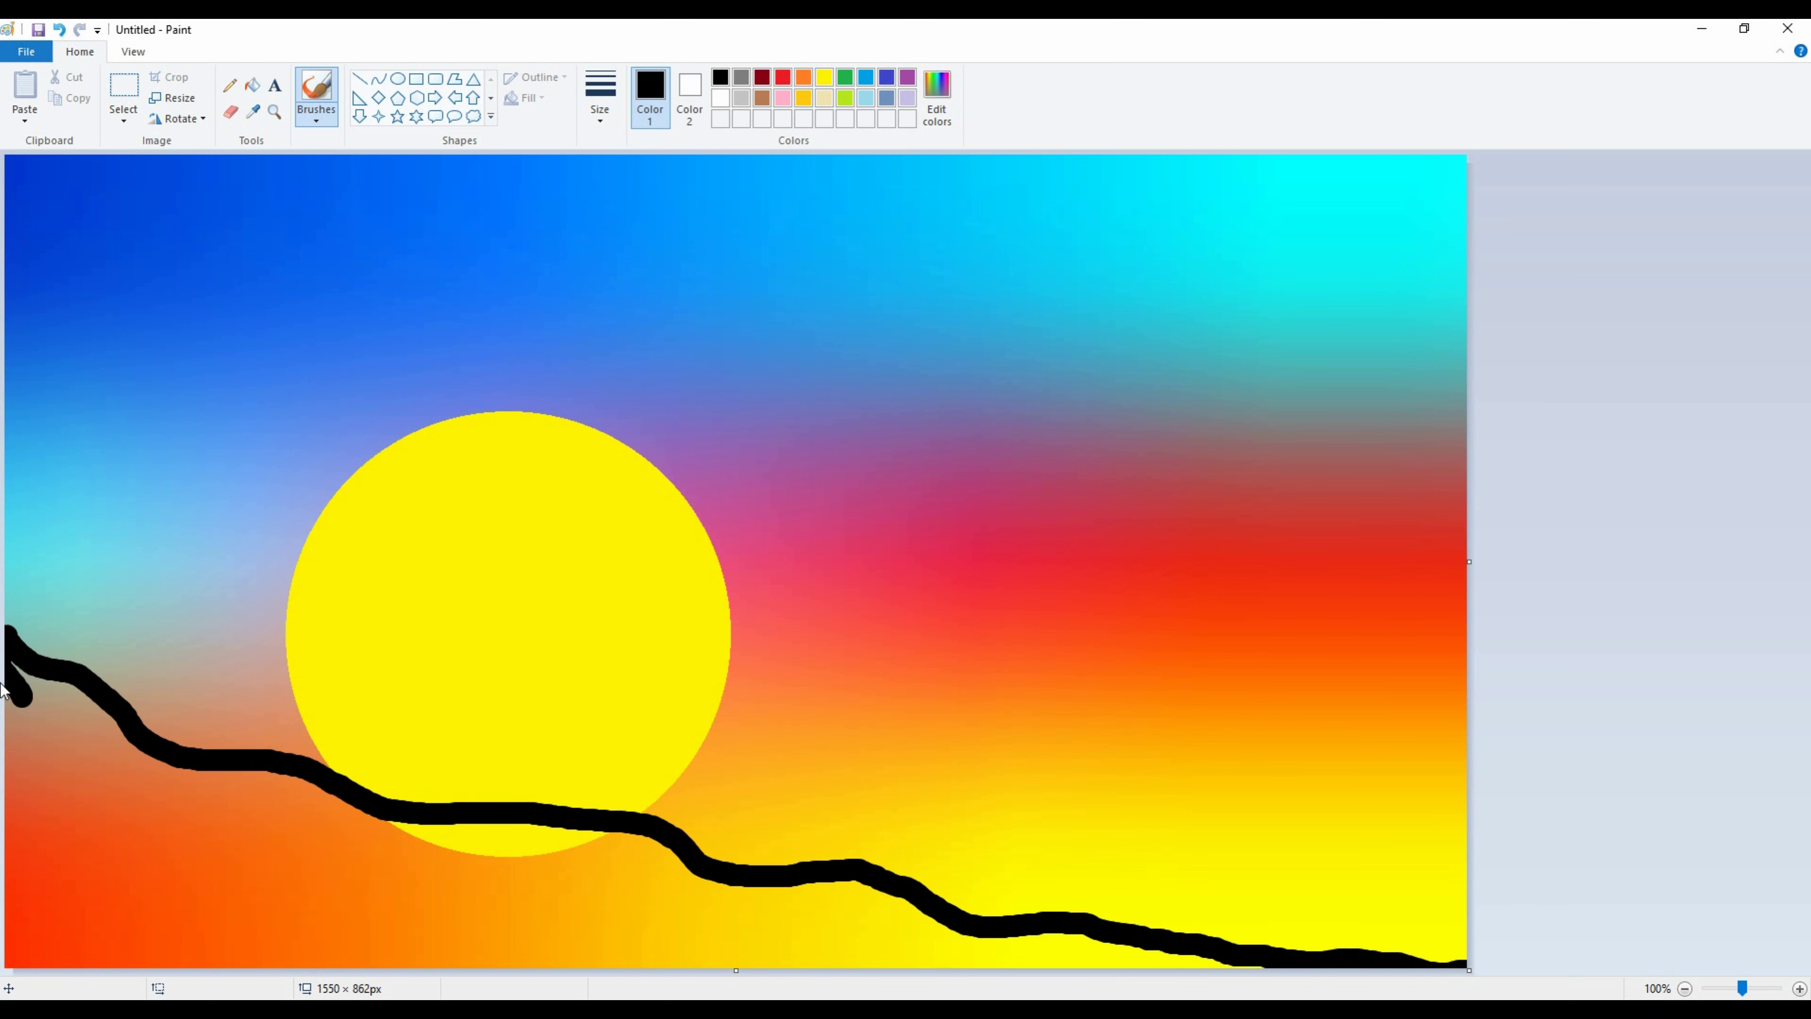
# Fill the area beneath the hill outline with solid black brush strokes and smooth the ridge's contour
pyautogui.moveTo(14, 674); pyautogui.dragTo(76, 744)
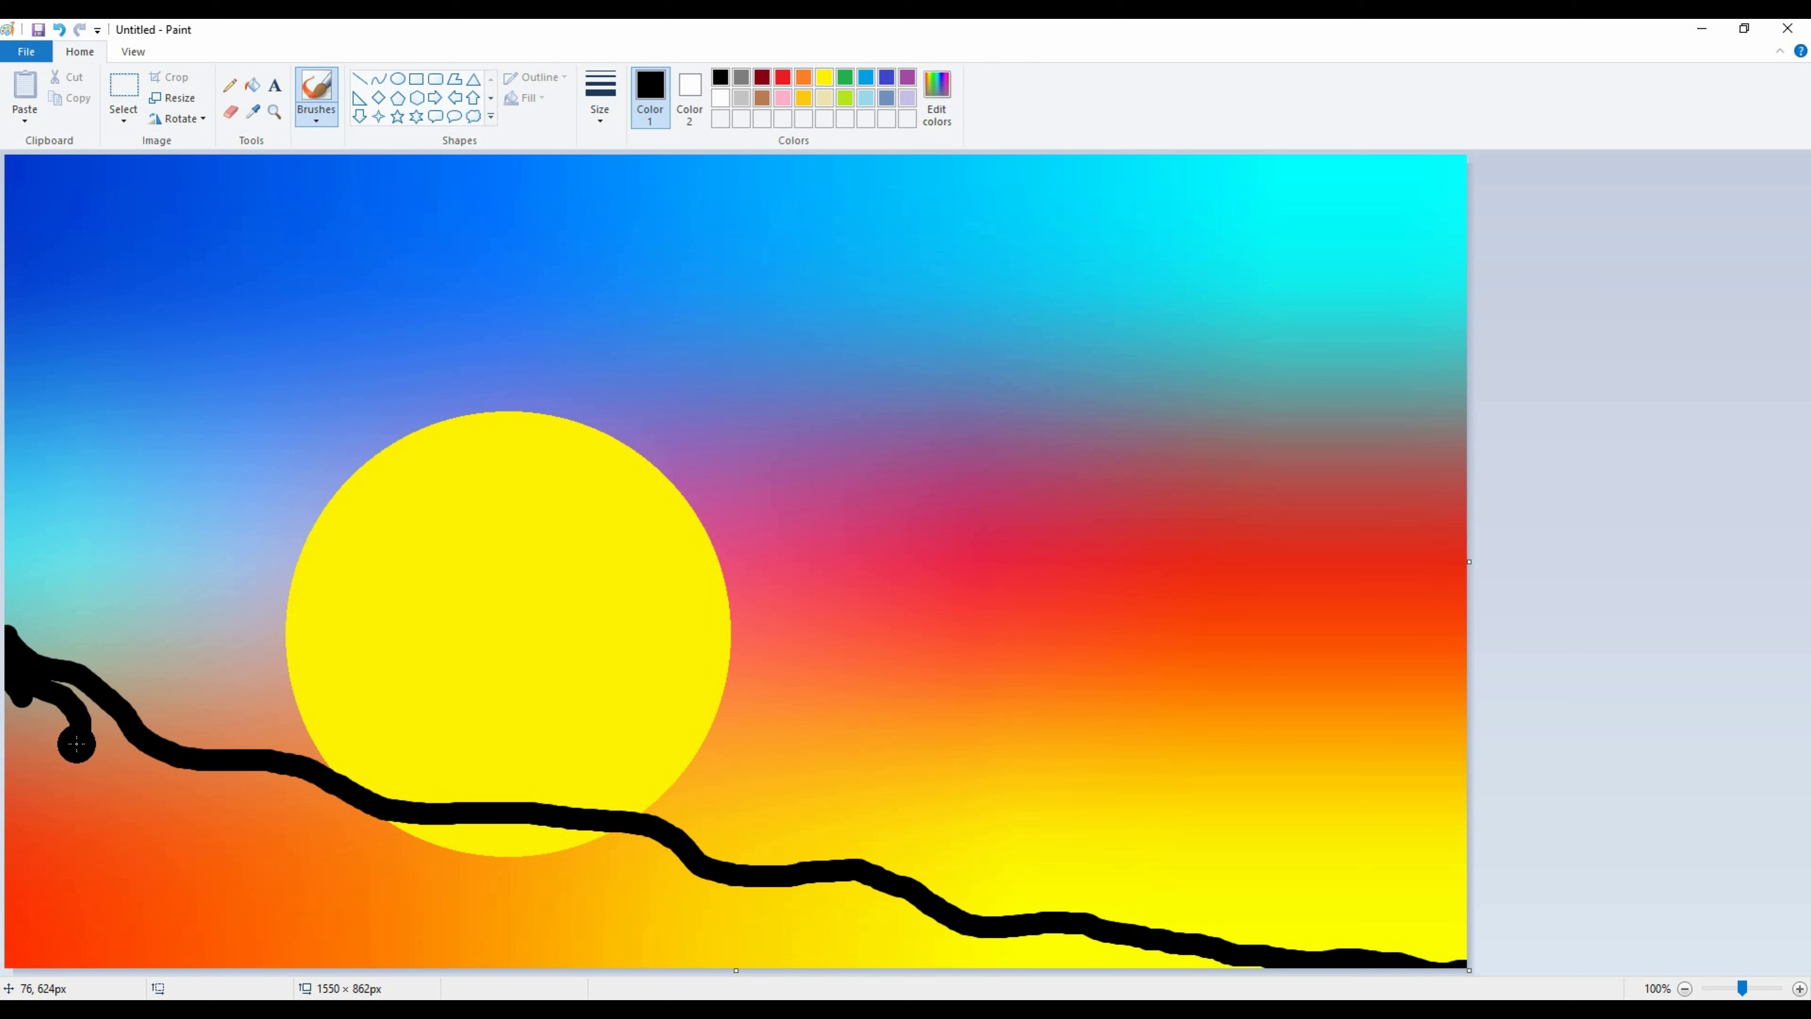
pyautogui.moveTo(1183, 961)
pyautogui.mouseDown()
pyautogui.moveTo(1223, 961)
pyautogui.moveTo(977, 947)
pyautogui.moveTo(805, 894)
pyautogui.moveTo(771, 917)
pyautogui.moveTo(955, 952)
pyautogui.moveTo(570, 962)
pyautogui.moveTo(503, 946)
pyautogui.moveTo(732, 920)
pyautogui.moveTo(609, 810)
pyautogui.moveTo(368, 813)
pyautogui.moveTo(222, 759)
pyautogui.moveTo(154, 758)
pyautogui.moveTo(20, 679)
pyautogui.mouseUp()
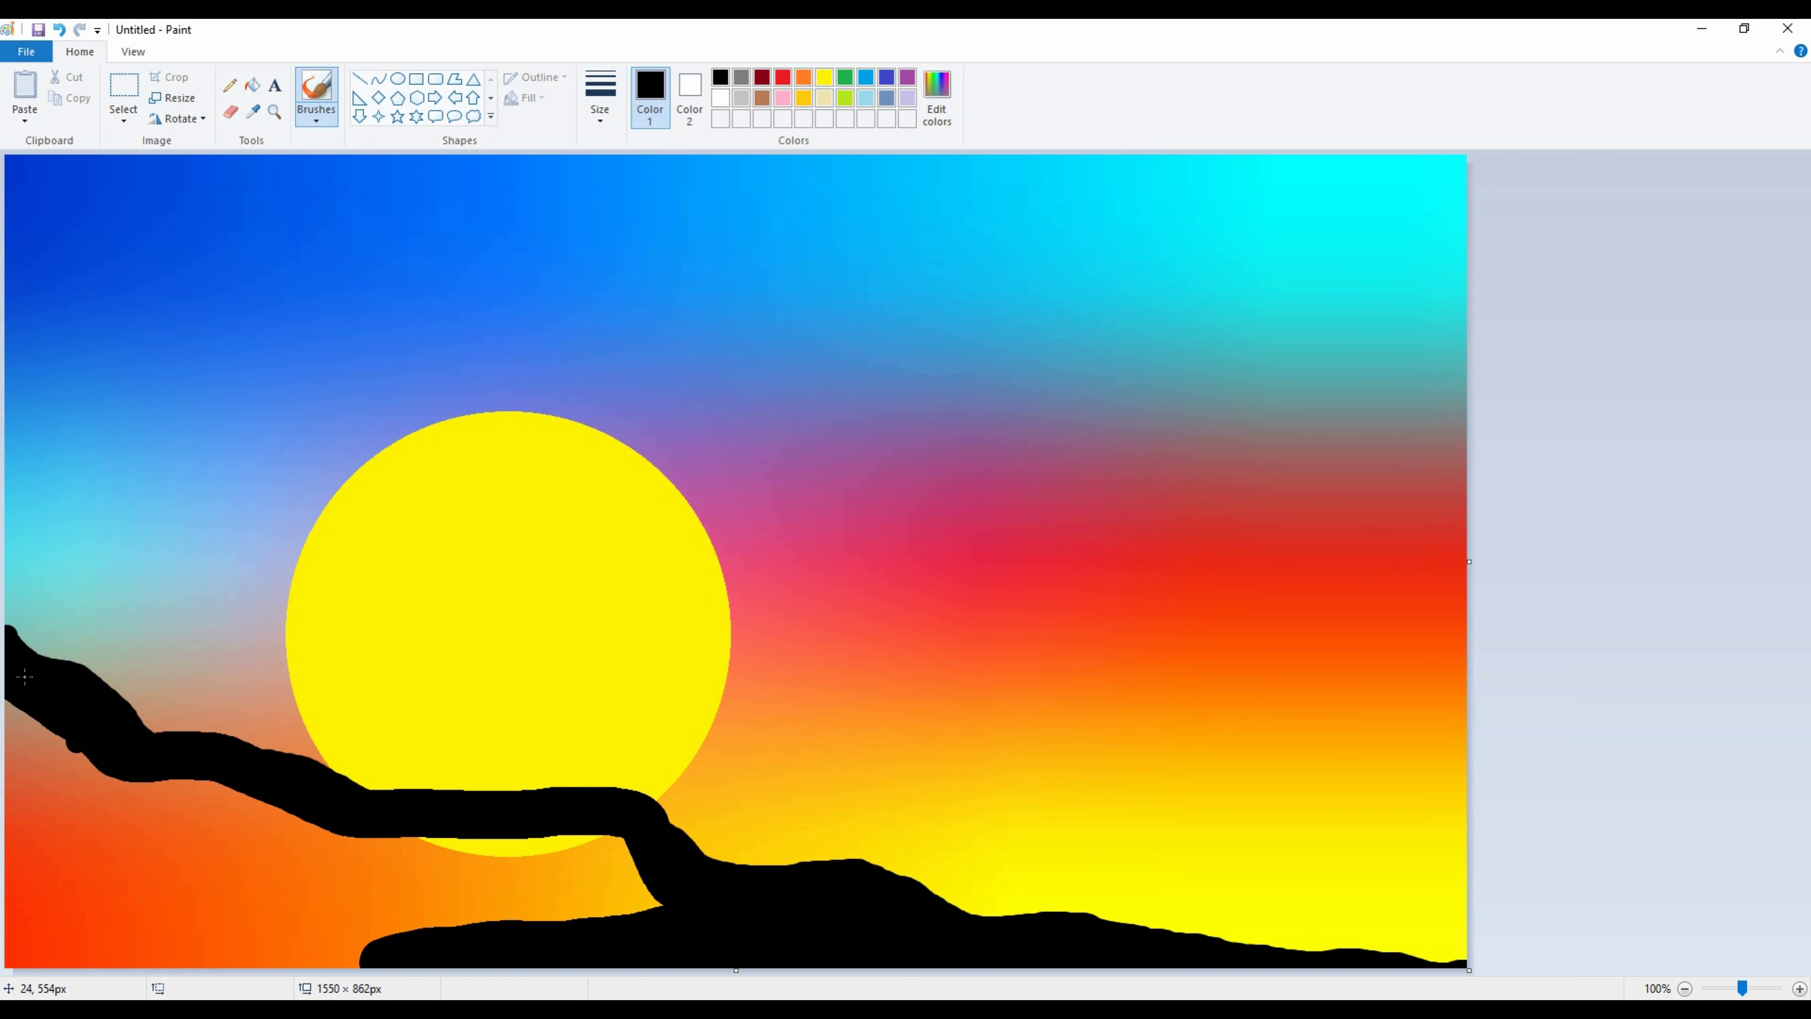
pyautogui.moveTo(16, 648)
pyautogui.mouseDown()
pyautogui.moveTo(15, 953)
pyautogui.moveTo(21, 746)
pyautogui.moveTo(363, 821)
pyautogui.moveTo(552, 838)
pyautogui.moveTo(658, 890)
pyautogui.moveTo(520, 873)
pyautogui.moveTo(290, 931)
pyautogui.moveTo(153, 941)
pyautogui.moveTo(380, 880)
pyautogui.moveTo(36, 774)
pyautogui.moveTo(126, 839)
pyautogui.moveTo(275, 900)
pyautogui.moveTo(22, 826)
pyautogui.moveTo(23, 894)
pyautogui.moveTo(125, 911)
pyautogui.moveTo(179, 950)
pyautogui.mouseUp()
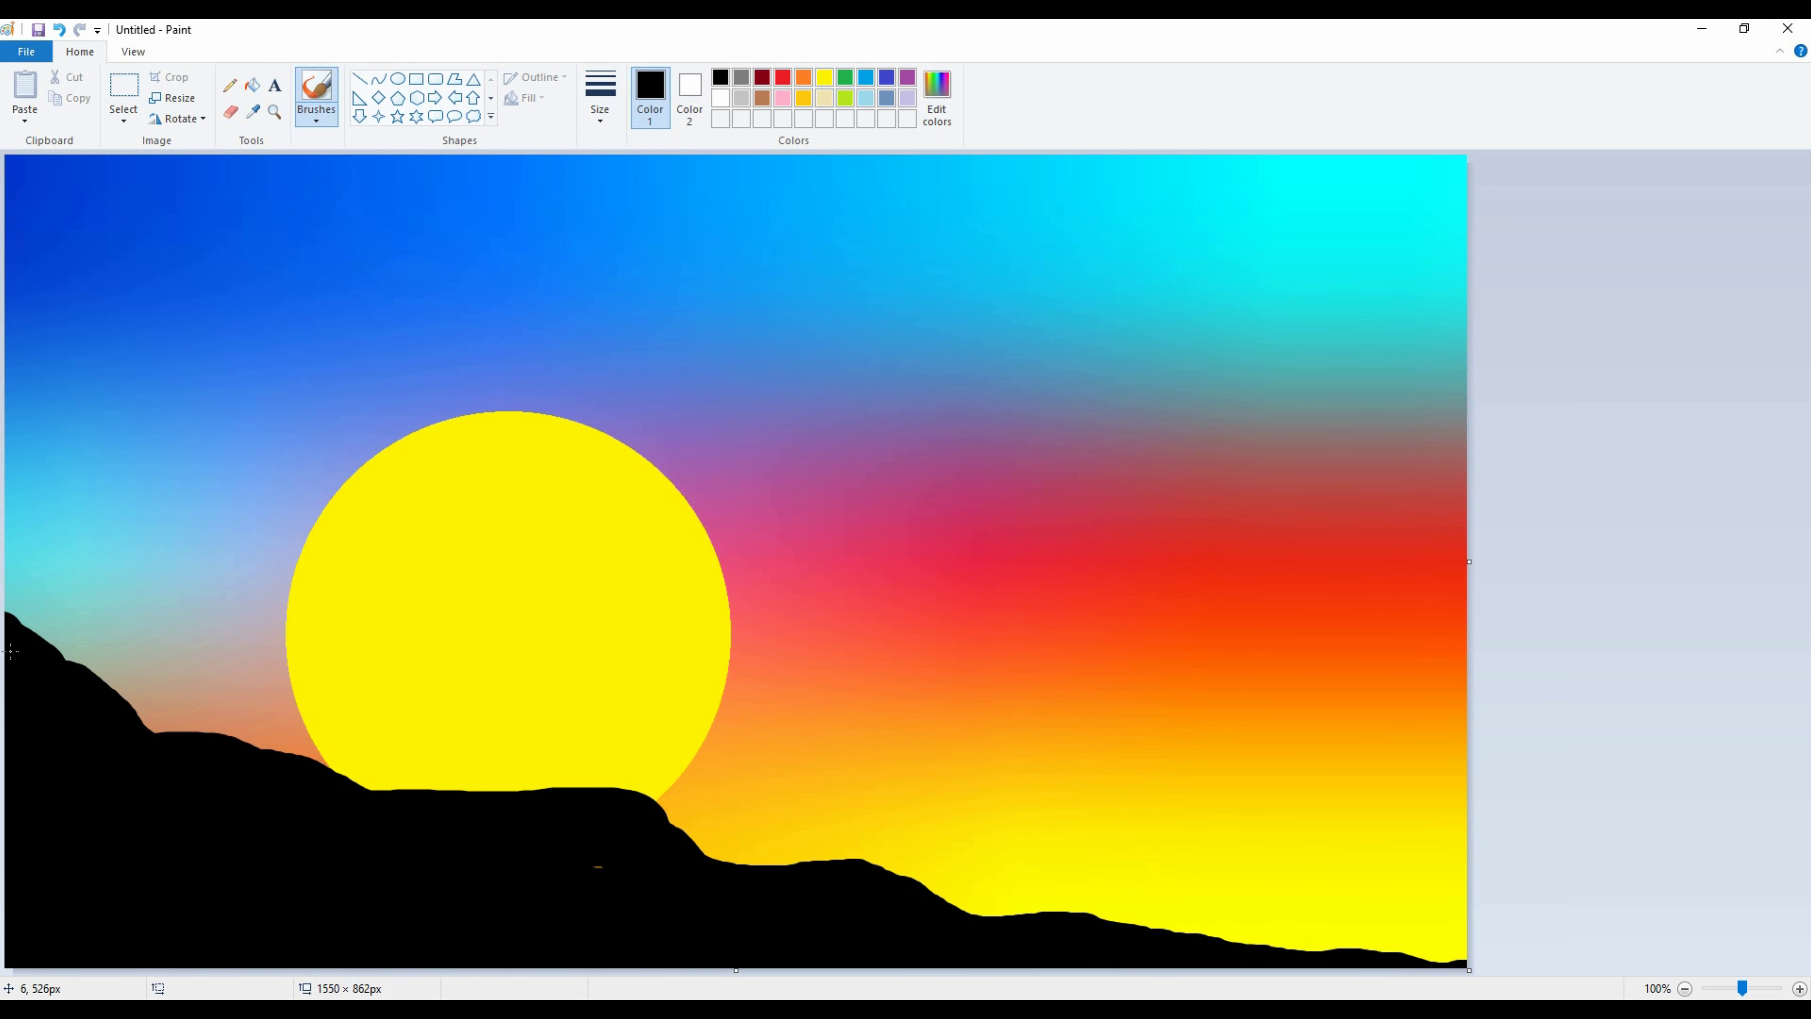
pyautogui.moveTo(59, 680)
pyautogui.mouseDown()
pyautogui.moveTo(193, 754)
pyautogui.moveTo(426, 807)
pyautogui.moveTo(602, 809)
pyautogui.moveTo(738, 866)
pyautogui.moveTo(914, 891)
pyautogui.moveTo(973, 933)
pyautogui.mouseUp()
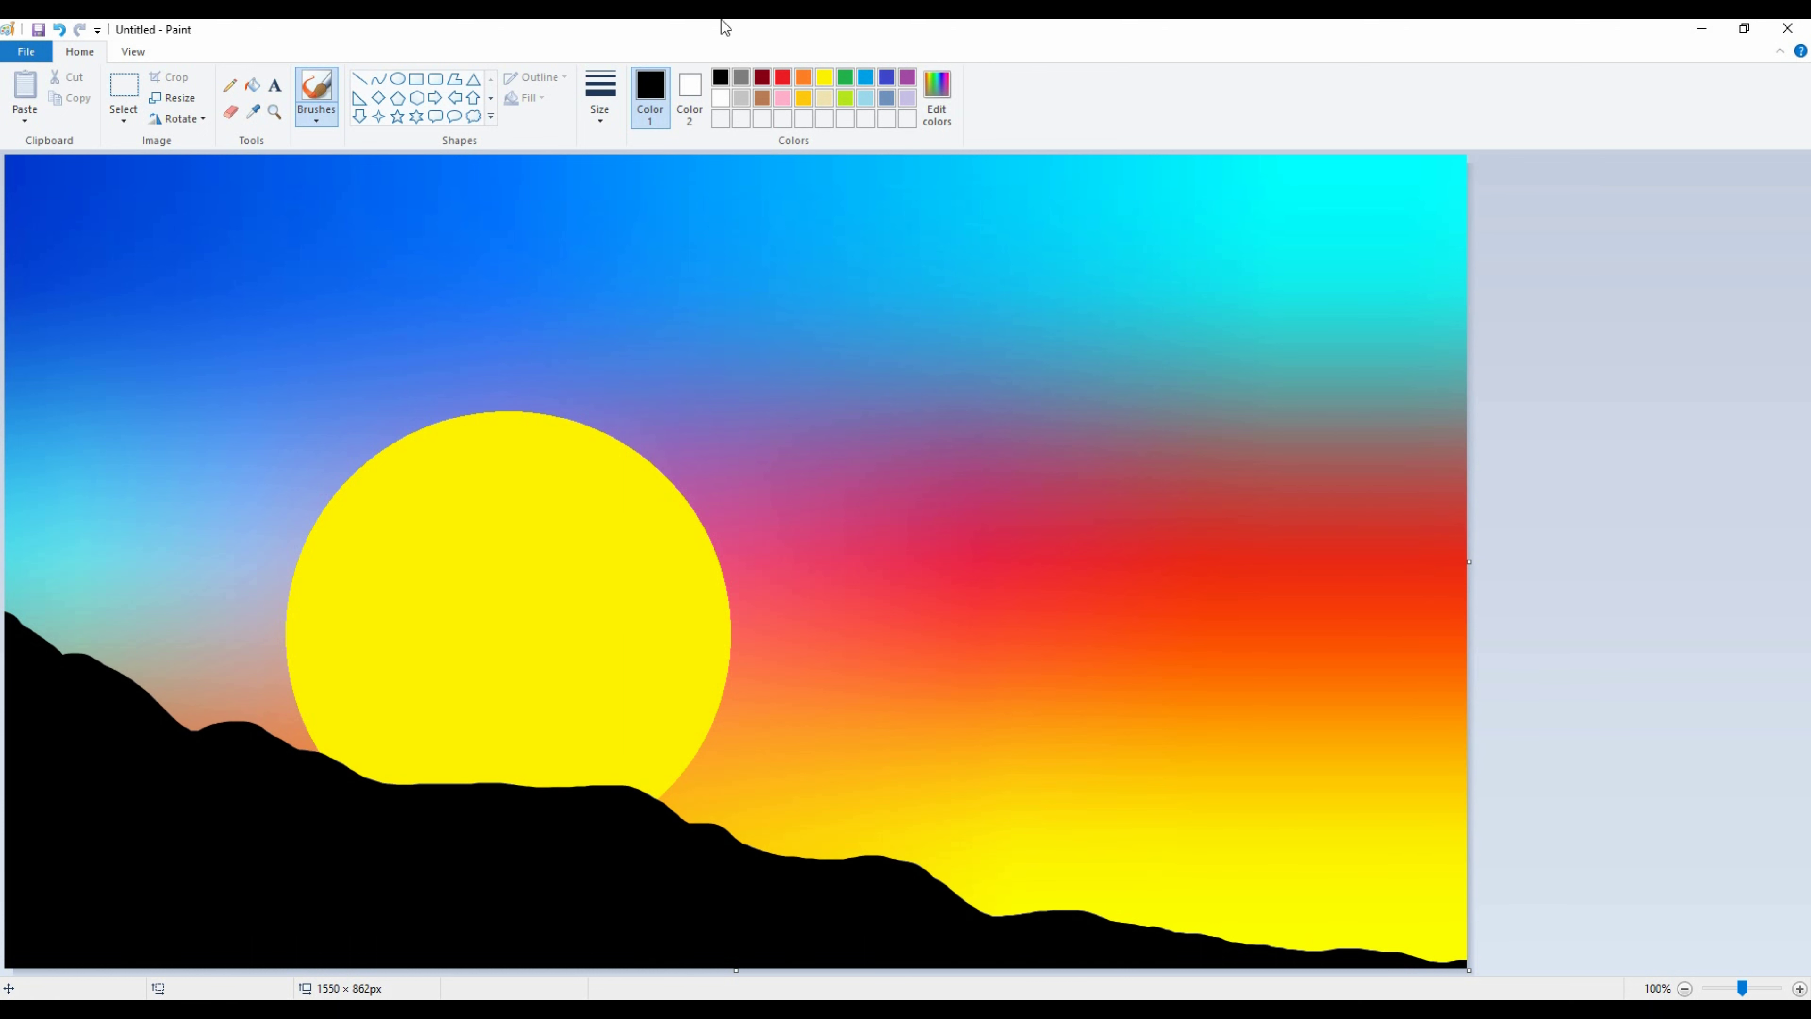
# Trace a thin yellow brush highlight along the hill's whole ridge line and switch the drawing colour back to black
pyautogui.click(823, 76)
pyautogui.click(316, 121)
pyautogui.click(313, 146)
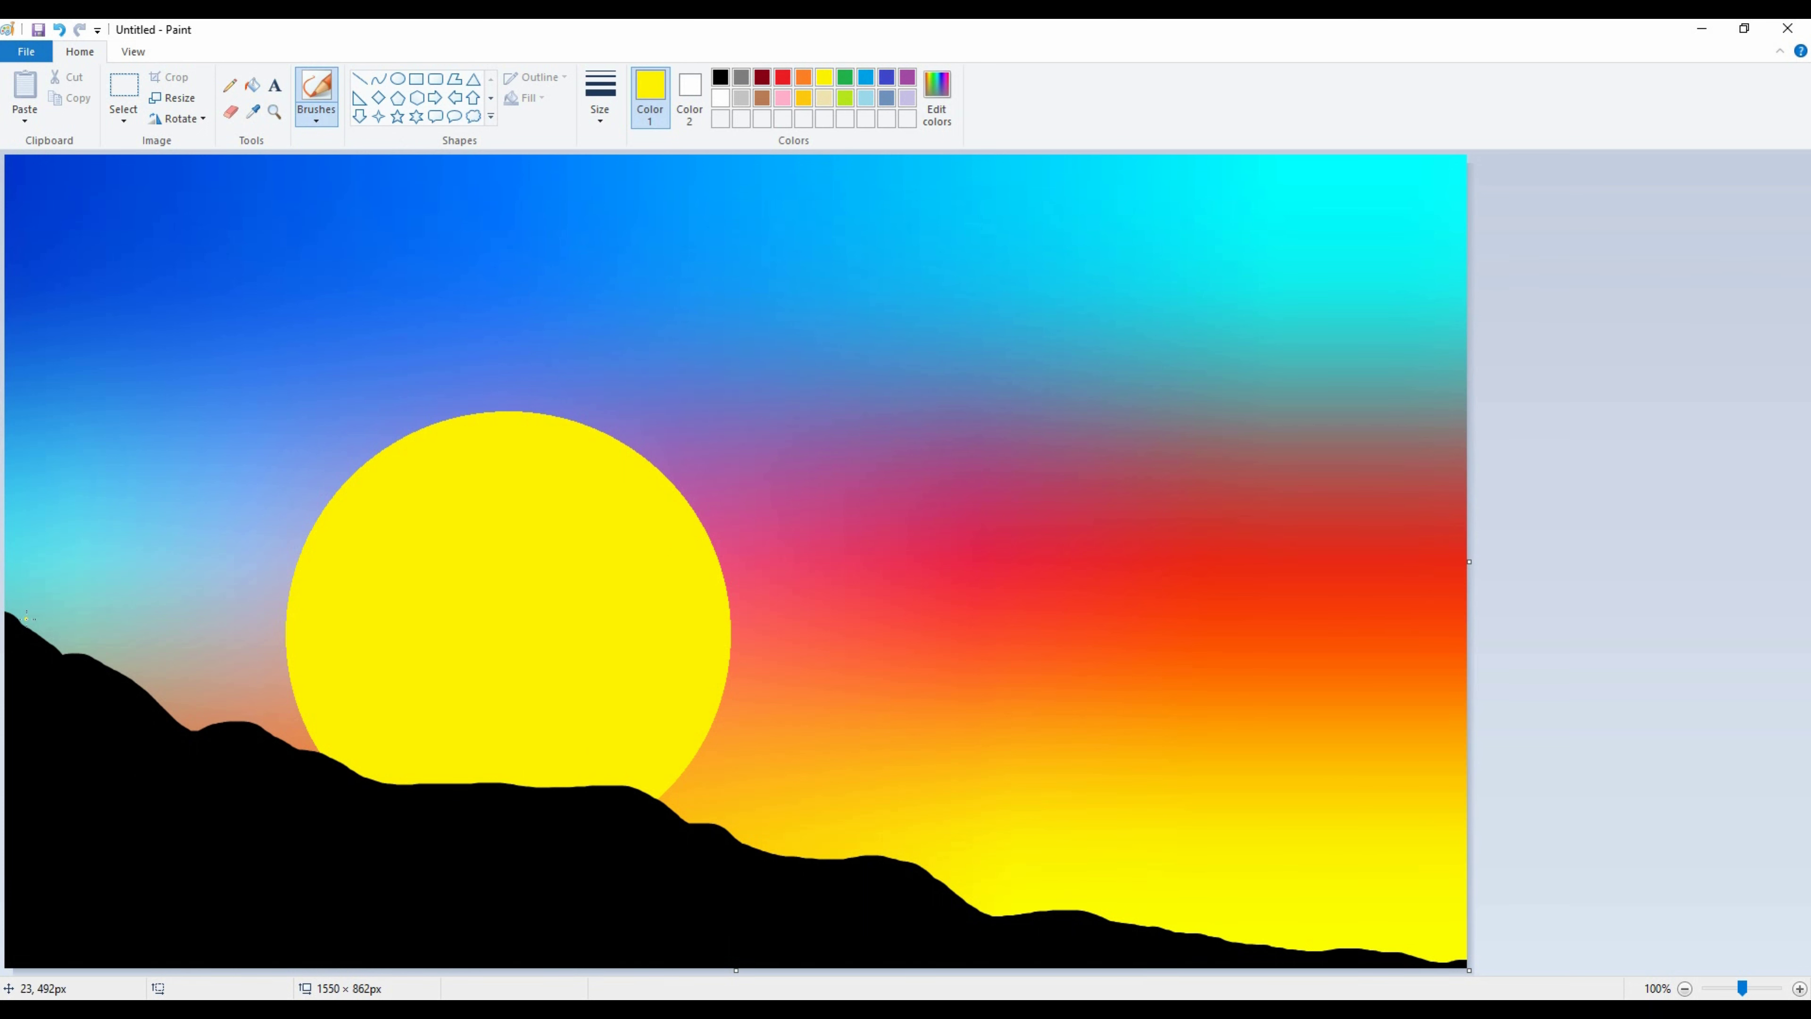
pyautogui.moveTo(6, 615)
pyautogui.mouseDown()
pyautogui.moveTo(192, 731)
pyautogui.moveTo(241, 726)
pyautogui.moveTo(386, 782)
pyautogui.moveTo(611, 785)
pyautogui.mouseUp()
pyautogui.moveTo(398, 787); pyautogui.dragTo(420, 791)
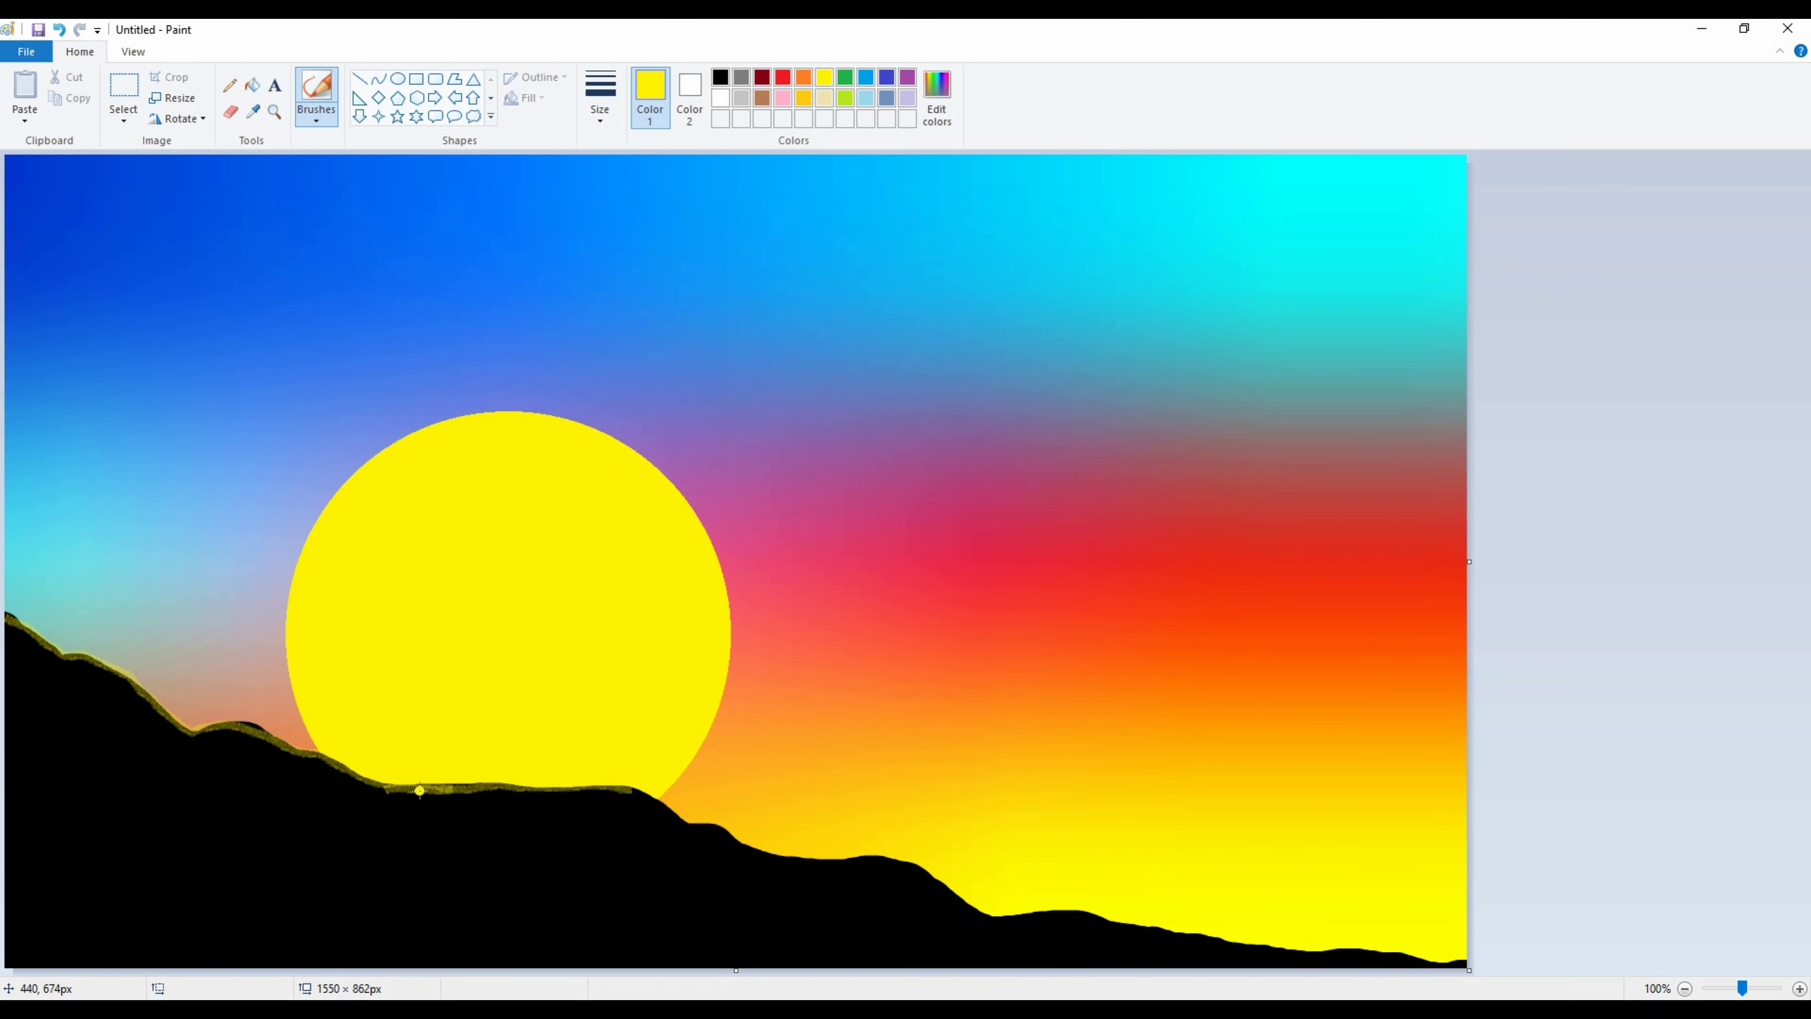
pyautogui.moveTo(627, 792)
pyautogui.mouseDown()
pyautogui.moveTo(798, 858)
pyautogui.moveTo(870, 856)
pyautogui.mouseUp()
pyautogui.moveTo(711, 833); pyautogui.dragTo(690, 825)
pyautogui.moveTo(877, 866)
pyautogui.mouseDown()
pyautogui.moveTo(1009, 917)
pyautogui.moveTo(1325, 954)
pyautogui.moveTo(1403, 942)
pyautogui.moveTo(1349, 952)
pyautogui.moveTo(1463, 961)
pyautogui.mouseUp()
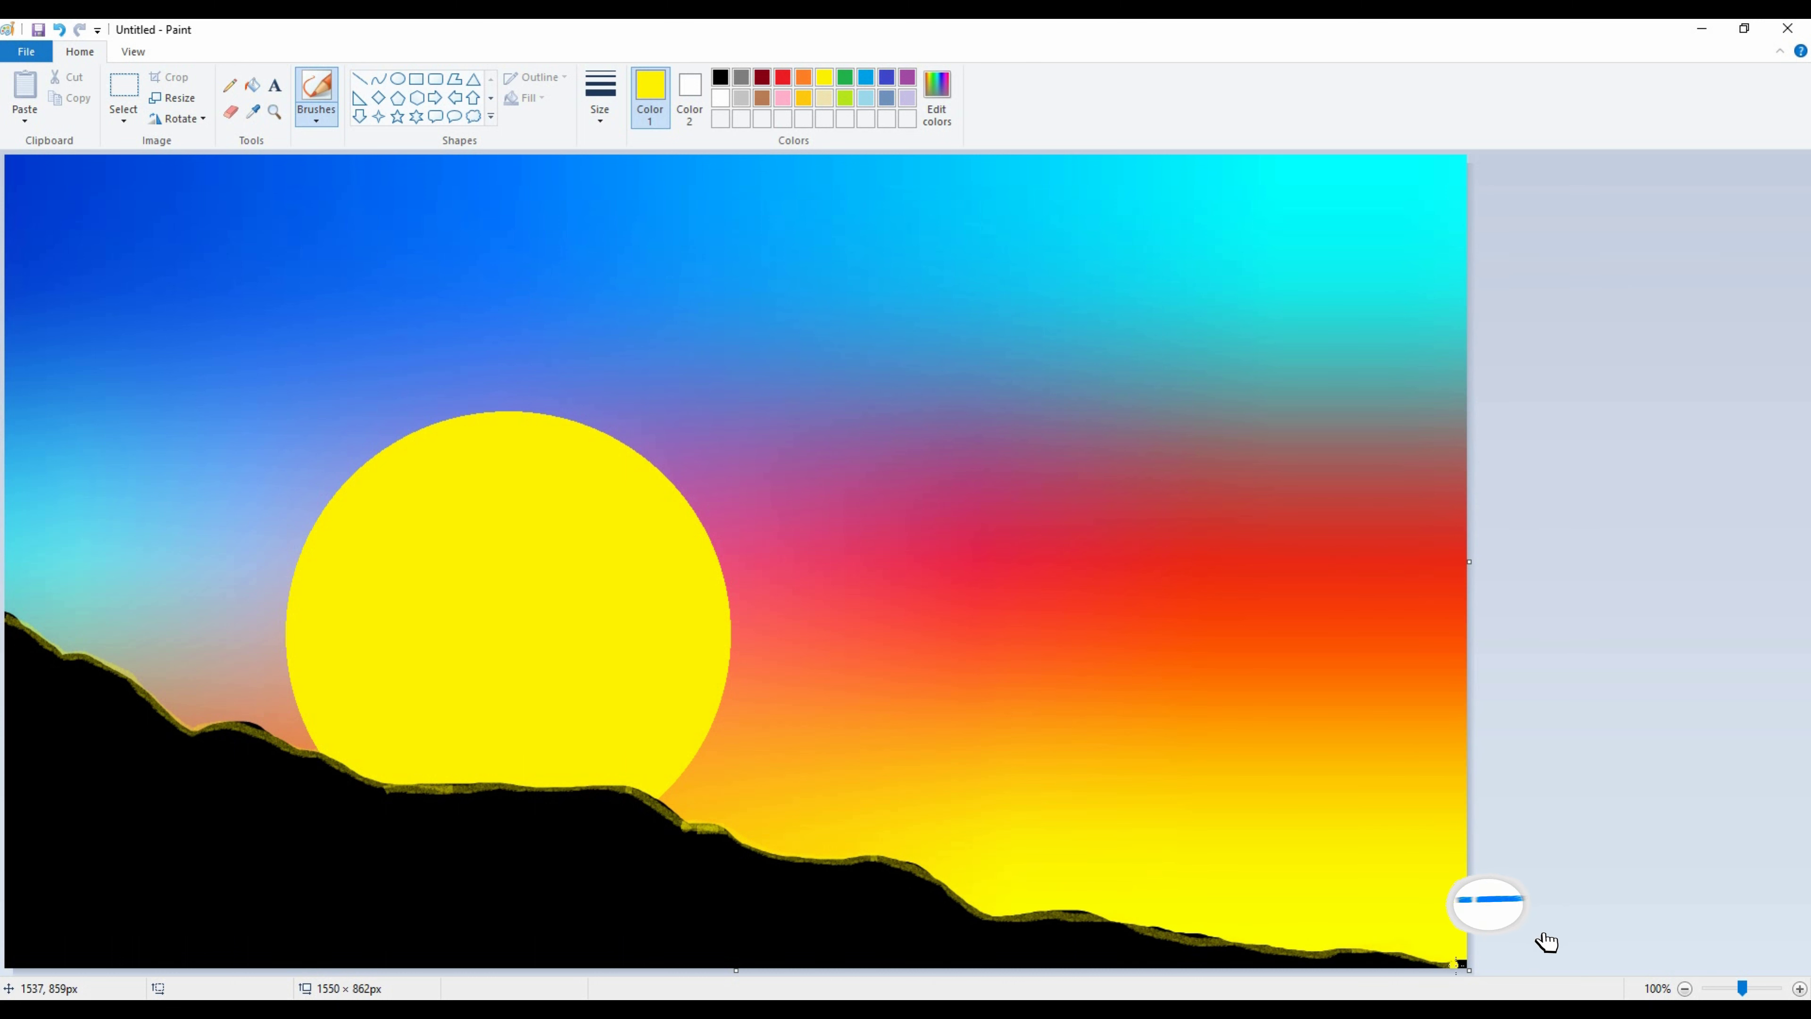
pyautogui.moveTo(412, 789); pyautogui.dragTo(318, 754)
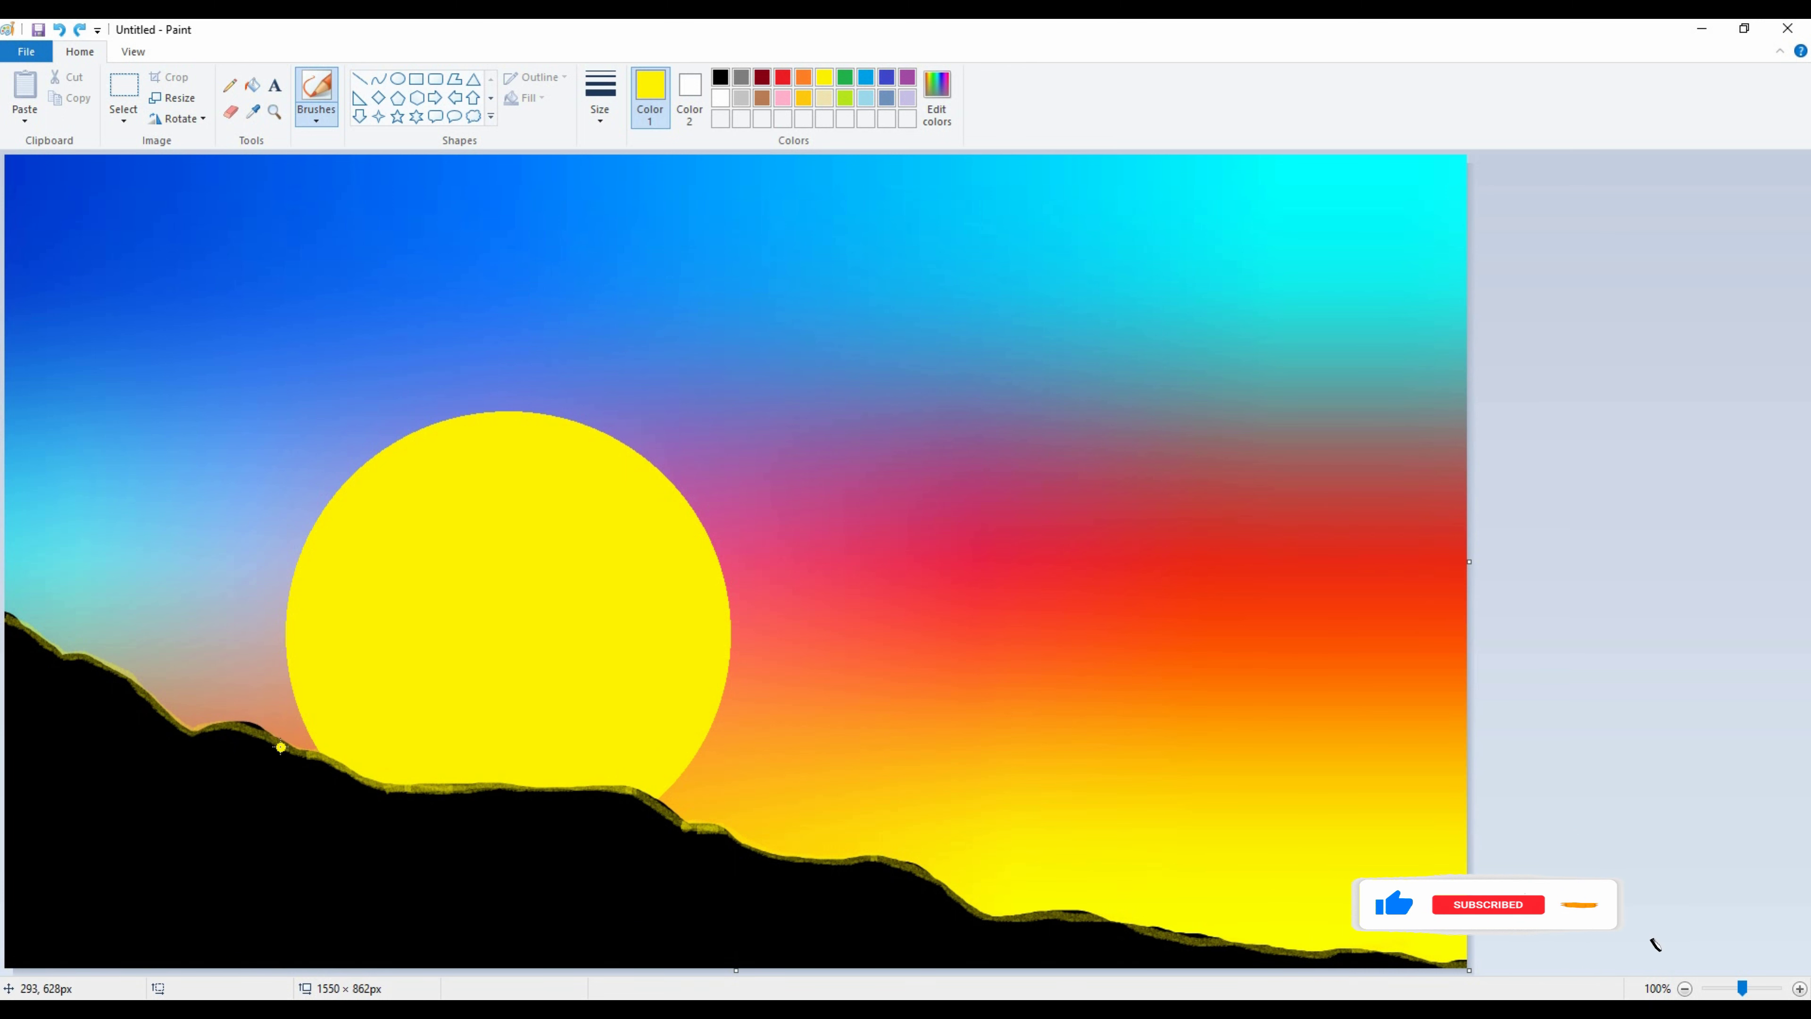
pyautogui.moveTo(238, 722)
pyautogui.mouseDown()
pyautogui.moveTo(189, 729)
pyautogui.moveTo(4, 612)
pyautogui.mouseUp()
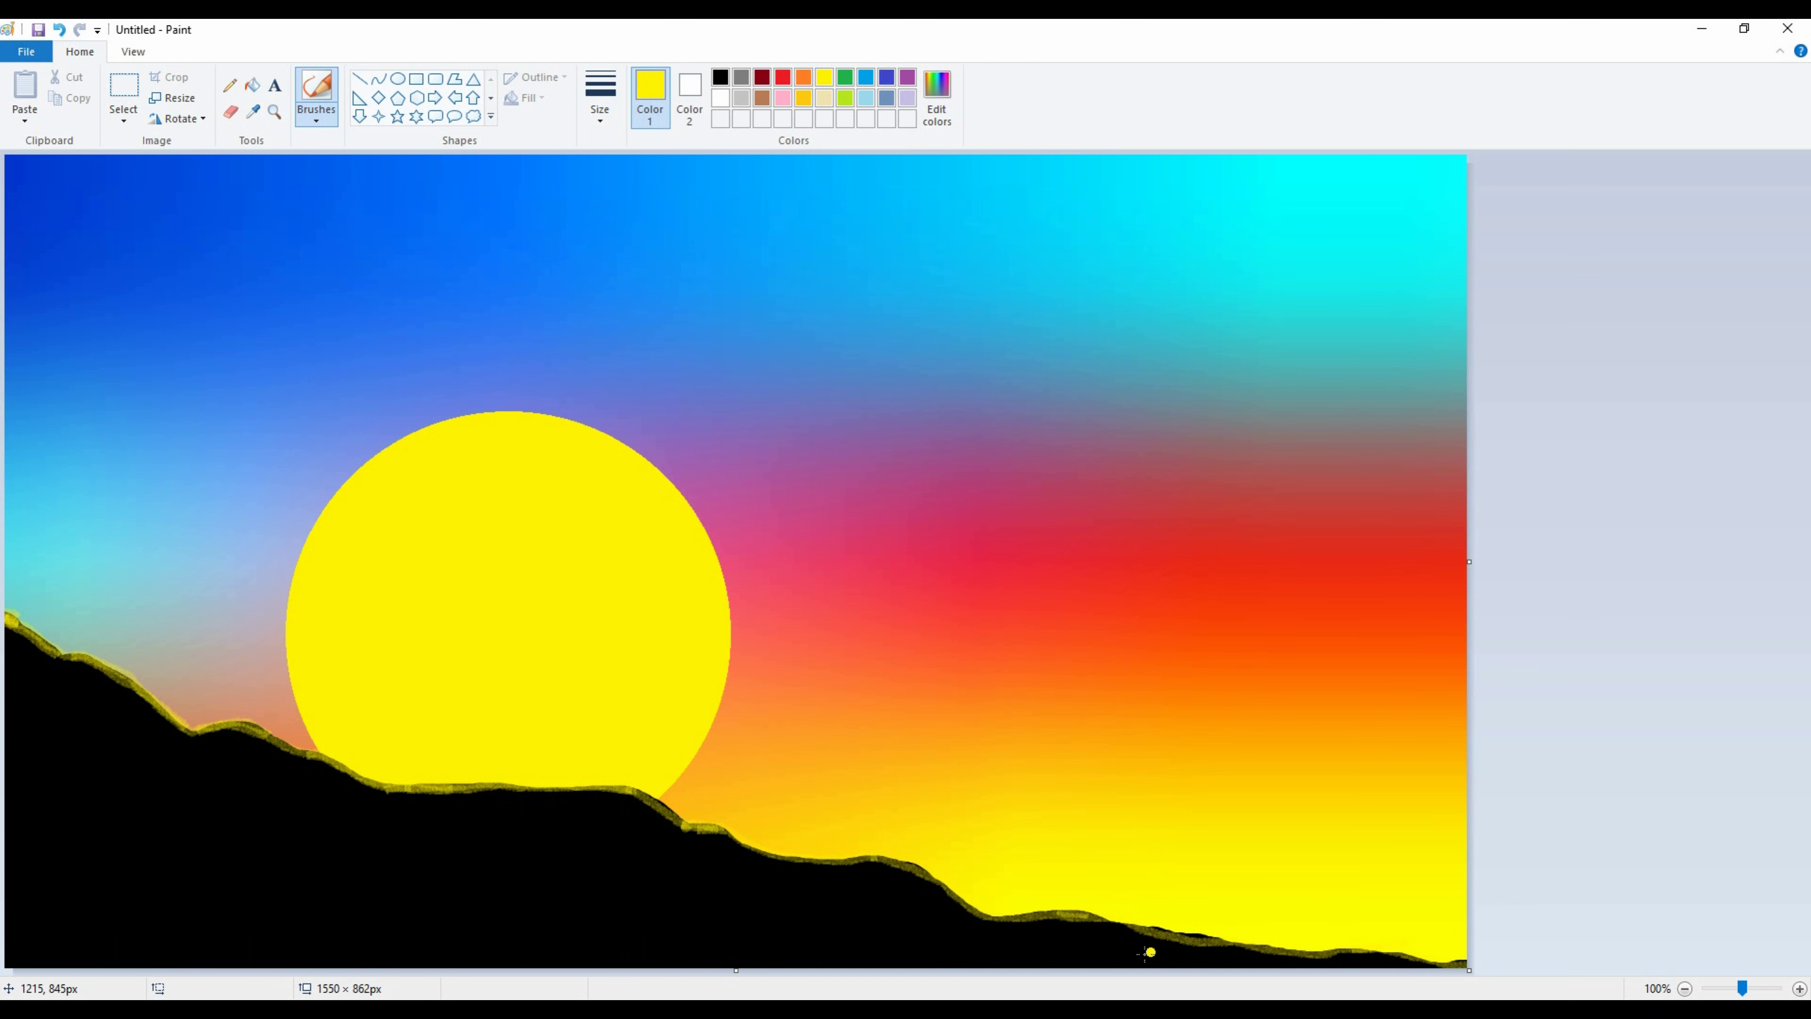
pyautogui.click(720, 77)
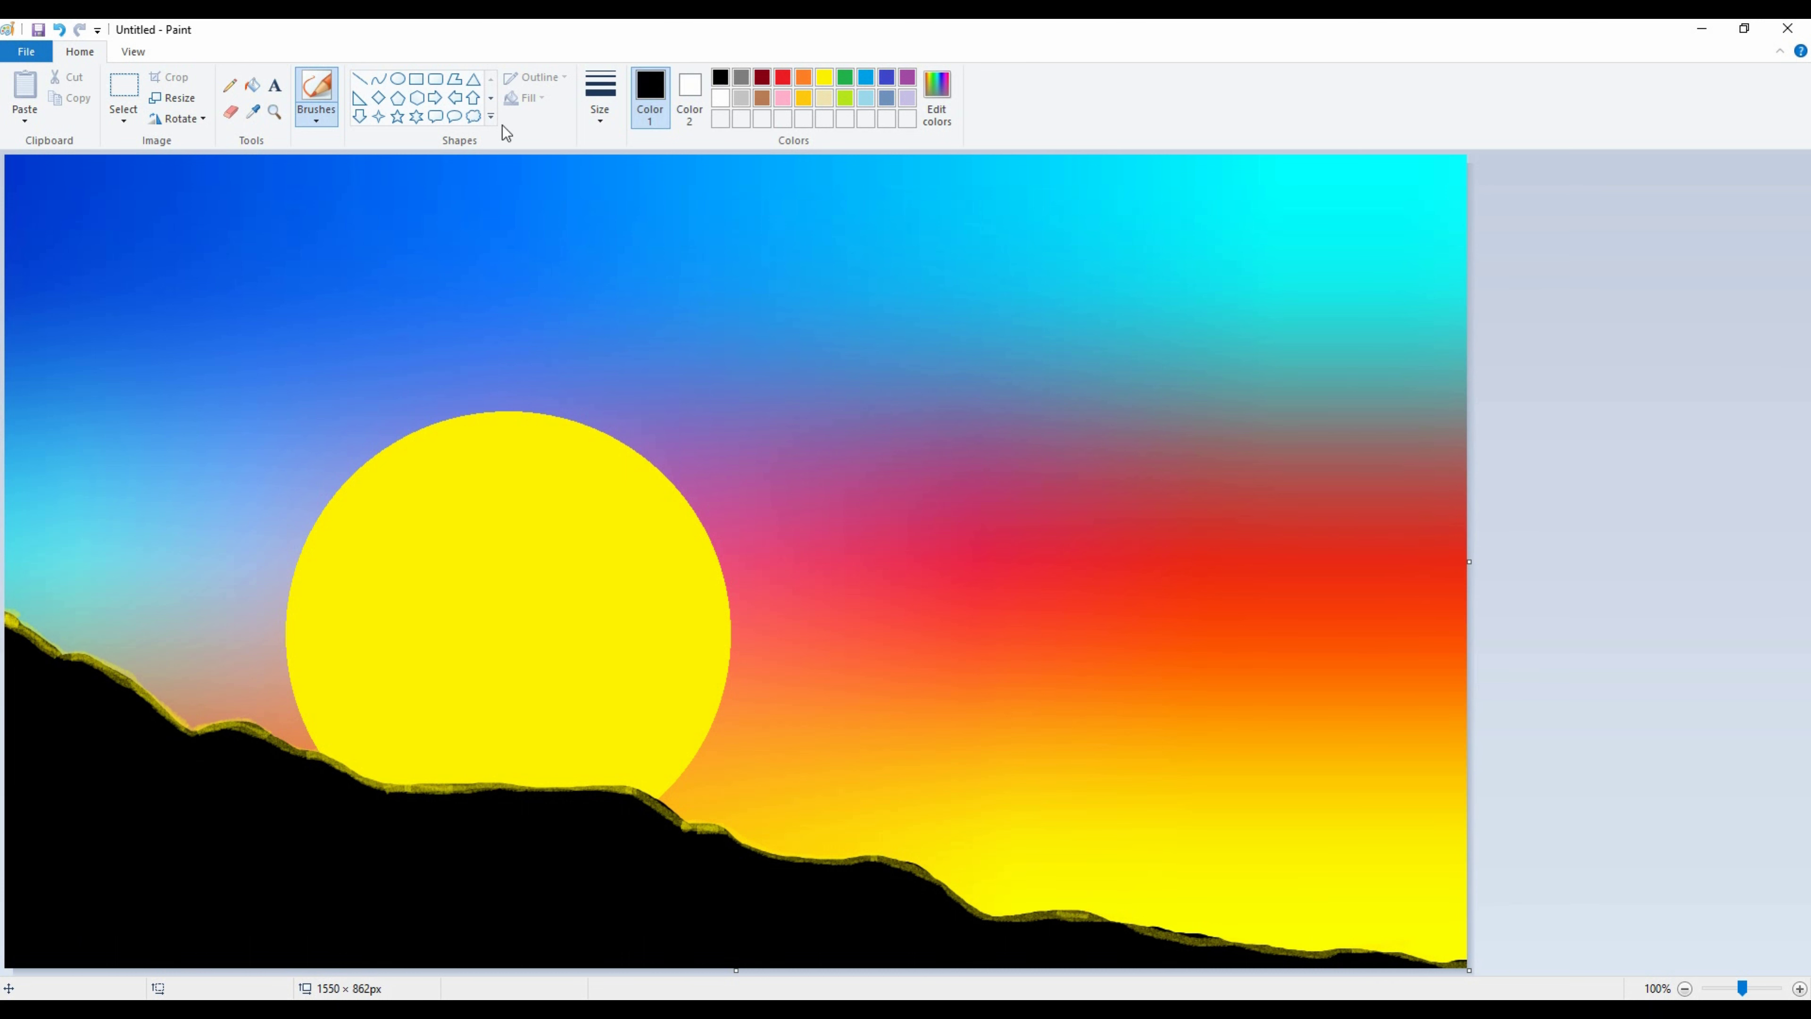
pyautogui.click(378, 78)
pyautogui.moveTo(499, 204); pyautogui.dragTo(118, 685)
pyautogui.moveTo(417, 323)
pyautogui.mouseDown()
pyautogui.moveTo(235, 199)
pyautogui.moveTo(43, 328)
pyautogui.moveTo(32, 284)
pyautogui.moveTo(2, 363)
pyautogui.mouseUp()
pyautogui.hotkey('ctrl', 'z')
# Brush a curving black tree trunk rising from the hill's slope to the left of the sun
pyautogui.click(316, 120)
pyautogui.click(416, 152)
pyautogui.moveTo(205, 729)
pyautogui.mouseDown()
pyautogui.moveTo(193, 692)
pyautogui.moveTo(219, 545)
pyautogui.moveTo(179, 376)
pyautogui.moveTo(220, 287)
pyautogui.moveTo(166, 388)
pyautogui.moveTo(162, 440)
pyautogui.moveTo(208, 541)
pyautogui.moveTo(149, 712)
pyautogui.moveTo(179, 678)
pyautogui.moveTo(191, 728)
pyautogui.mouseUp()
pyautogui.moveTo(178, 463); pyautogui.dragTo(172, 418)
pyautogui.moveTo(228, 535)
pyautogui.mouseDown()
pyautogui.moveTo(199, 674)
pyautogui.moveTo(237, 747)
pyautogui.moveTo(213, 659)
pyautogui.mouseUp()
pyautogui.moveTo(227, 572)
pyautogui.mouseDown()
pyautogui.moveTo(229, 499)
pyautogui.moveTo(177, 421)
pyautogui.mouseUp()
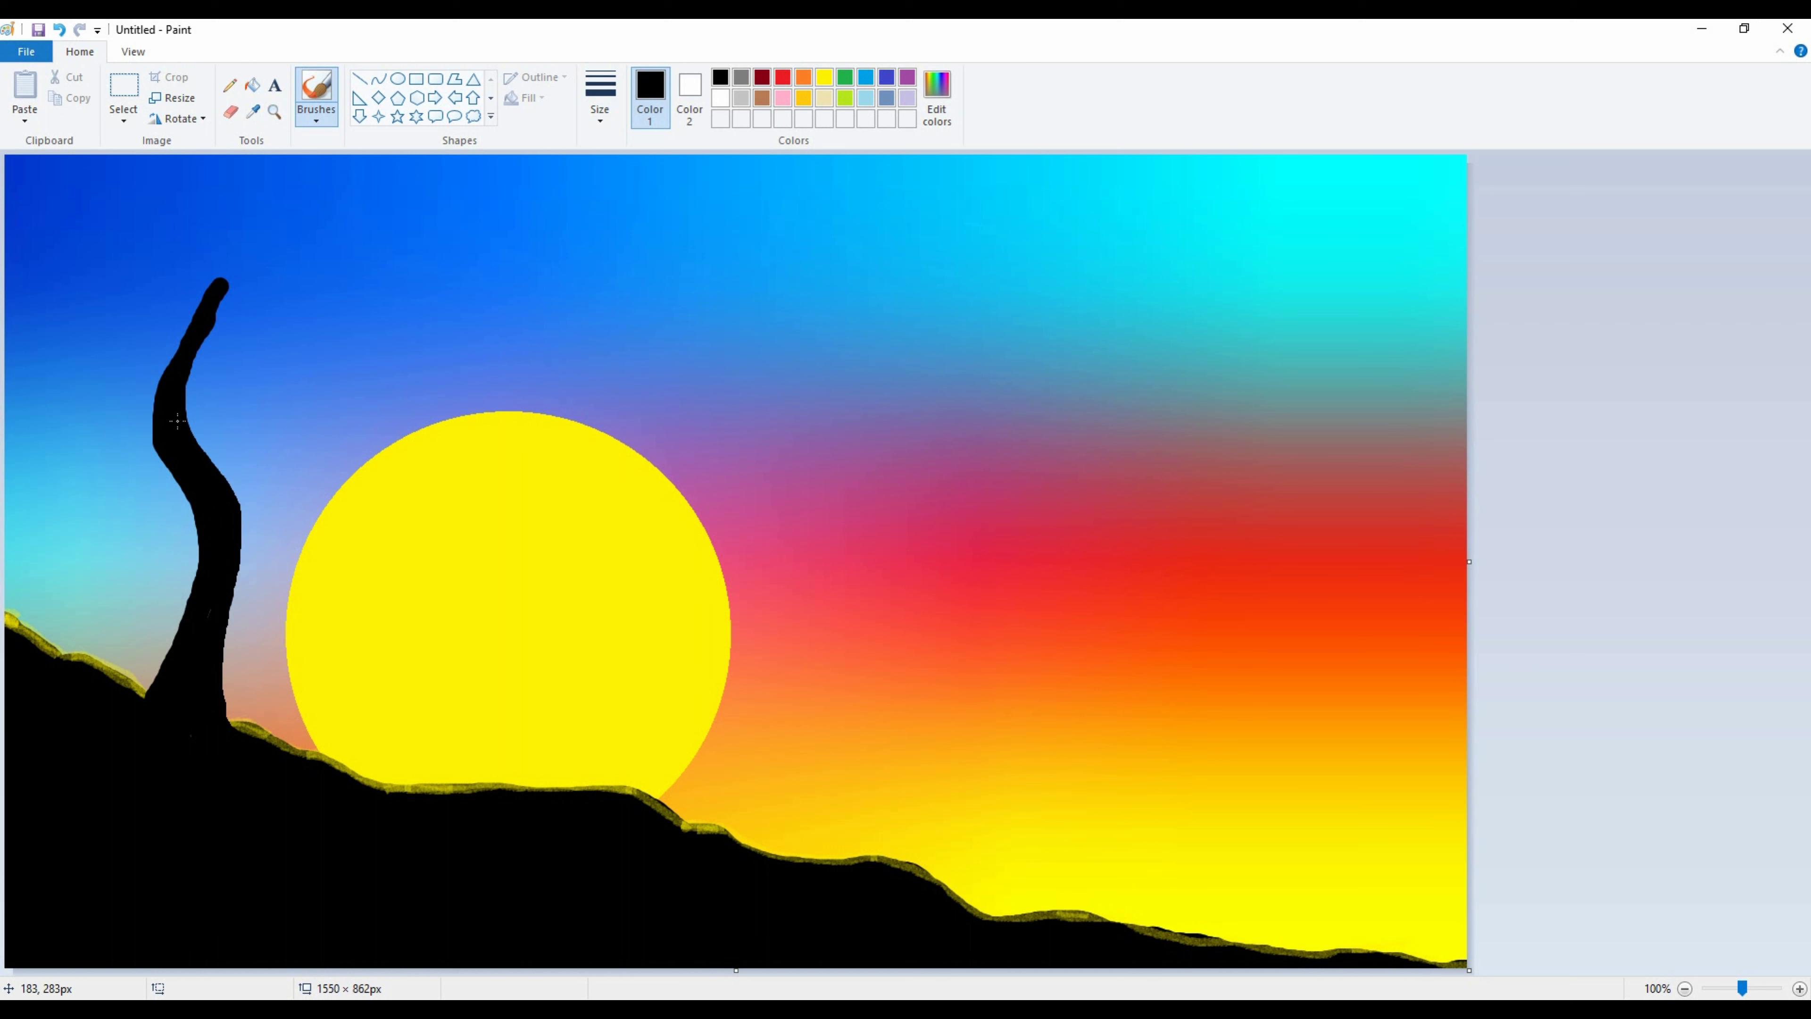
# Thicken the trunk's sides, extend its tip upward and widen its base where it meets the hill
pyautogui.moveTo(222, 281)
pyautogui.mouseDown()
pyautogui.moveTo(231, 259)
pyautogui.moveTo(185, 388)
pyautogui.mouseUp()
pyautogui.moveTo(205, 472)
pyautogui.mouseDown()
pyautogui.moveTo(195, 356)
pyautogui.moveTo(189, 442)
pyautogui.moveTo(238, 525)
pyautogui.moveTo(225, 726)
pyautogui.mouseUp()
pyautogui.moveTo(178, 376)
pyautogui.mouseDown()
pyautogui.moveTo(153, 399)
pyautogui.moveTo(160, 476)
pyautogui.moveTo(204, 549)
pyautogui.mouseUp()
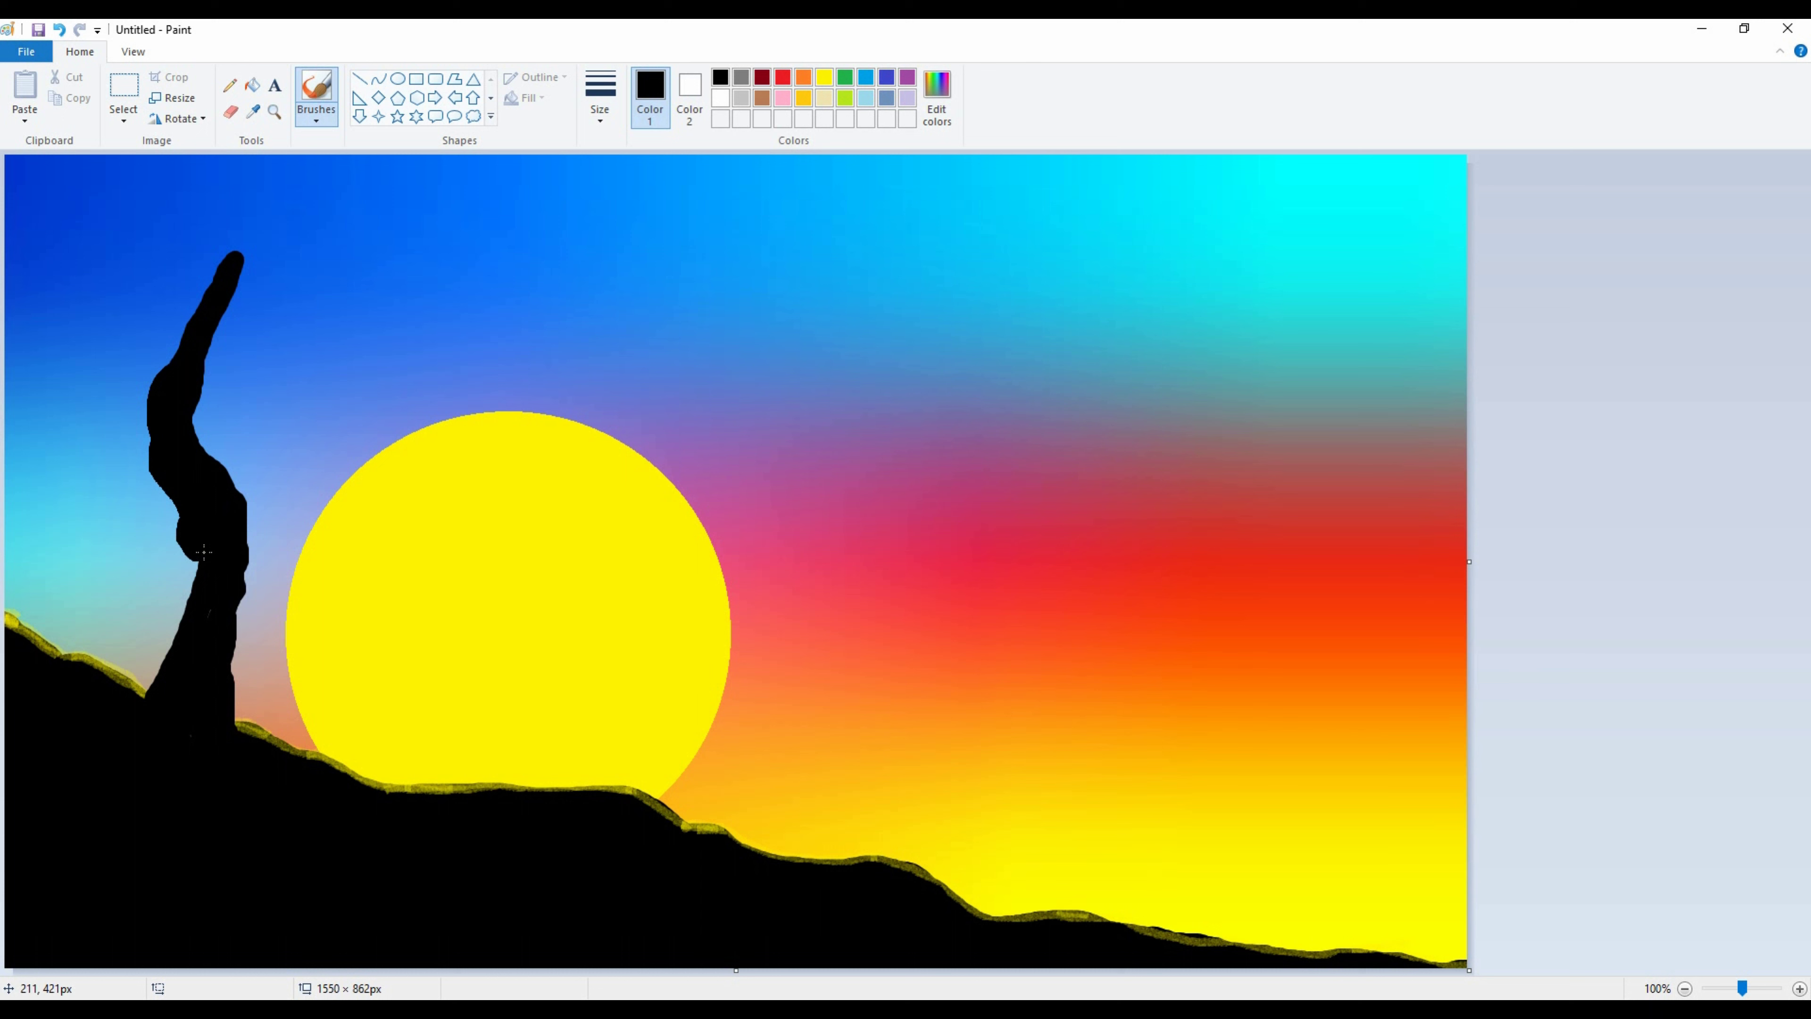
pyautogui.moveTo(174, 643); pyautogui.dragTo(135, 698)
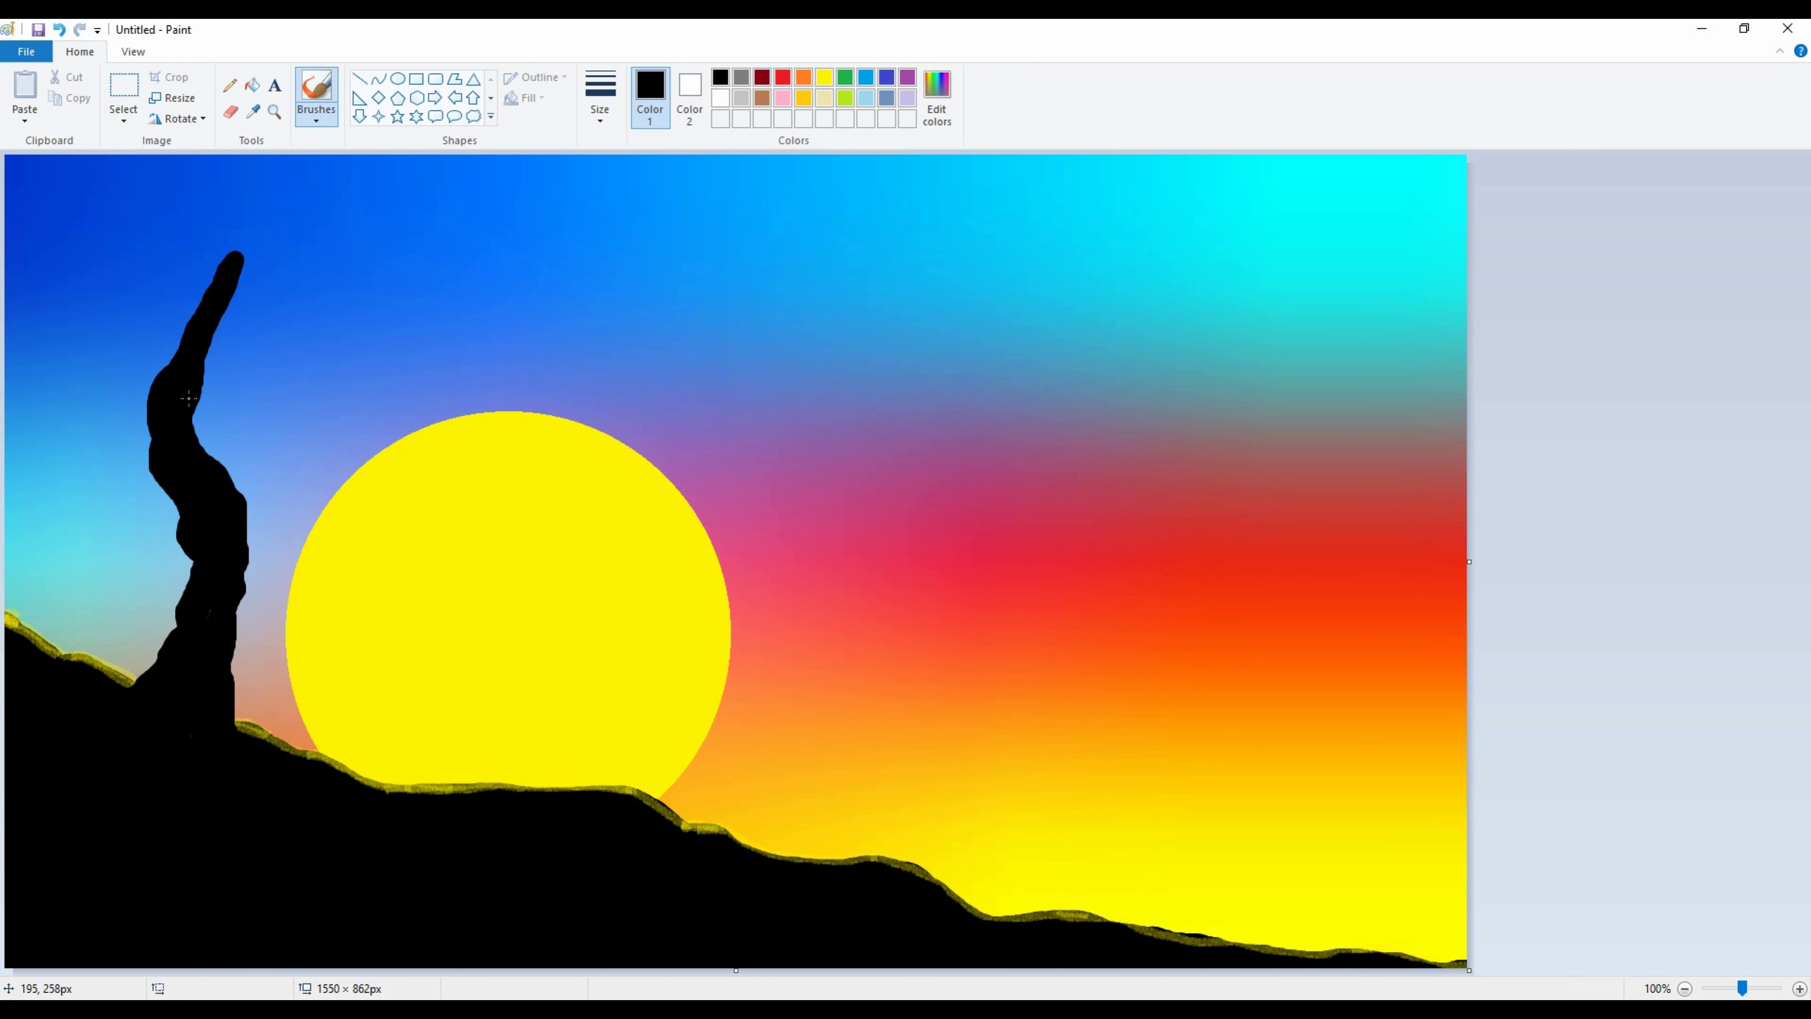
# Draw the tree's main black branches above the sun, toward the left edge and up to the top edge of the picture
pyautogui.moveTo(234, 499)
pyautogui.mouseDown()
pyautogui.moveTo(312, 368)
pyautogui.moveTo(442, 377)
pyautogui.moveTo(503, 350)
pyautogui.mouseUp()
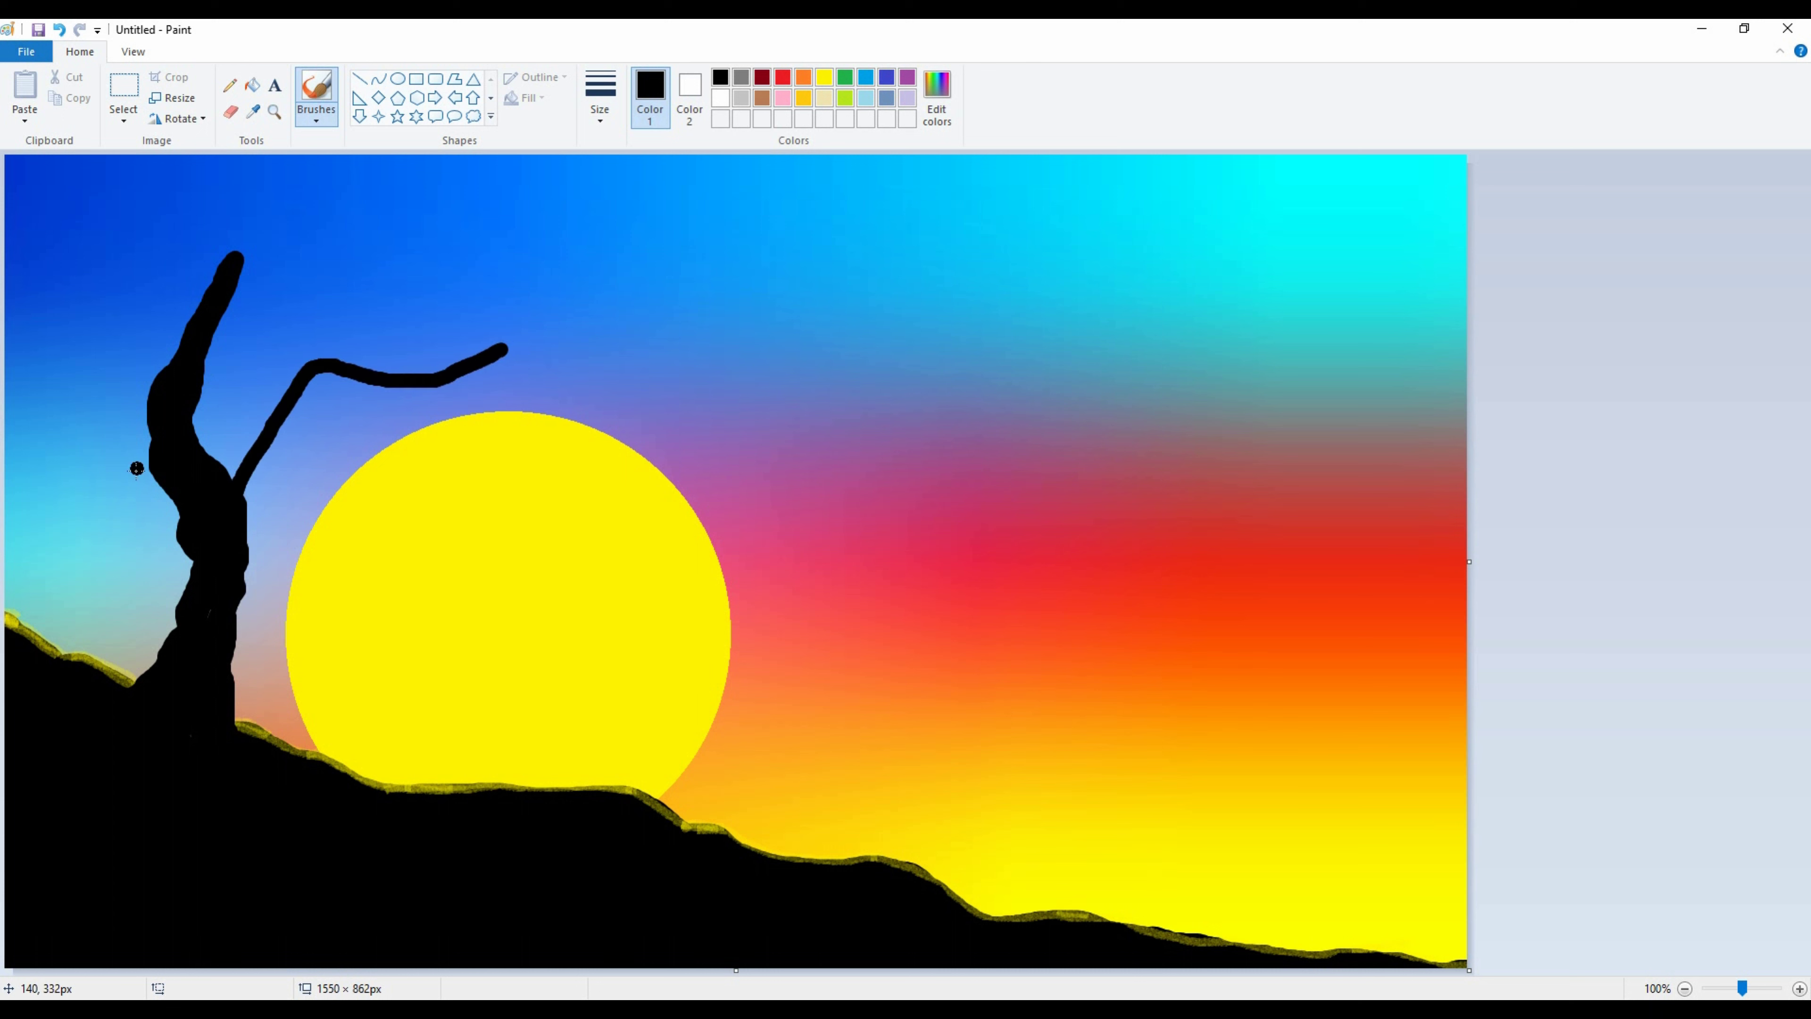
pyautogui.moveTo(147, 379); pyautogui.dragTo(5, 235)
pyautogui.moveTo(227, 267); pyautogui.dragTo(257, 220)
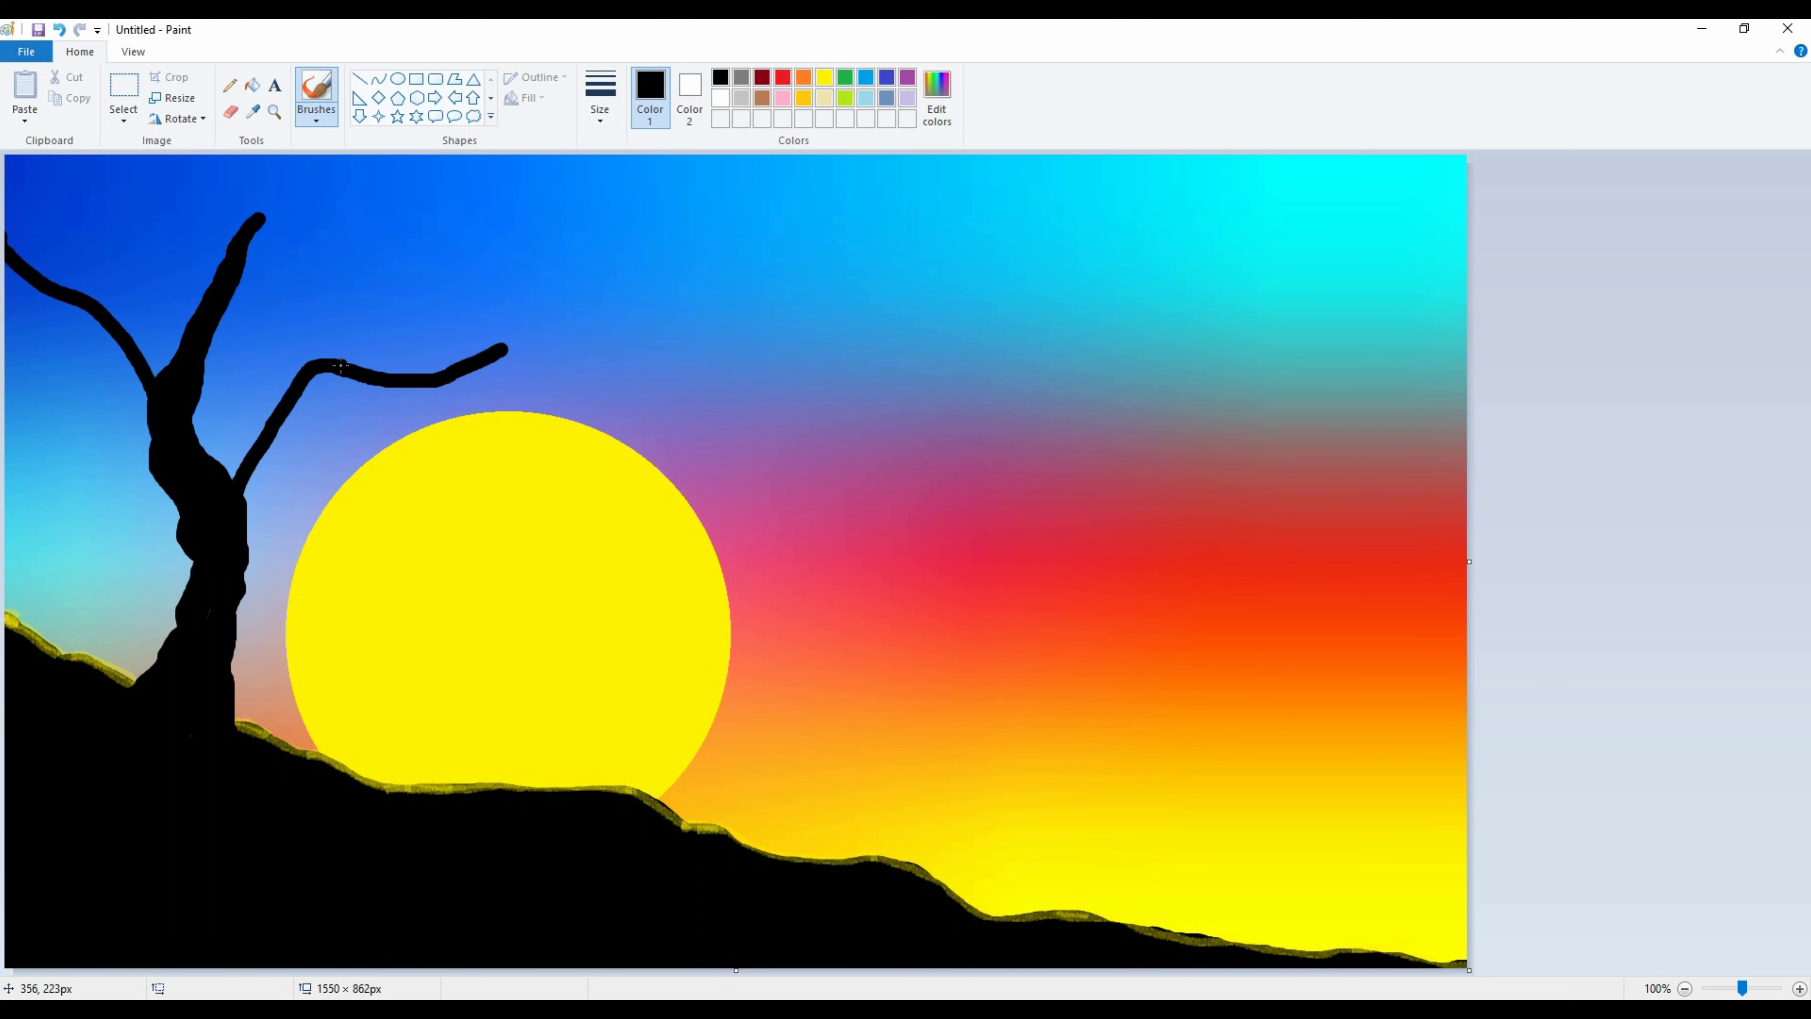
pyautogui.moveTo(258, 219); pyautogui.dragTo(371, 154)
pyautogui.moveTo(236, 286); pyautogui.dragTo(169, 154)
pyautogui.moveTo(115, 323); pyautogui.dragTo(85, 179)
pyautogui.moveTo(149, 396)
pyautogui.mouseDown()
pyautogui.moveTo(109, 351)
pyautogui.moveTo(32, 370)
pyautogui.mouseUp()
# Add thin black twigs forking upward and outward from the large branch above the sun
pyautogui.moveTo(315, 357); pyautogui.dragTo(299, 237)
pyautogui.moveTo(322, 325); pyautogui.dragTo(369, 236)
pyautogui.moveTo(443, 383)
pyautogui.mouseDown()
pyautogui.moveTo(565, 388)
pyautogui.moveTo(563, 343)
pyautogui.moveTo(609, 339)
pyautogui.moveTo(594, 343)
pyautogui.mouseUp()
pyautogui.moveTo(363, 367); pyautogui.dragTo(510, 270)
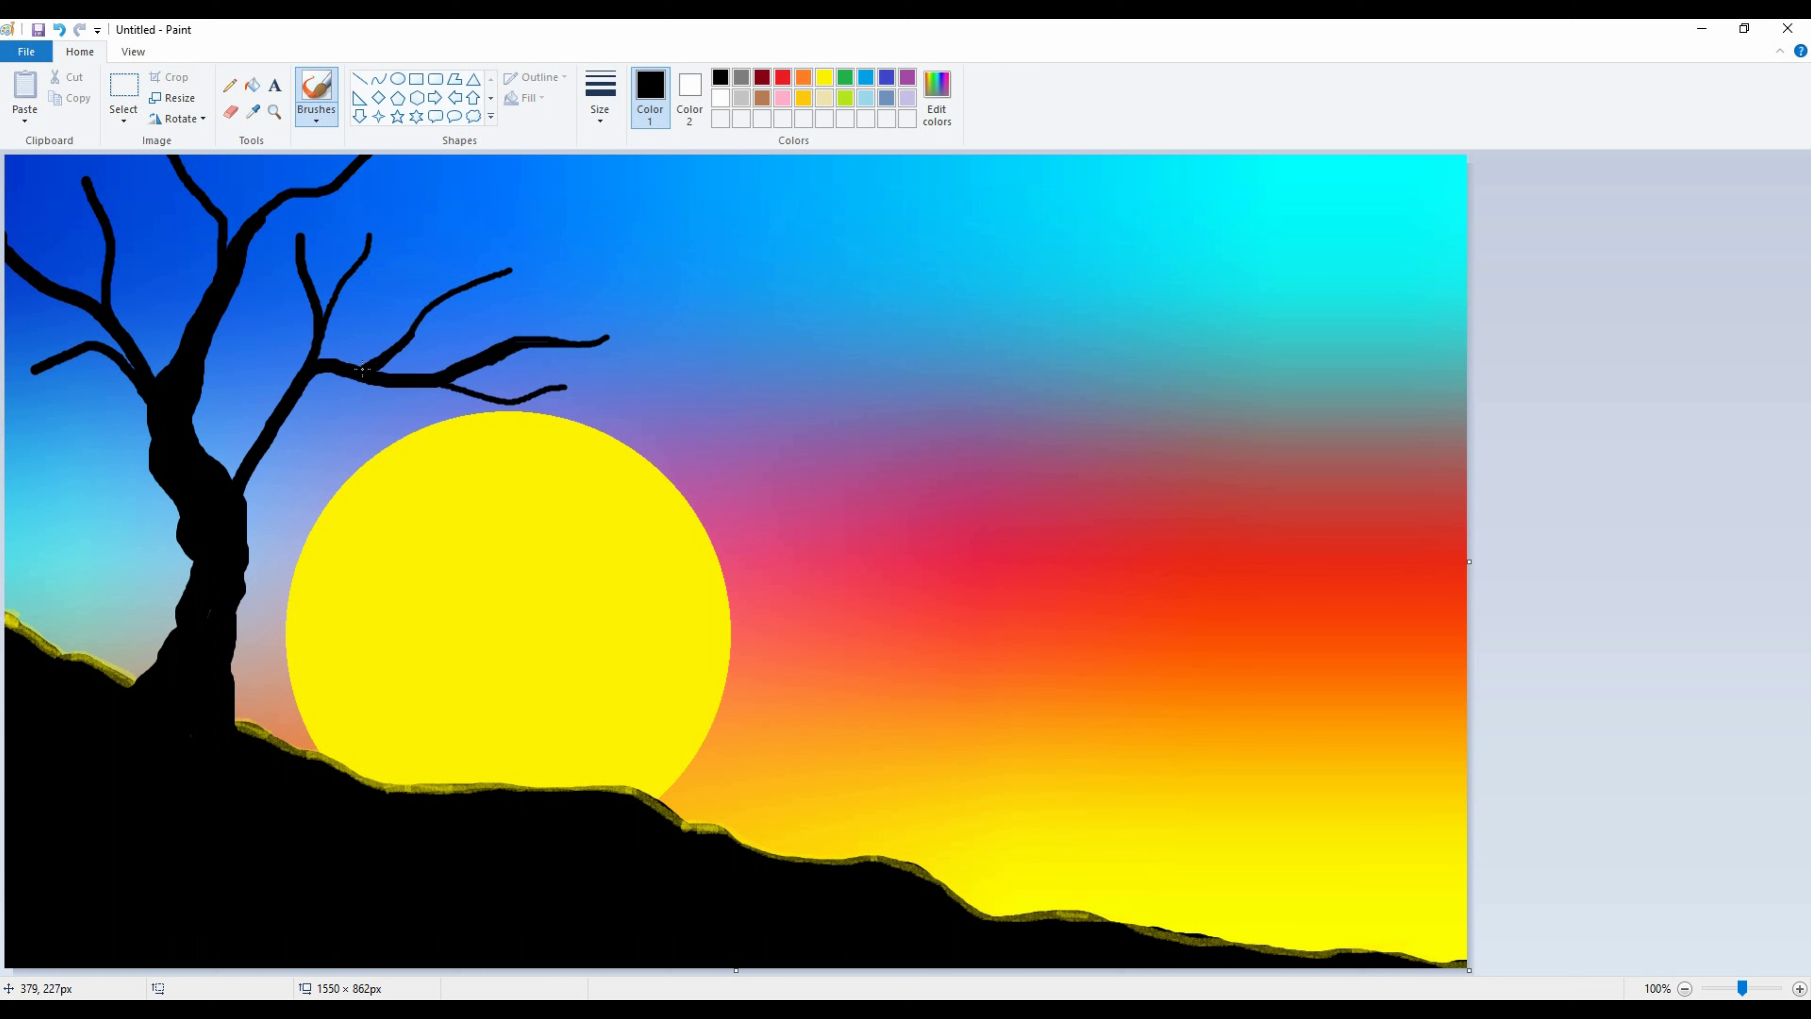
pyautogui.moveTo(396, 191); pyautogui.dragTo(370, 239)
pyautogui.moveTo(370, 255); pyautogui.dragTo(450, 174)
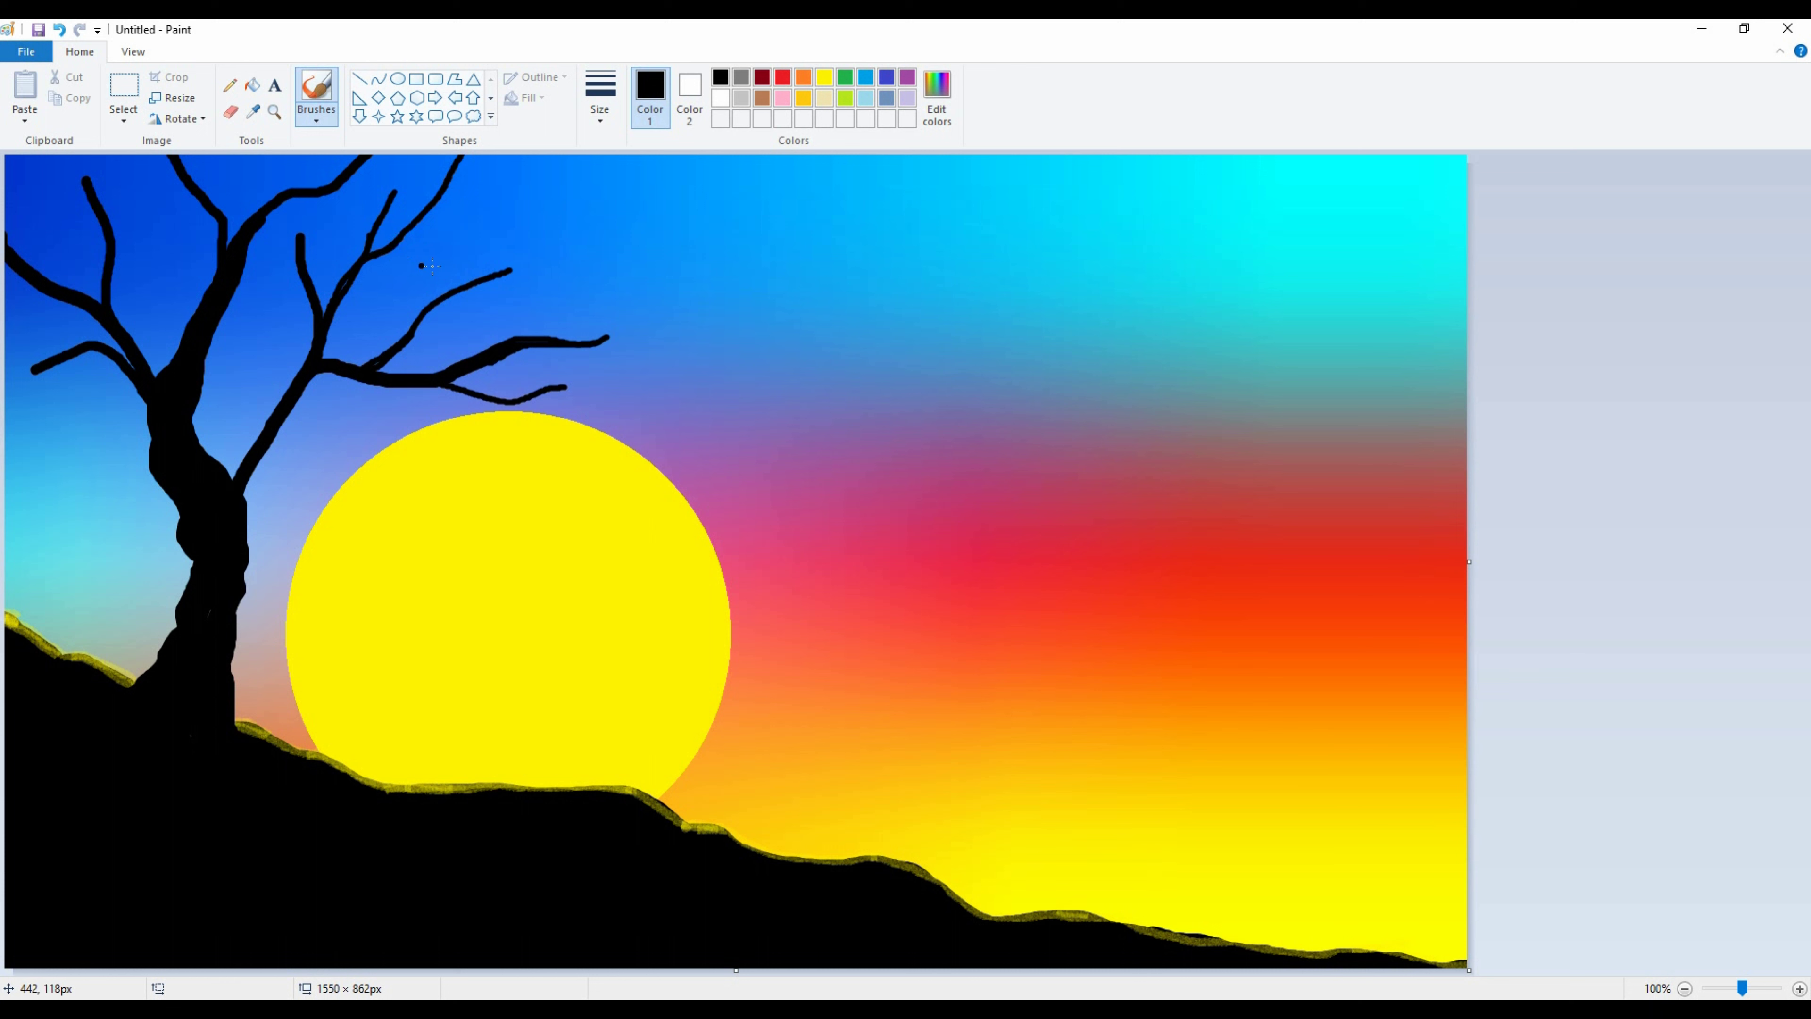
pyautogui.moveTo(446, 289); pyautogui.dragTo(521, 172)
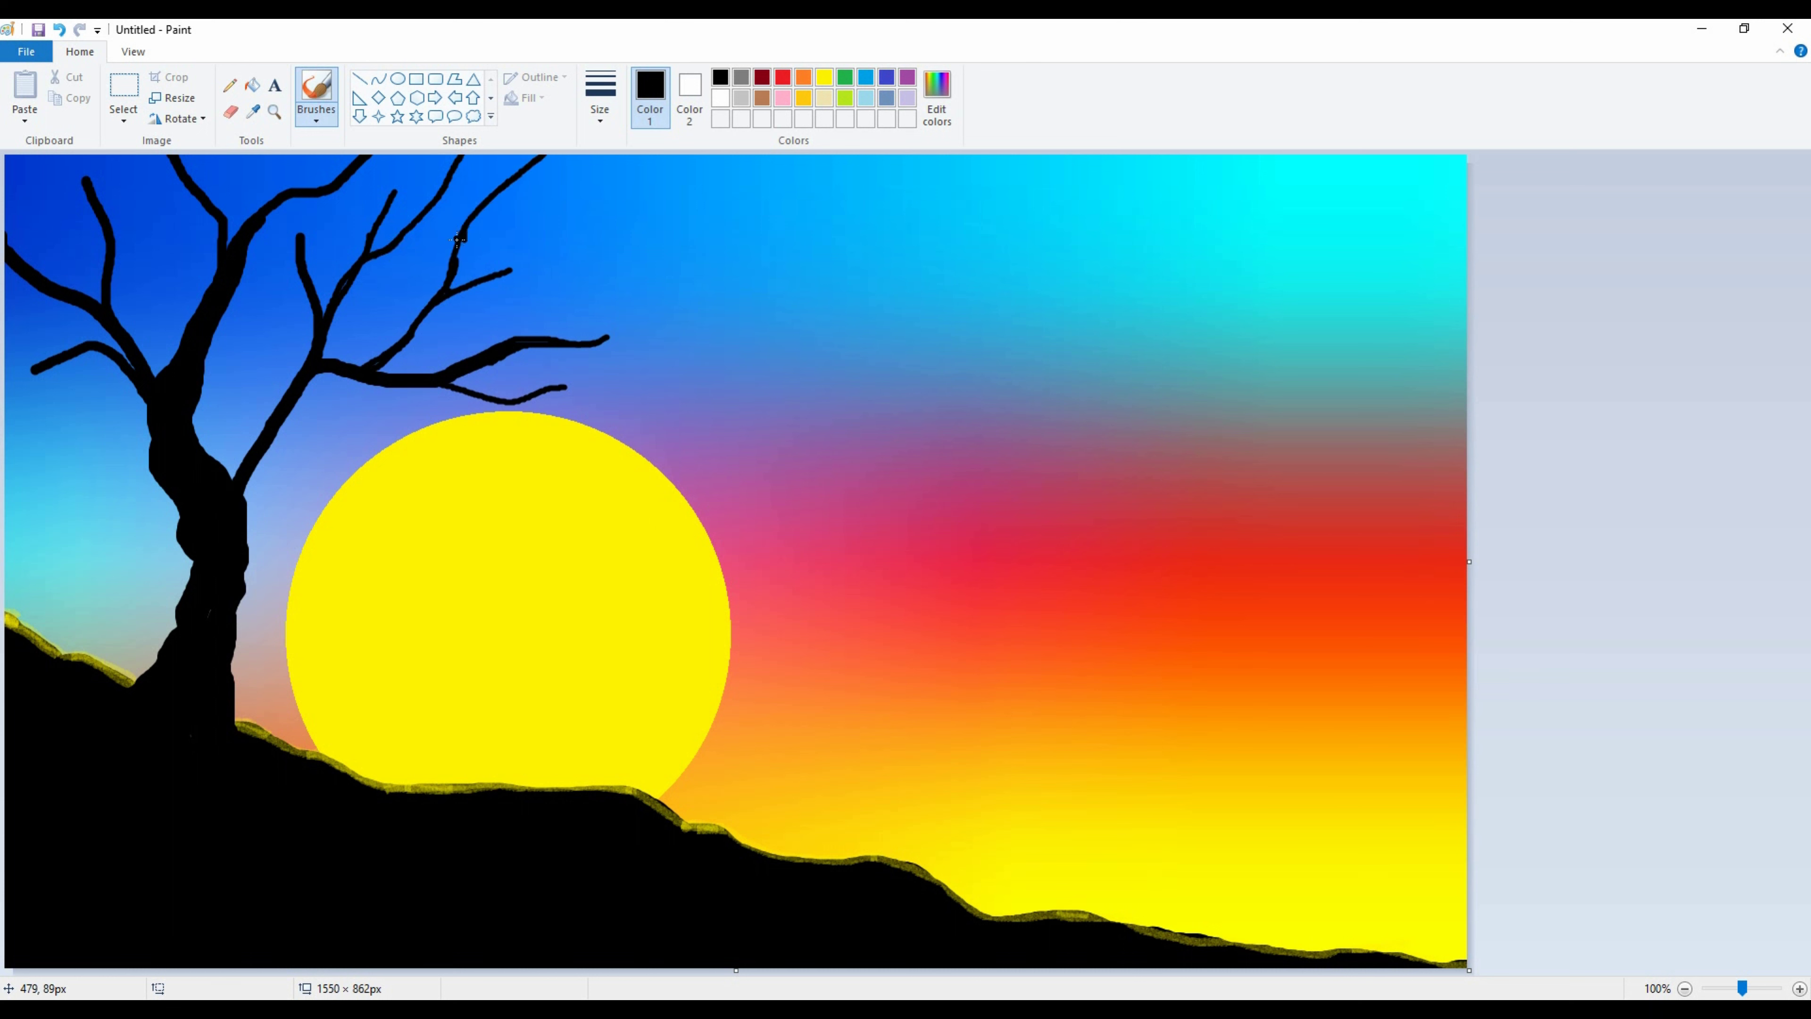
pyautogui.moveTo(464, 230); pyautogui.dragTo(455, 266)
pyautogui.hotkey('ctrl', 'z')
pyautogui.moveTo(505, 346); pyautogui.dragTo(588, 207)
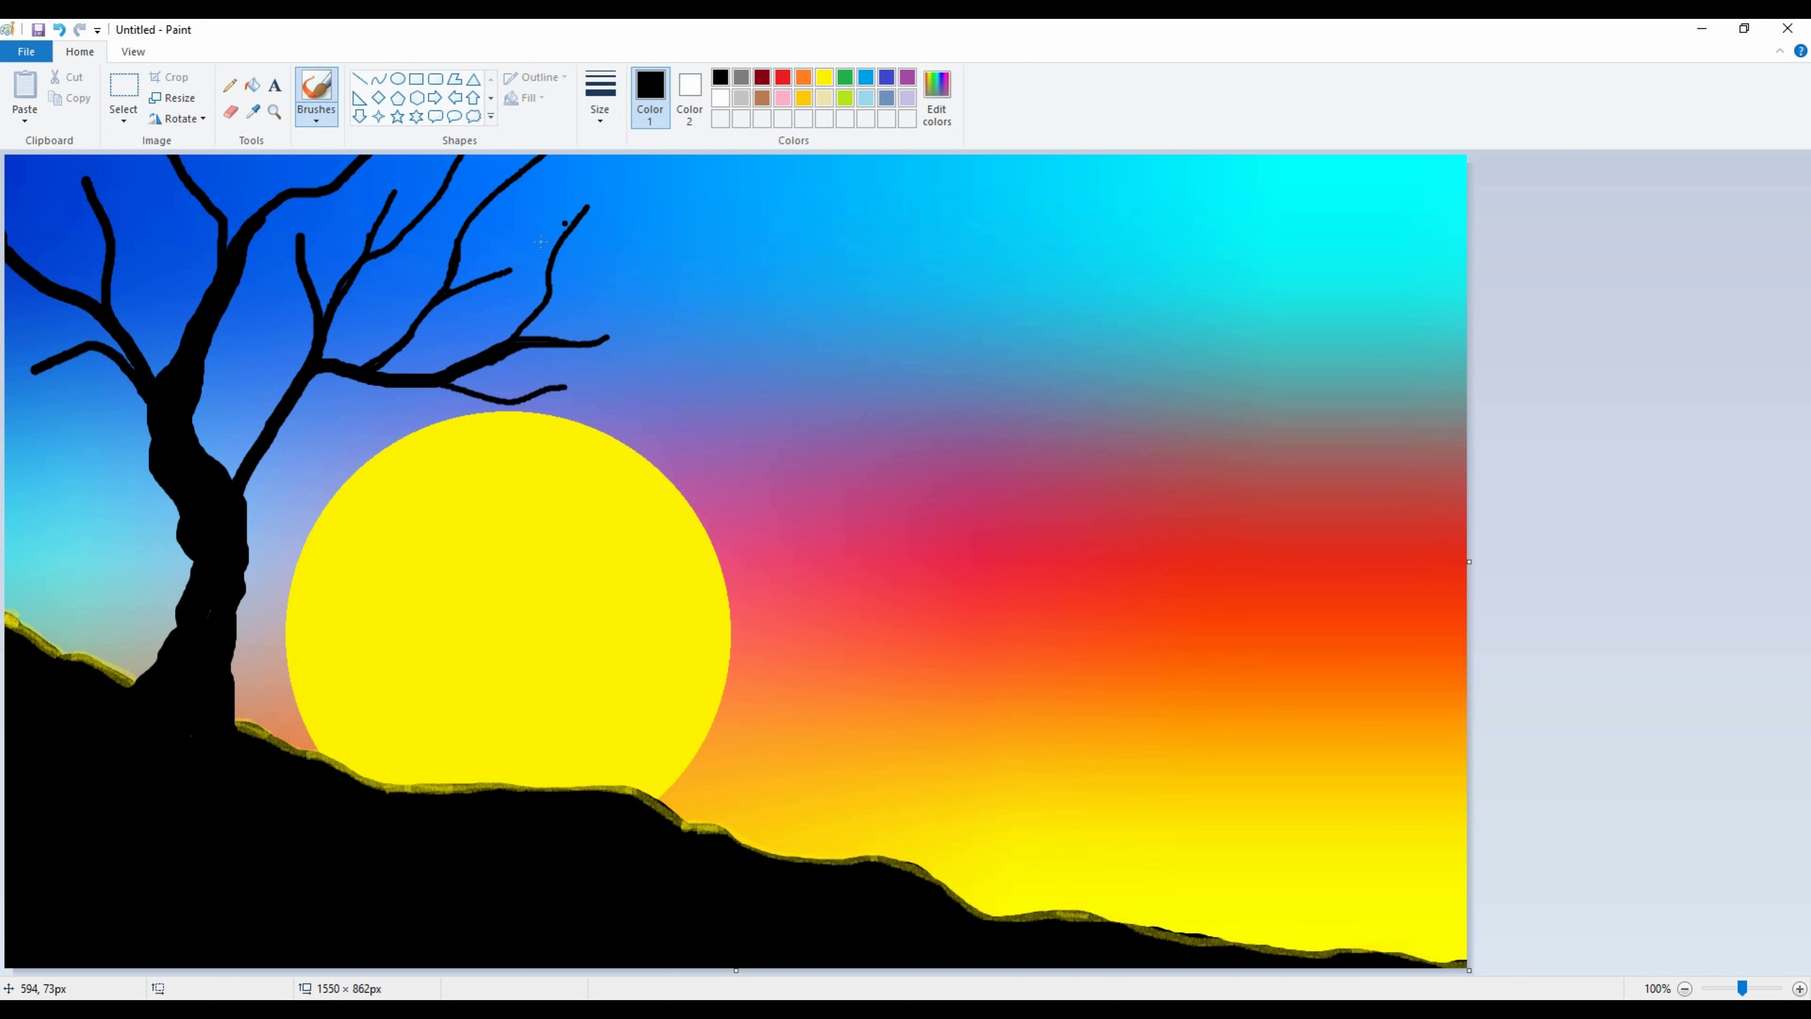
# Add thin black twigs to the tree's upper and left branches and two short side twigs on the right ones
pyautogui.moveTo(208, 207); pyautogui.dragTo(206, 157)
pyautogui.moveTo(114, 260); pyautogui.dragTo(137, 157)
pyautogui.moveTo(44, 274); pyautogui.dragTo(40, 157)
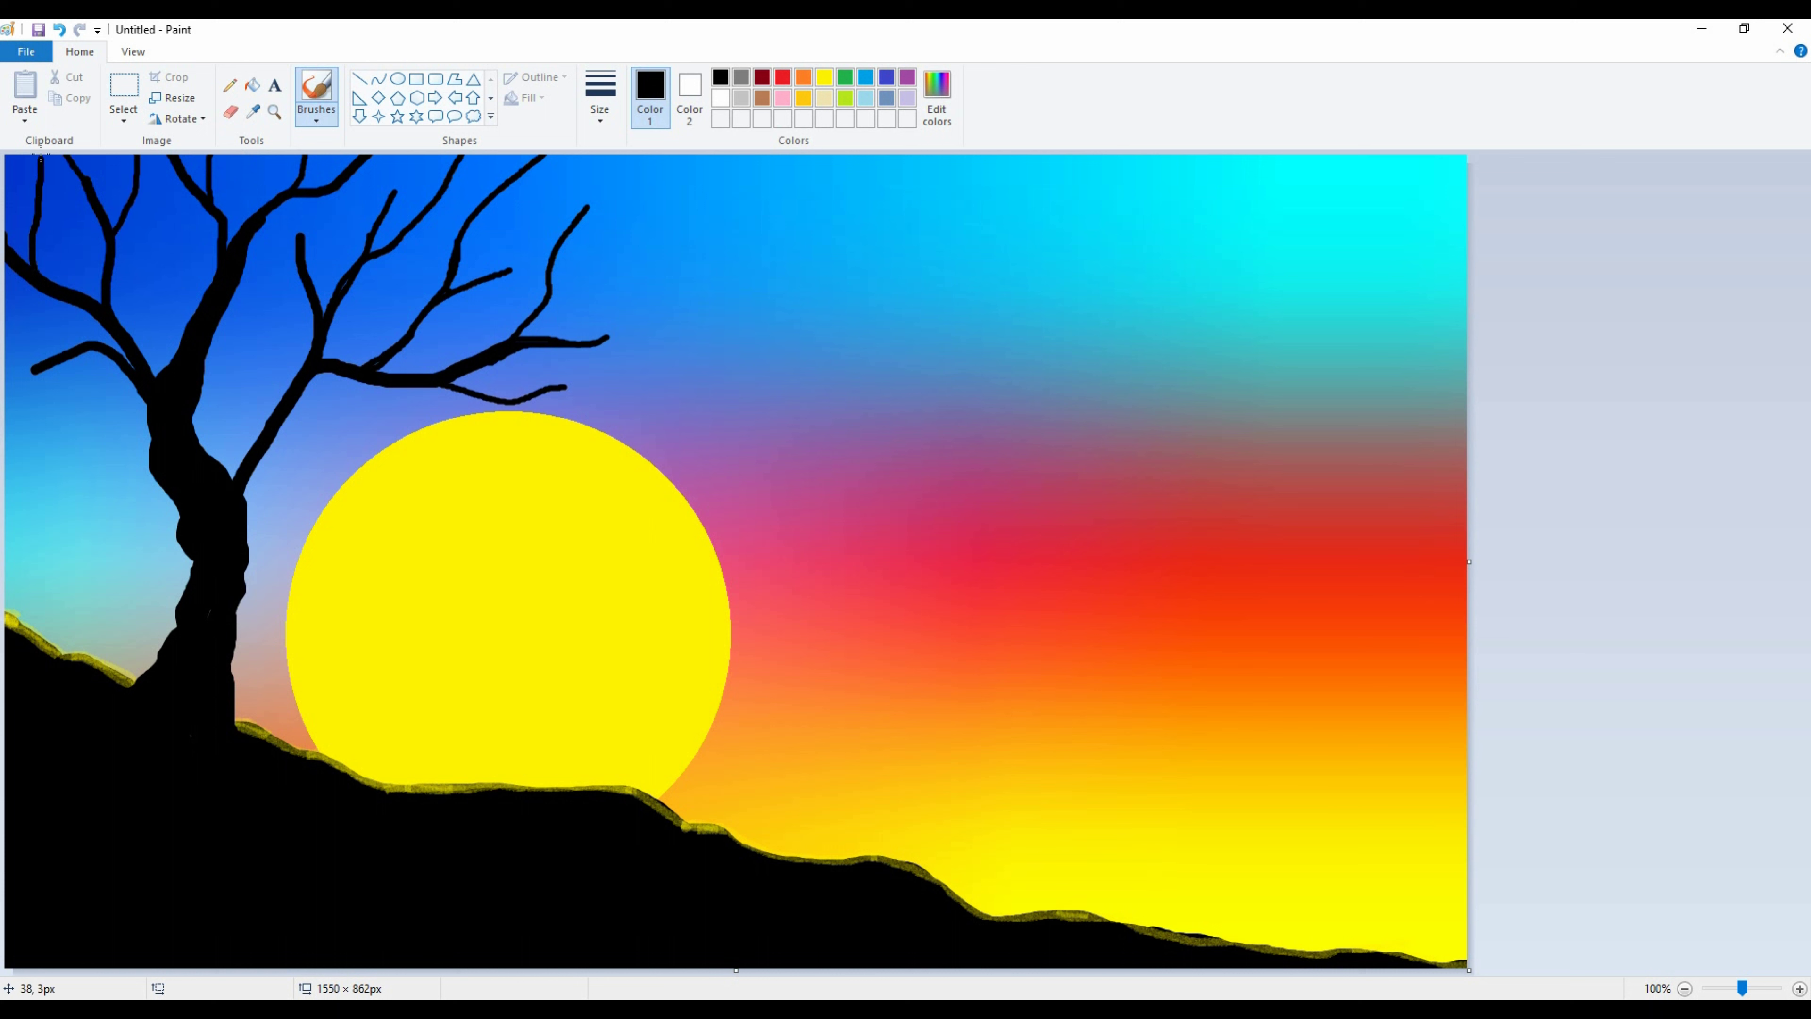
pyautogui.moveTo(76, 346); pyautogui.dragTo(6, 321)
pyautogui.moveTo(642, 249); pyautogui.dragTo(550, 288)
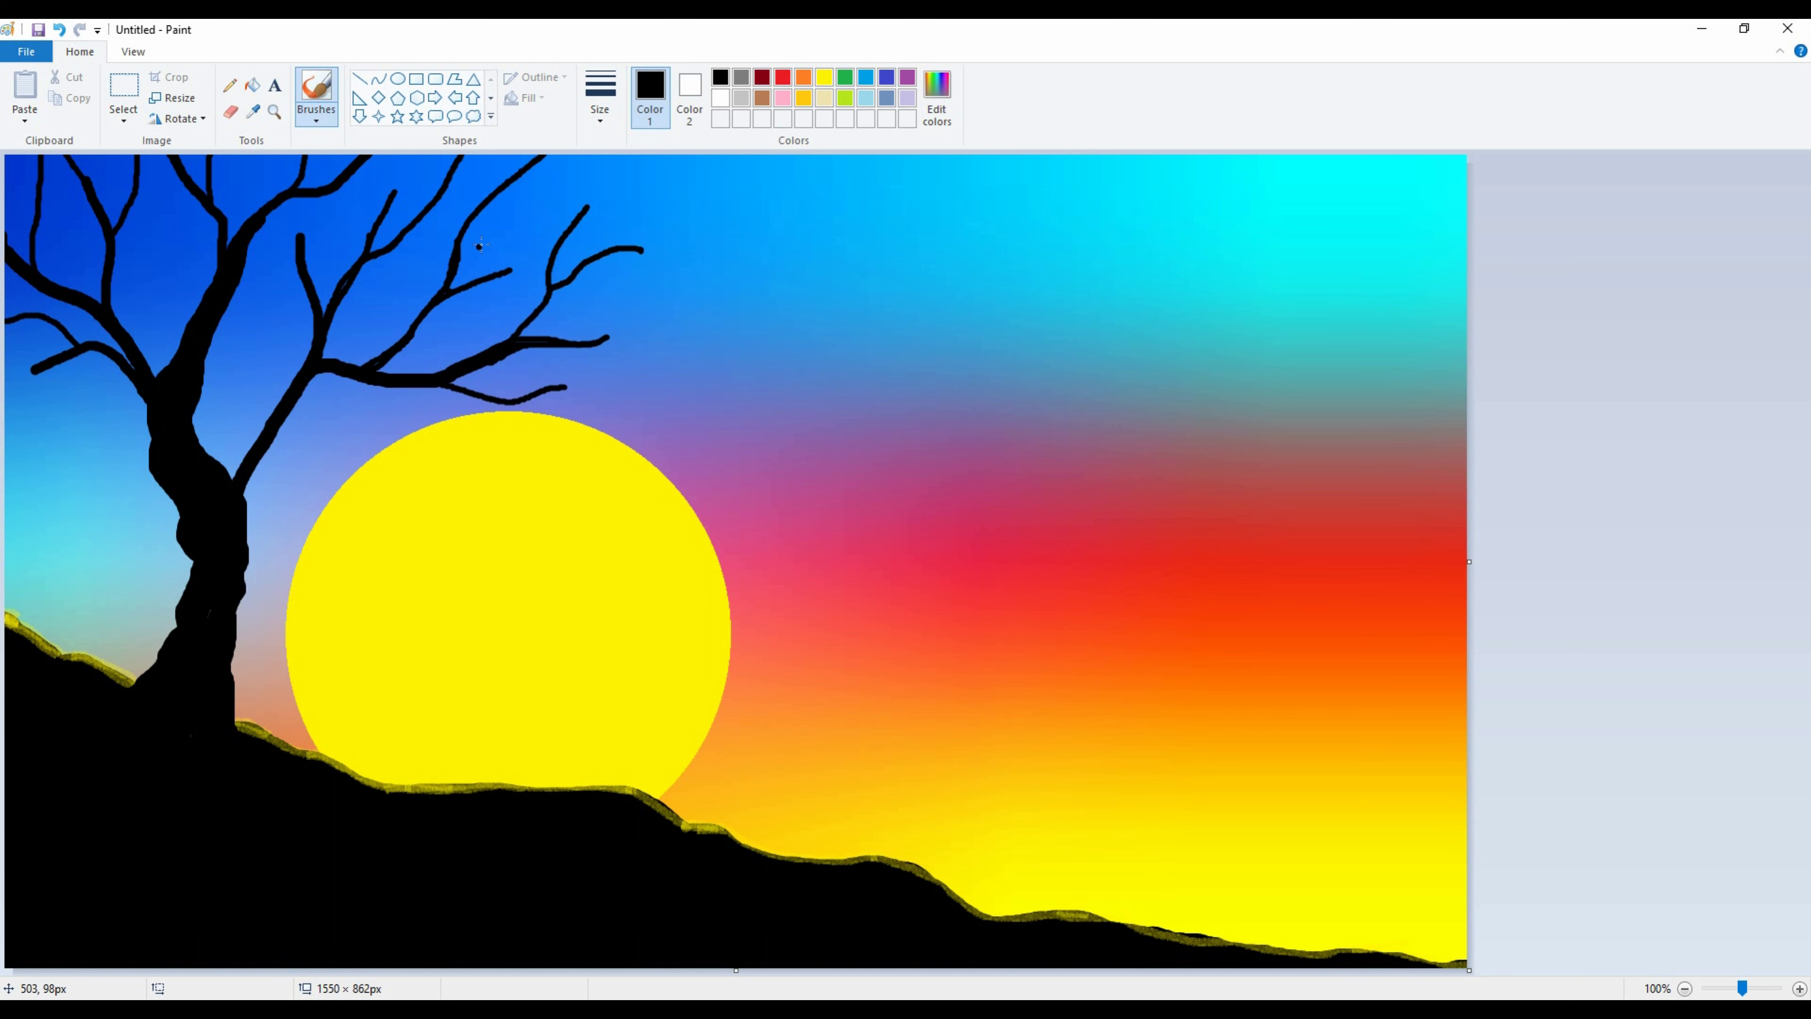
pyautogui.moveTo(548, 182); pyautogui.dragTo(463, 233)
# Sample the red of the sunset sky and airbrush speckled blossoms over the twig tips above and around the sun
pyautogui.click(252, 111)
pyautogui.click(1022, 566)
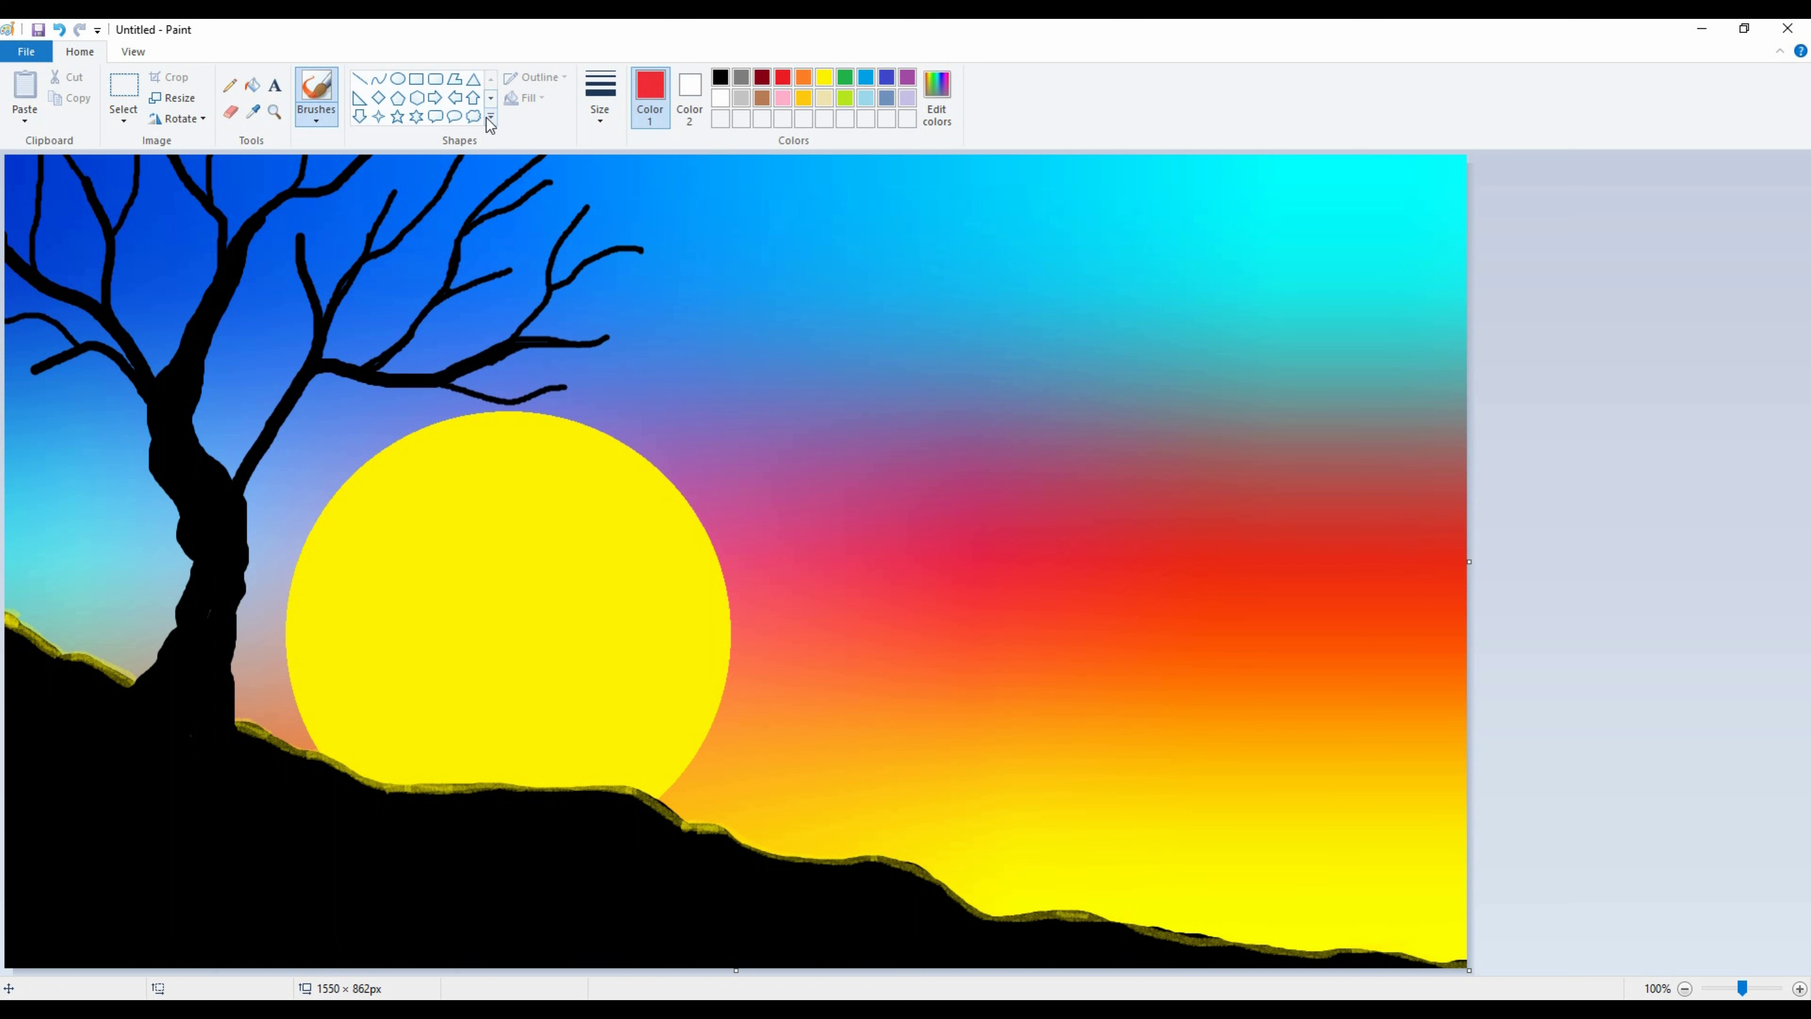
pyautogui.click(316, 114)
pyautogui.click(430, 148)
pyautogui.click(592, 206)
pyautogui.moveTo(589, 358)
pyautogui.mouseDown()
pyautogui.moveTo(568, 376)
pyautogui.moveTo(613, 351)
pyautogui.moveTo(592, 310)
pyautogui.moveTo(651, 226)
pyautogui.moveTo(579, 221)
pyautogui.moveTo(552, 187)
pyautogui.moveTo(485, 175)
pyautogui.moveTo(494, 270)
pyautogui.moveTo(510, 246)
pyautogui.mouseUp()
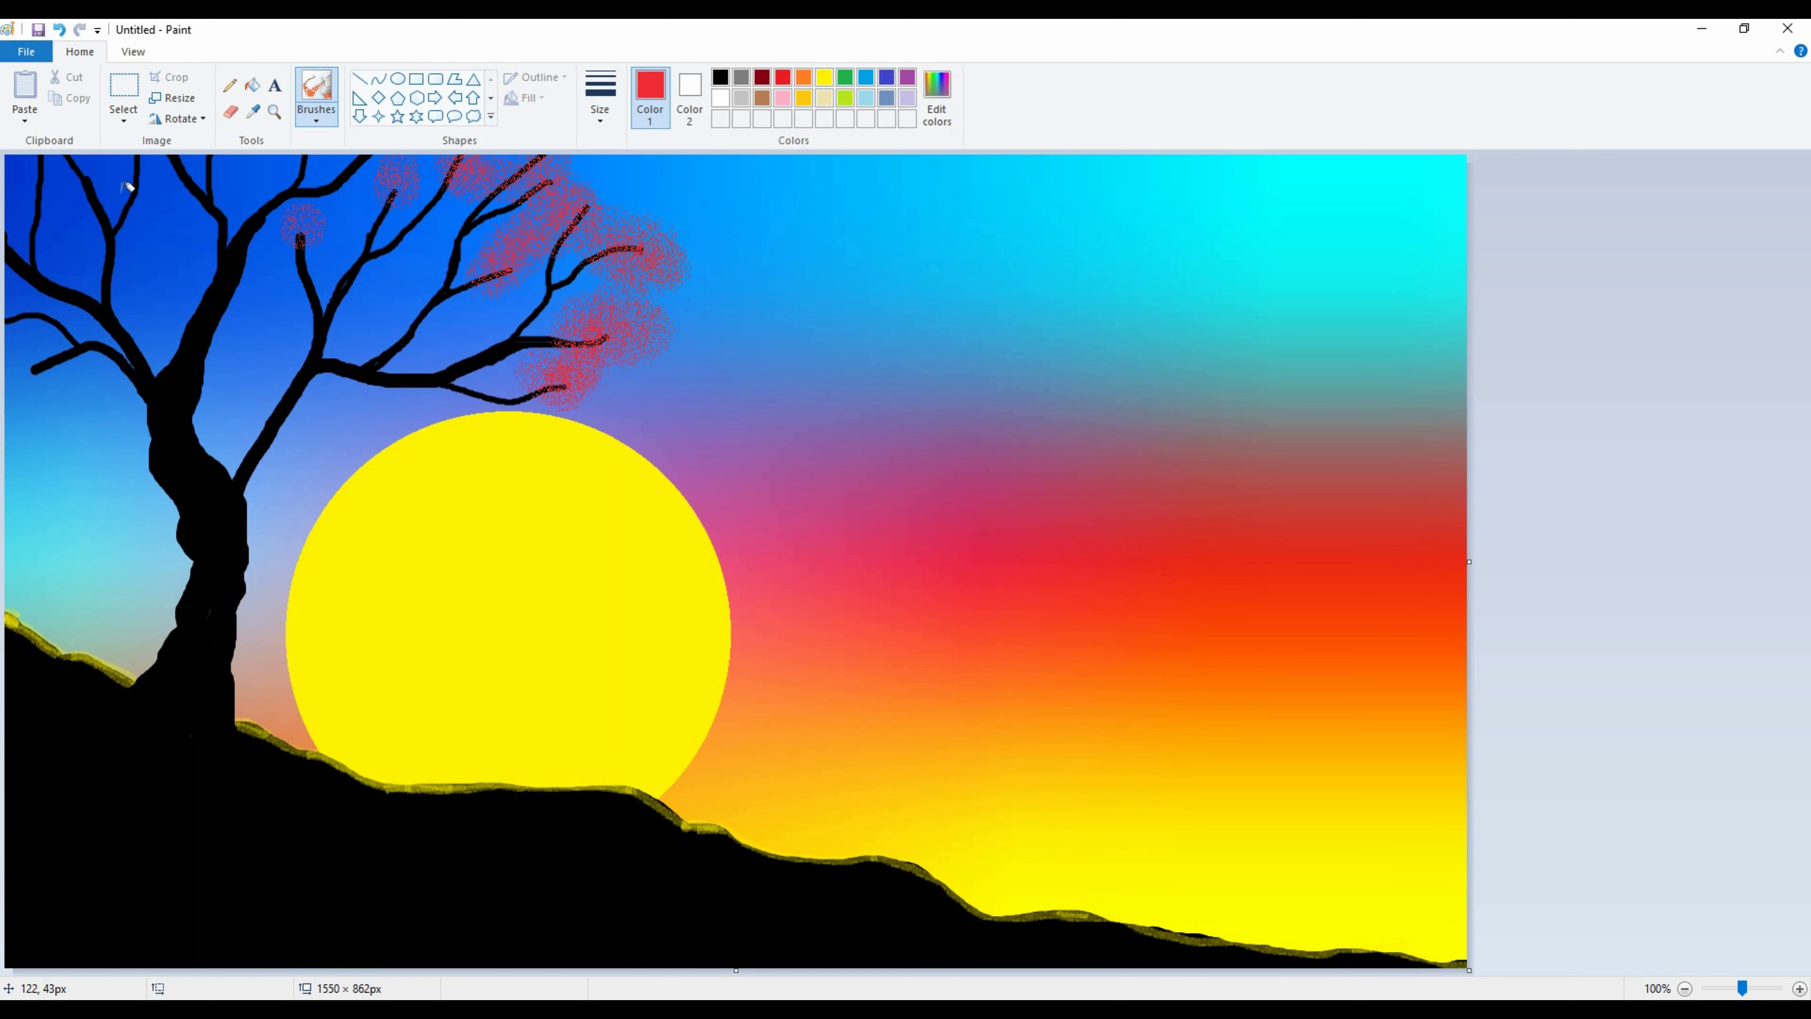
# Widen the canvas to 1730 px and sketch a small five-petal red flower with the Pencil in the blank strip
pyautogui.moveTo(1471, 566); pyautogui.dragTo(1636, 521)
pyautogui.click(230, 86)
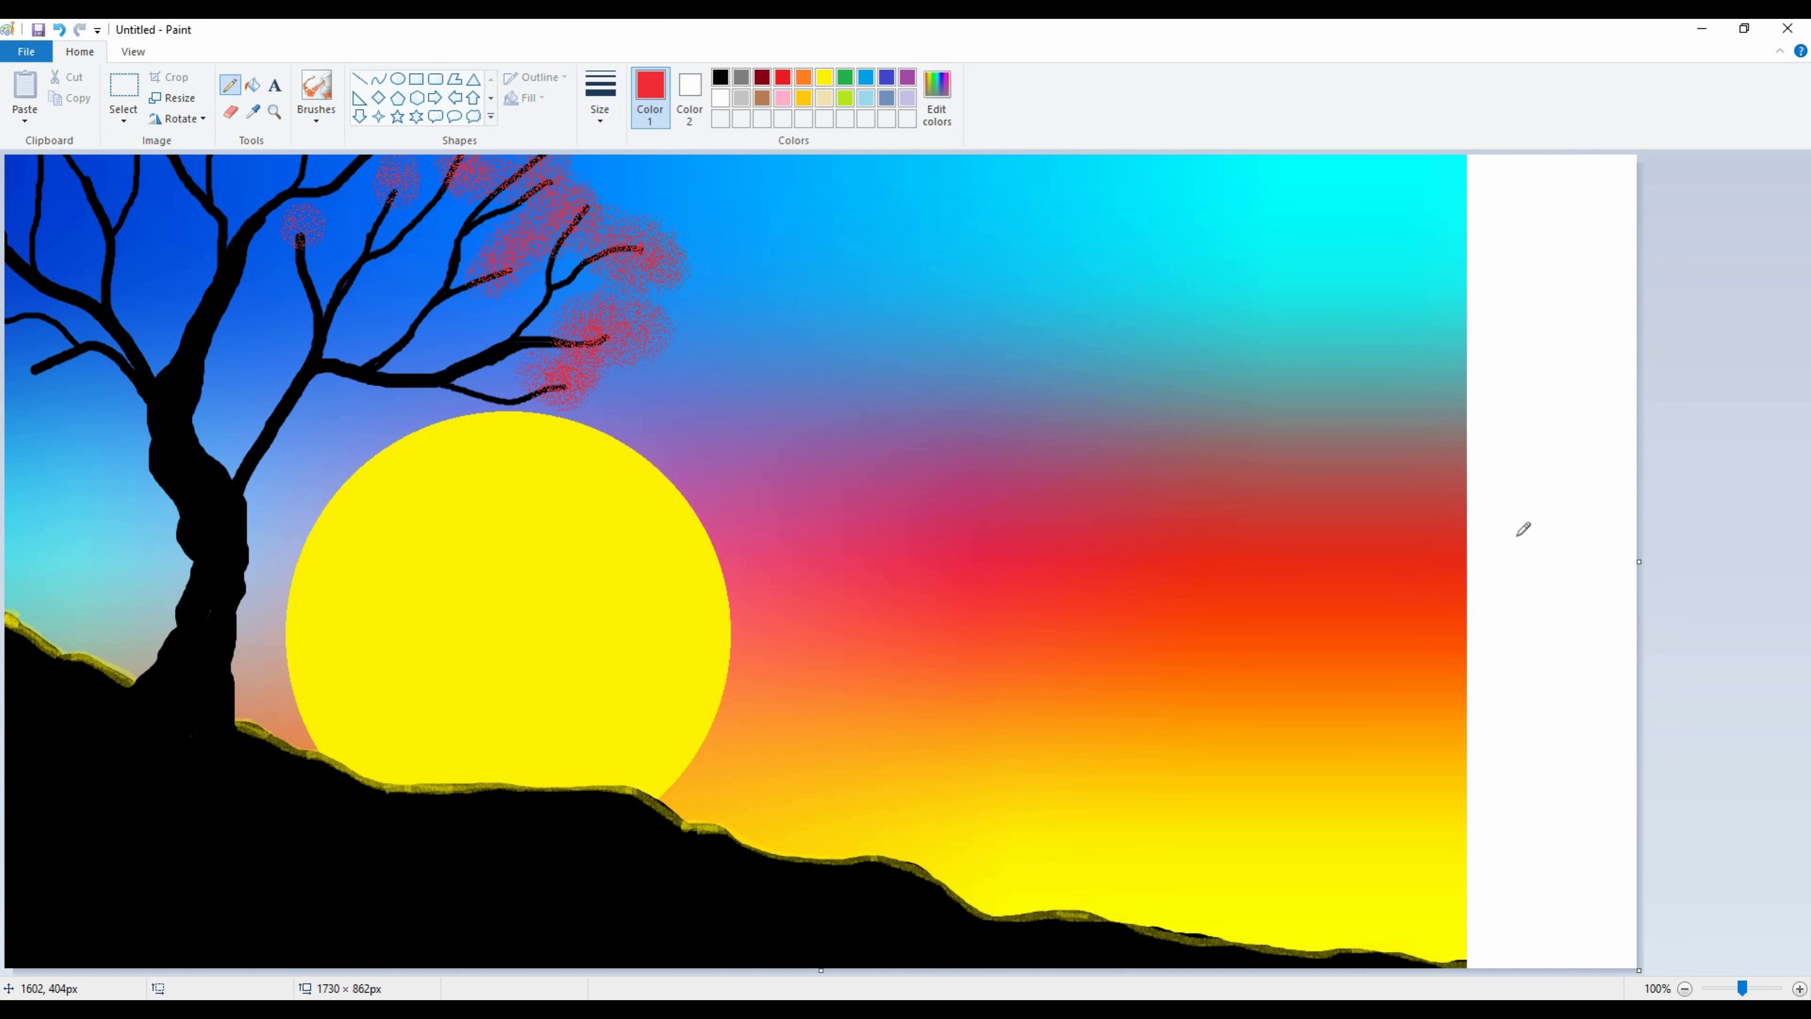
pyautogui.moveTo(1559, 532)
pyautogui.mouseDown()
pyautogui.moveTo(1549, 518)
pyautogui.moveTo(1552, 534)
pyautogui.mouseUp()
pyautogui.moveTo(1573, 537); pyautogui.dragTo(1527, 538)
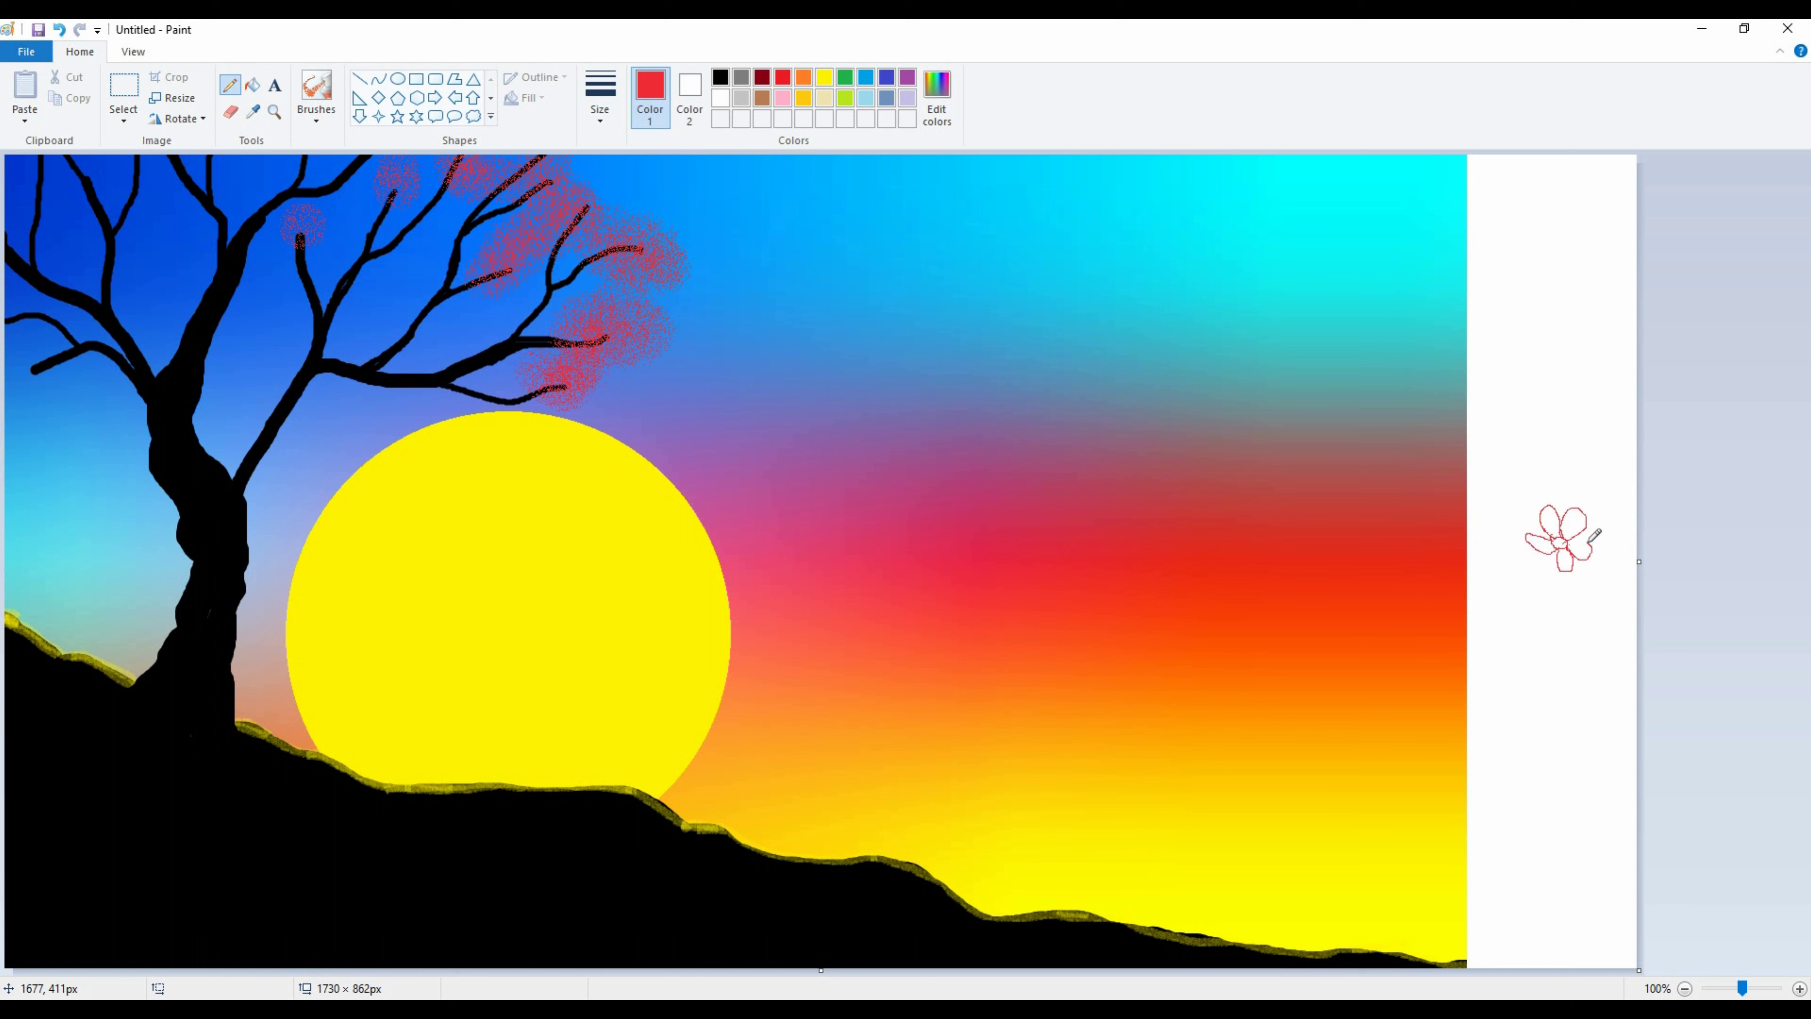
# Fill the sketched flower's five petals with red and fill its centre
pyautogui.click(252, 84)
pyautogui.click(1572, 521)
pyautogui.click(1551, 533)
pyautogui.click(1539, 541)
pyautogui.click(1565, 558)
pyautogui.click(1579, 548)
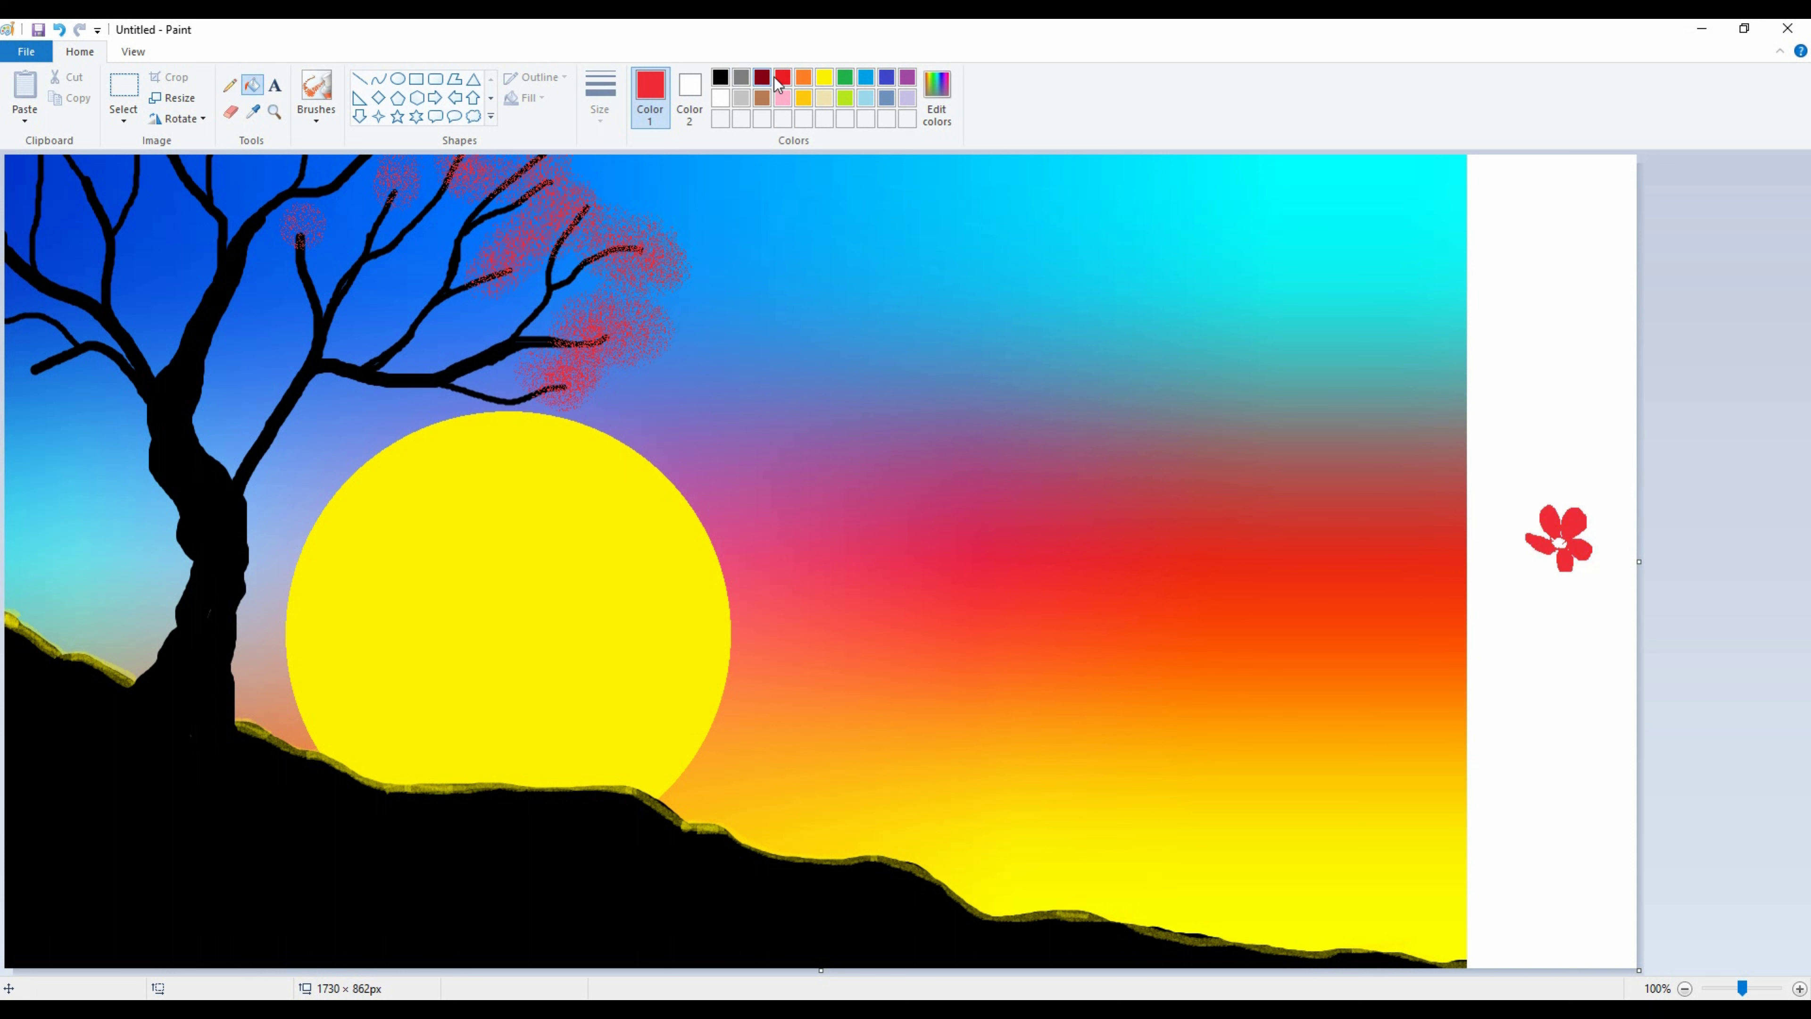
pyautogui.click(1559, 542)
# Sample golden yellow from the lower sky and airbrush it onto the flower's centre and petals
pyautogui.click(317, 118)
pyautogui.click(430, 152)
pyautogui.click(255, 112)
pyautogui.click(1071, 796)
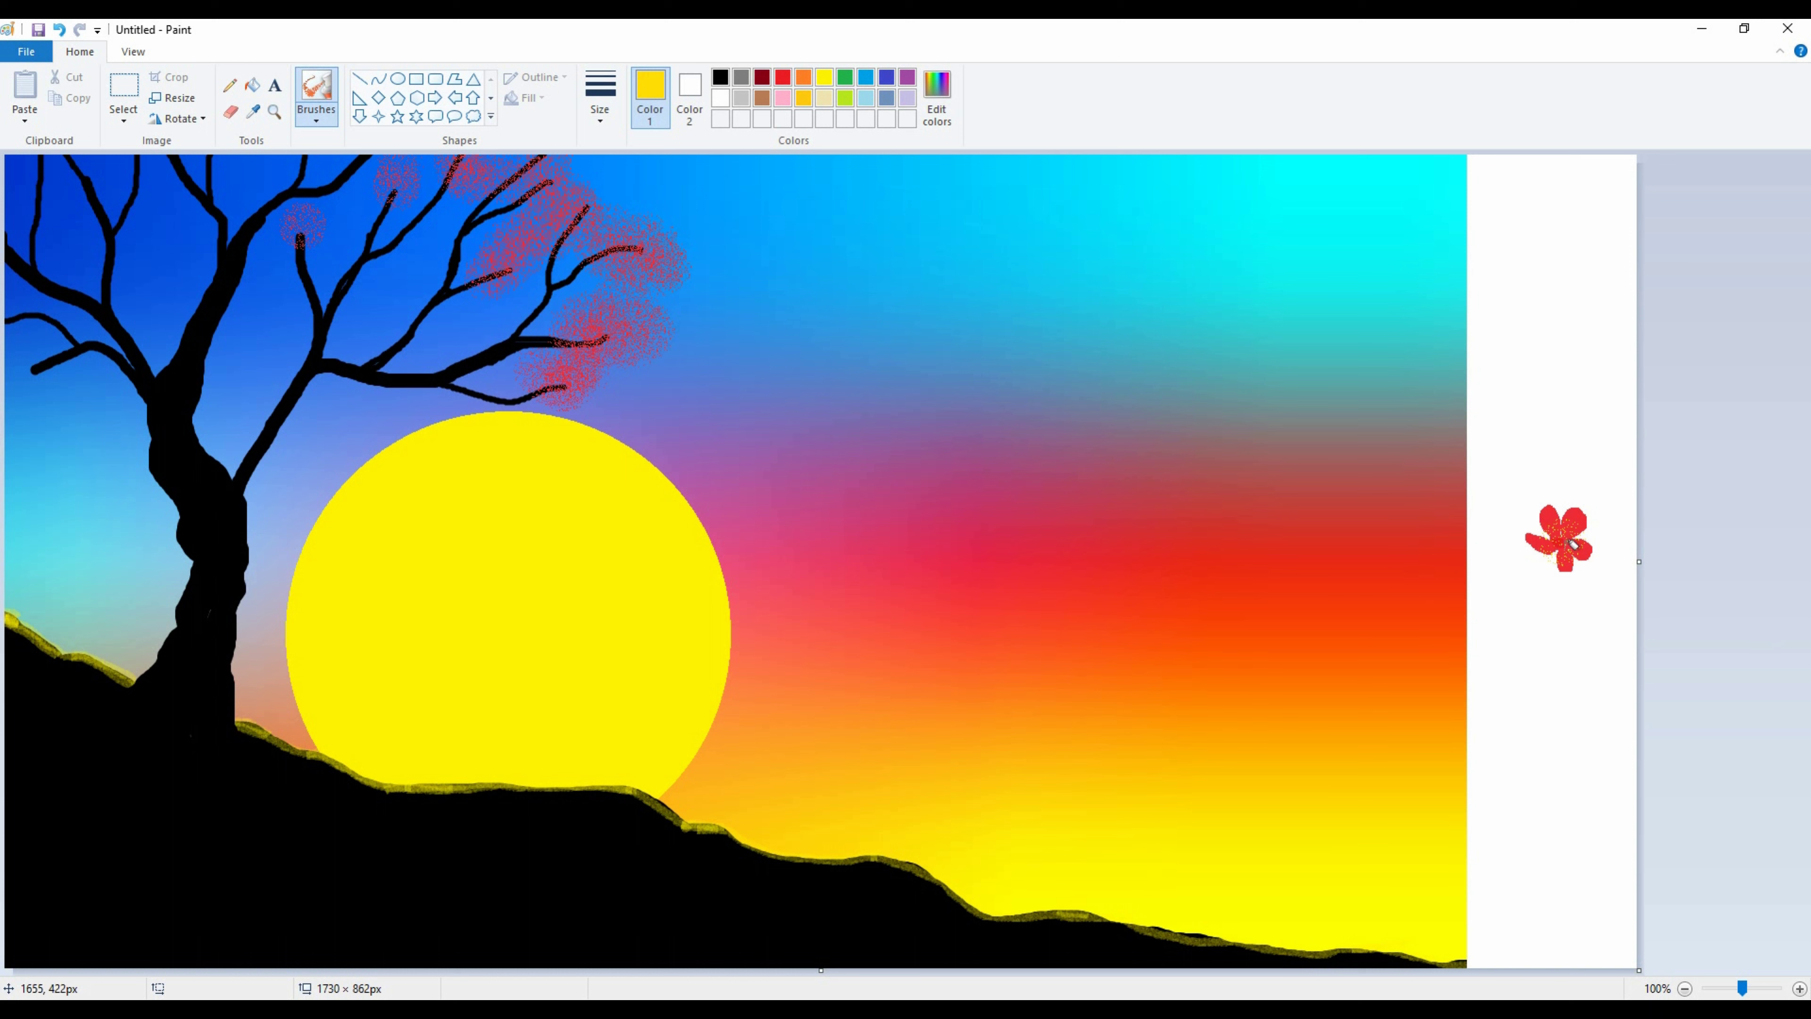
pyautogui.moveTo(1573, 536); pyautogui.dragTo(1569, 534)
pyautogui.click(1568, 419)
# Select the flower, shrink it to about 55 × 51 px, enable transparent selection and place copies of it as a compact cluster
pyautogui.click(123, 119)
pyautogui.click(178, 165)
pyautogui.moveTo(1508, 484); pyautogui.dragTo(1603, 588)
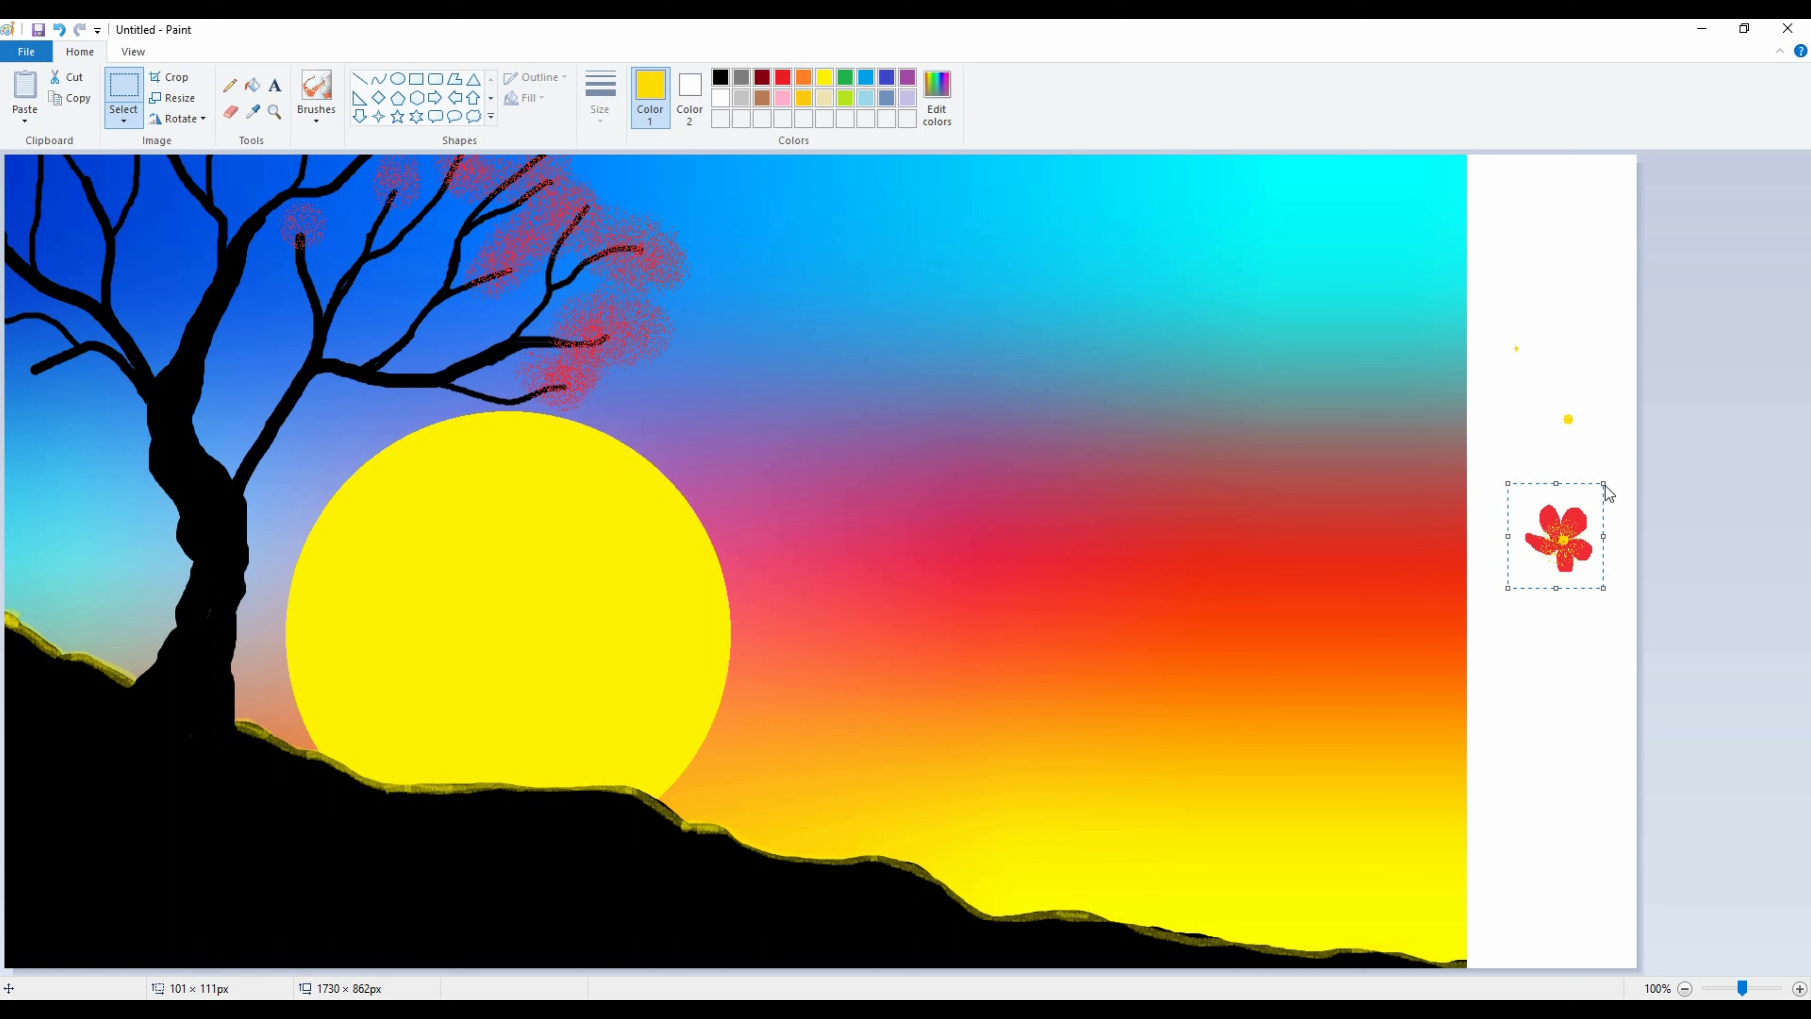
pyautogui.moveTo(1602, 484); pyautogui.dragTo(1581, 526)
pyautogui.click(124, 119)
pyautogui.click(124, 291)
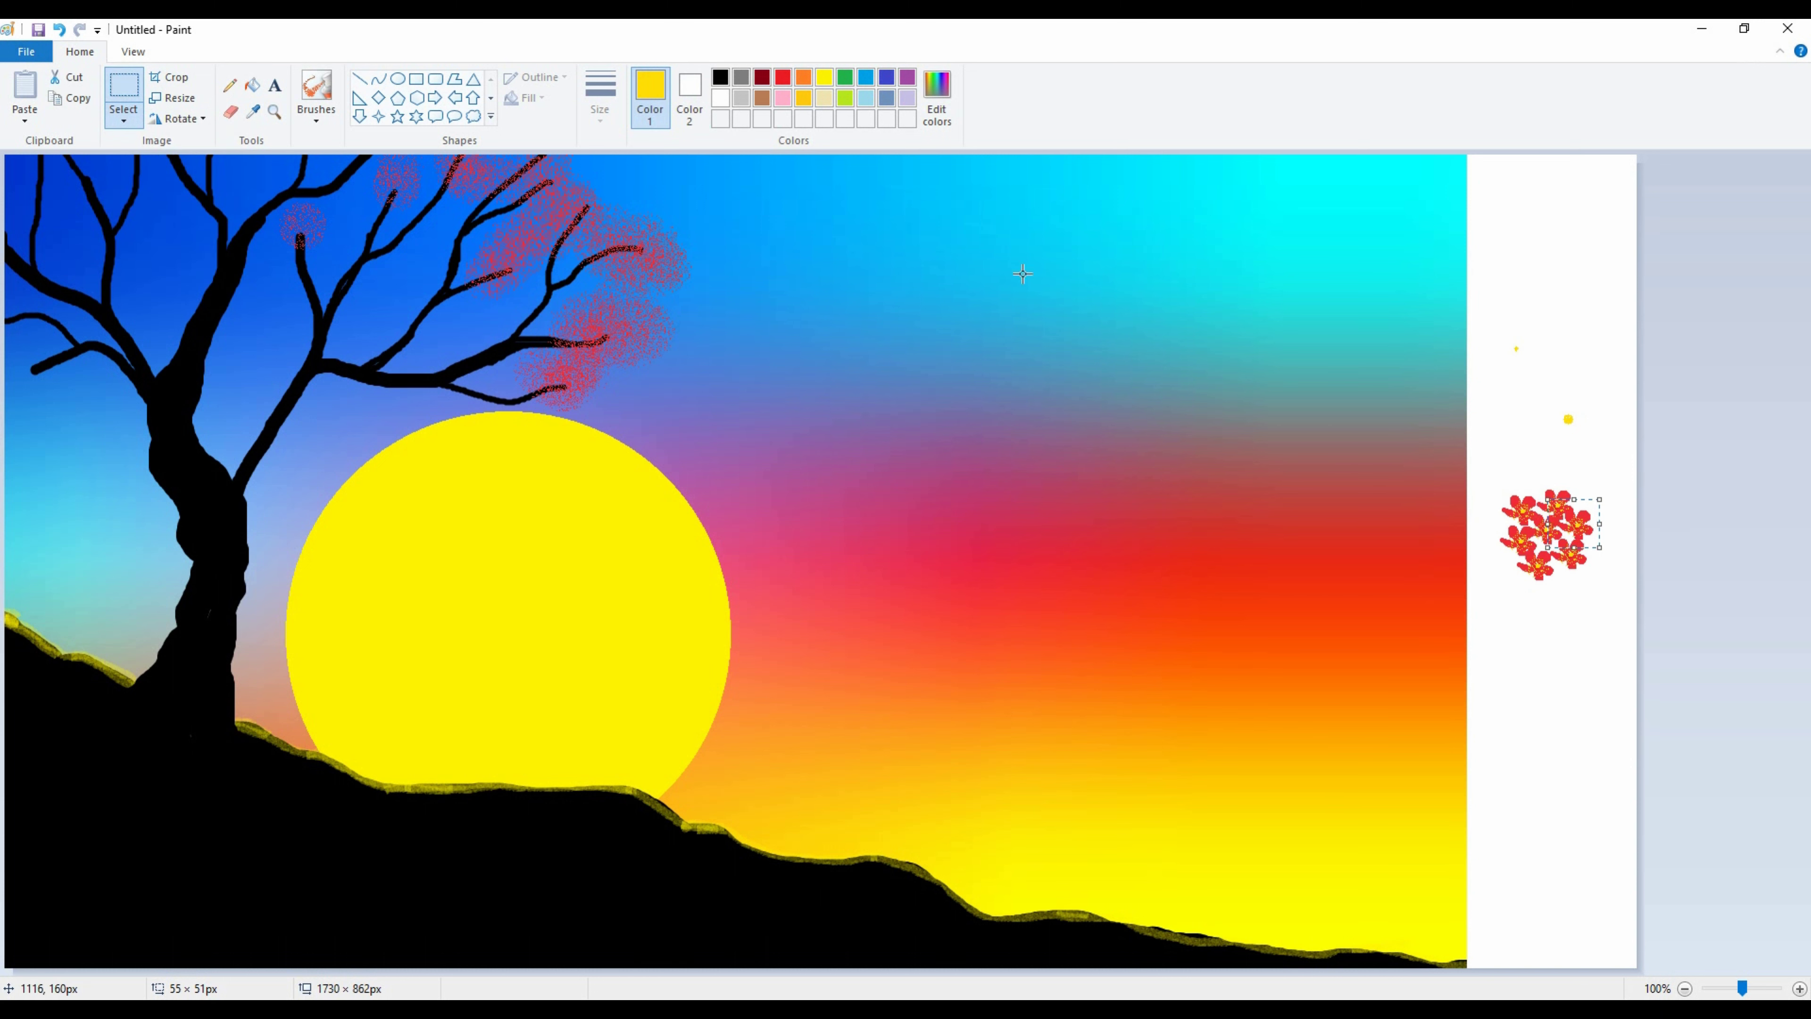
# Place copies of the flower cluster over the tree's branches and trim the canvas back to 1550 px wide
pyautogui.click(123, 119)
pyautogui.click(172, 162)
pyautogui.moveTo(1492, 479); pyautogui.dragTo(1591, 589)
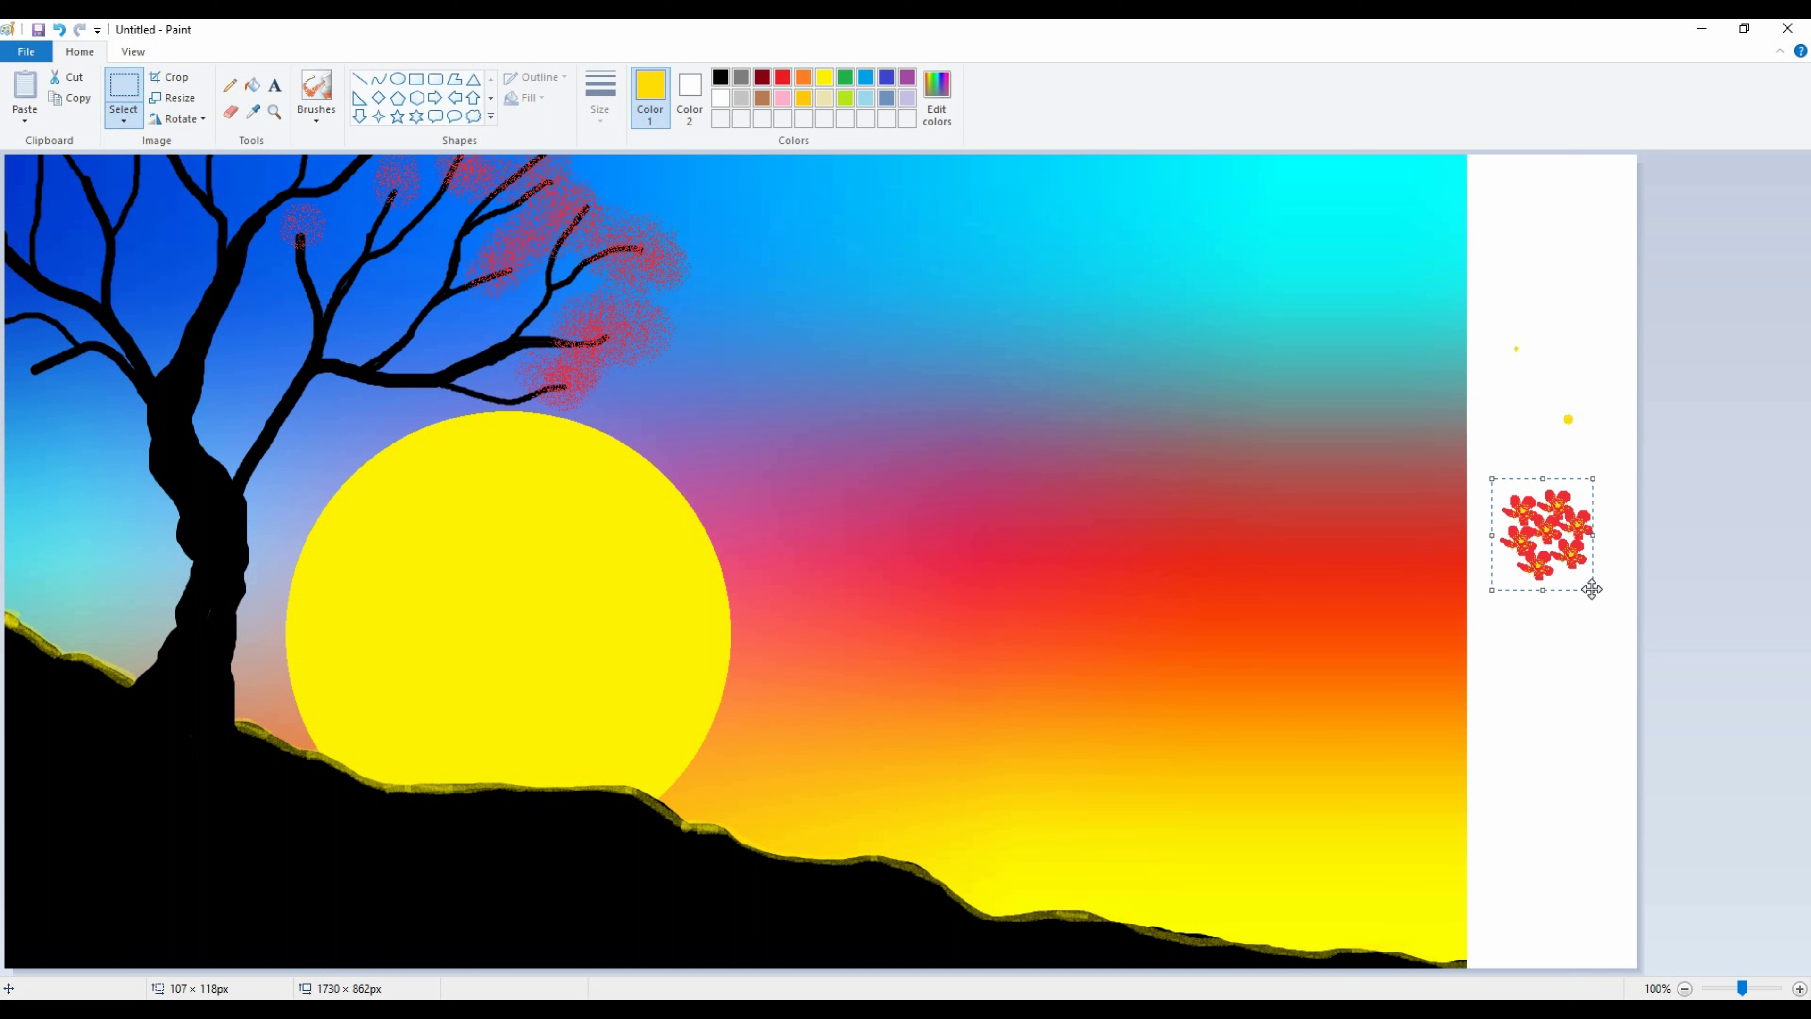
pyautogui.moveTo(1540, 534)
pyautogui.mouseDown()
pyautogui.moveTo(1127, 422)
pyautogui.moveTo(655, 359)
pyautogui.moveTo(533, 382)
pyautogui.moveTo(625, 325)
pyautogui.moveTo(649, 259)
pyautogui.moveTo(678, 314)
pyautogui.moveTo(579, 241)
pyautogui.moveTo(588, 219)
pyautogui.moveTo(506, 272)
pyautogui.moveTo(526, 188)
pyautogui.moveTo(481, 166)
pyautogui.moveTo(468, 200)
pyautogui.moveTo(392, 195)
pyautogui.moveTo(321, 239)
pyautogui.moveTo(434, 150)
pyautogui.moveTo(371, 174)
pyautogui.moveTo(340, 148)
pyautogui.moveTo(205, 188)
pyautogui.moveTo(202, 155)
pyautogui.moveTo(268, 165)
pyautogui.moveTo(61, 176)
pyautogui.moveTo(8, 204)
pyautogui.moveTo(7, 343)
pyautogui.moveTo(49, 428)
pyautogui.moveTo(19, 382)
pyautogui.moveTo(214, 436)
pyautogui.moveTo(168, 396)
pyautogui.moveTo(623, 454)
pyautogui.moveTo(606, 441)
pyautogui.moveTo(627, 421)
pyautogui.moveTo(525, 436)
pyautogui.moveTo(553, 451)
pyautogui.moveTo(606, 434)
pyautogui.moveTo(584, 428)
pyautogui.moveTo(710, 306)
pyautogui.moveTo(588, 164)
pyautogui.moveTo(530, 211)
pyautogui.moveTo(222, 322)
pyautogui.moveTo(347, 466)
pyautogui.moveTo(629, 338)
pyautogui.moveTo(737, 221)
pyautogui.moveTo(421, 180)
pyautogui.moveTo(418, 217)
pyautogui.moveTo(295, 195)
pyautogui.moveTo(178, 207)
pyautogui.moveTo(153, 374)
pyautogui.moveTo(163, 346)
pyautogui.moveTo(153, 367)
pyautogui.moveTo(136, 352)
pyautogui.moveTo(279, 388)
pyautogui.moveTo(348, 366)
pyautogui.mouseUp()
pyautogui.press('Escape')
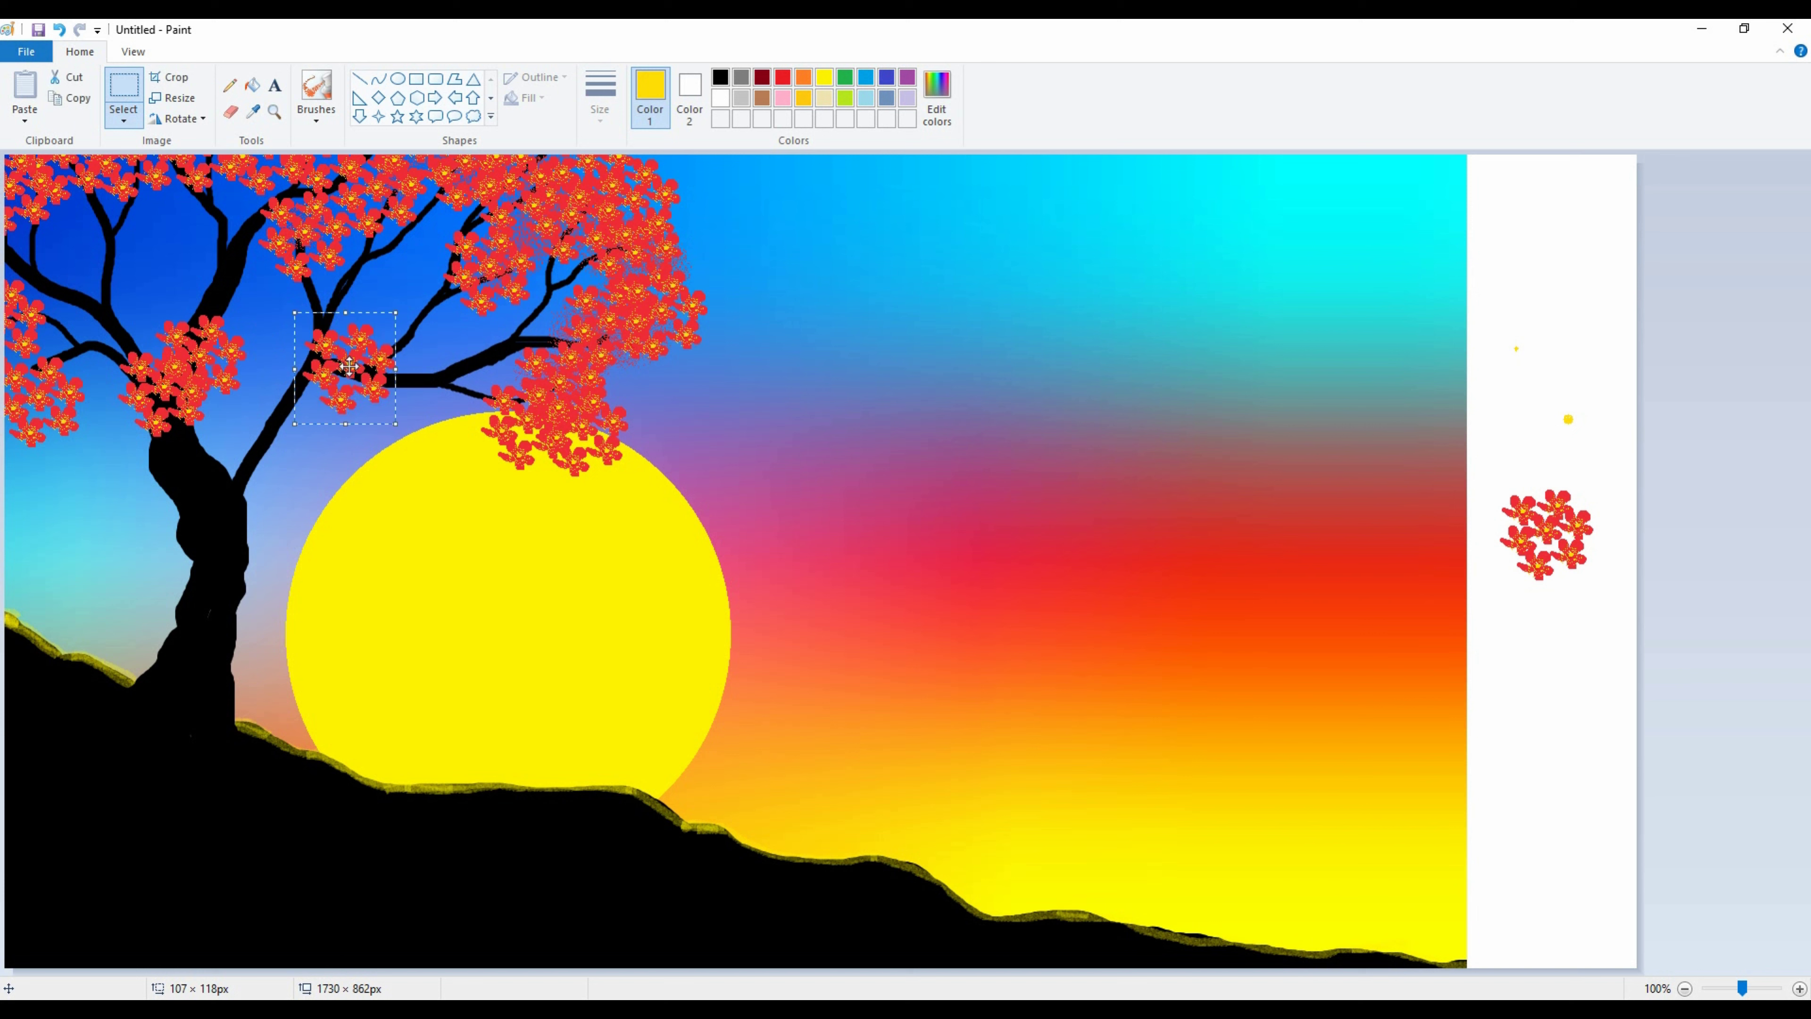
pyautogui.click(1635, 623)
pyautogui.moveTo(1641, 562)
pyautogui.mouseDown()
pyautogui.moveTo(1469, 585)
pyautogui.moveTo(1471, 564)
pyautogui.mouseUp()
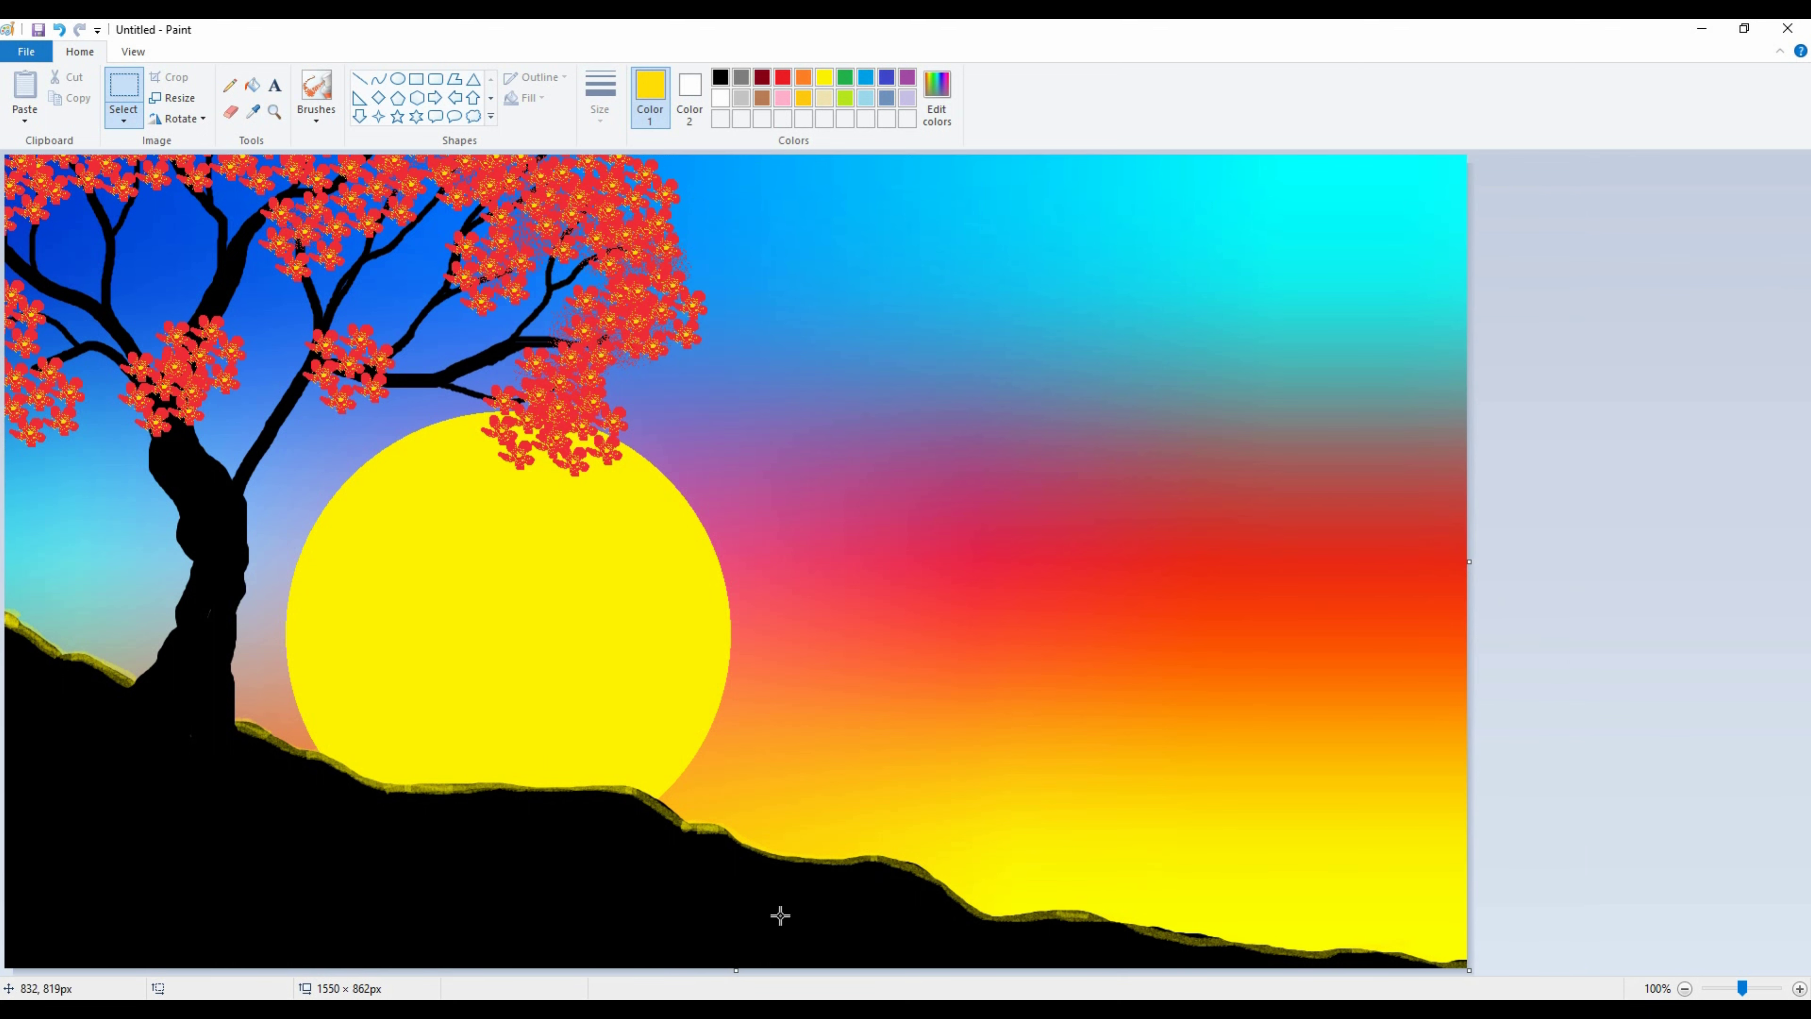
# Brush golden-yellow highlights along the trunk's sun-facing edge and the thick branches, and touch up the lower branch edge in black
pyautogui.click(316, 119)
pyautogui.click(314, 151)
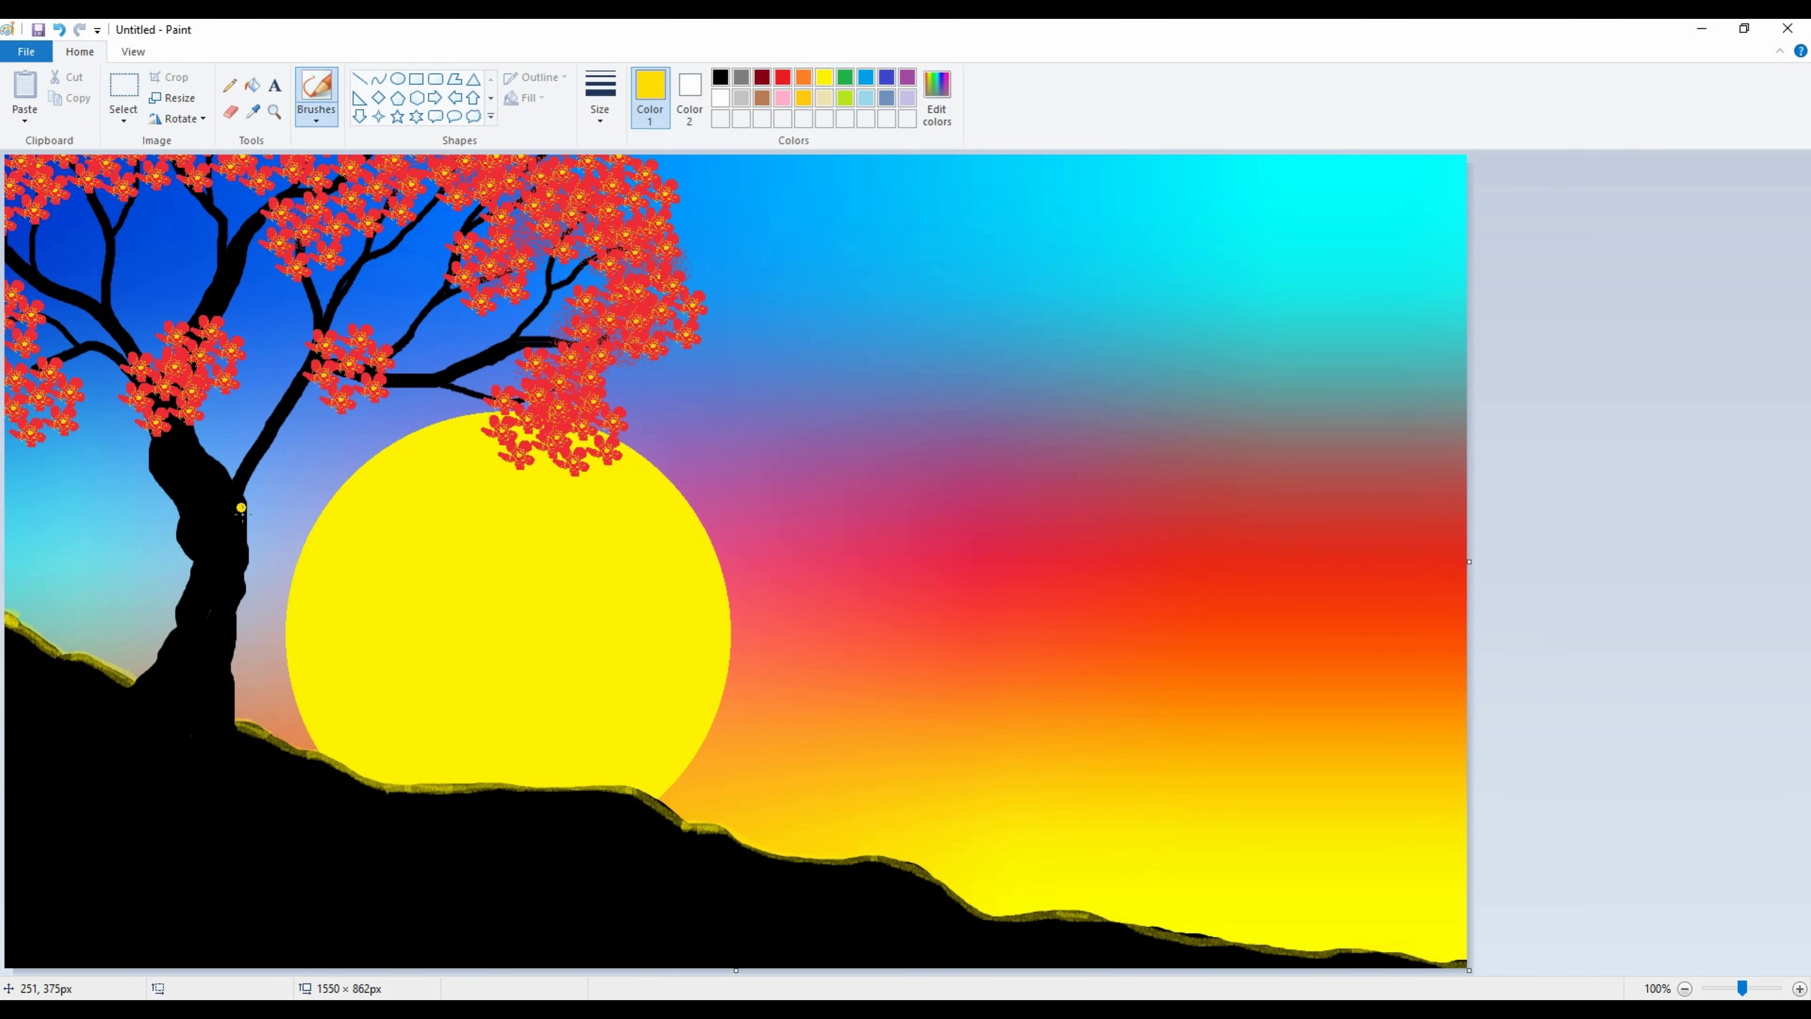
pyautogui.moveTo(245, 505); pyautogui.dragTo(242, 561)
pyautogui.moveTo(264, 455)
pyautogui.mouseDown()
pyautogui.moveTo(314, 378)
pyautogui.moveTo(490, 402)
pyautogui.moveTo(455, 373)
pyautogui.moveTo(527, 348)
pyautogui.mouseUp()
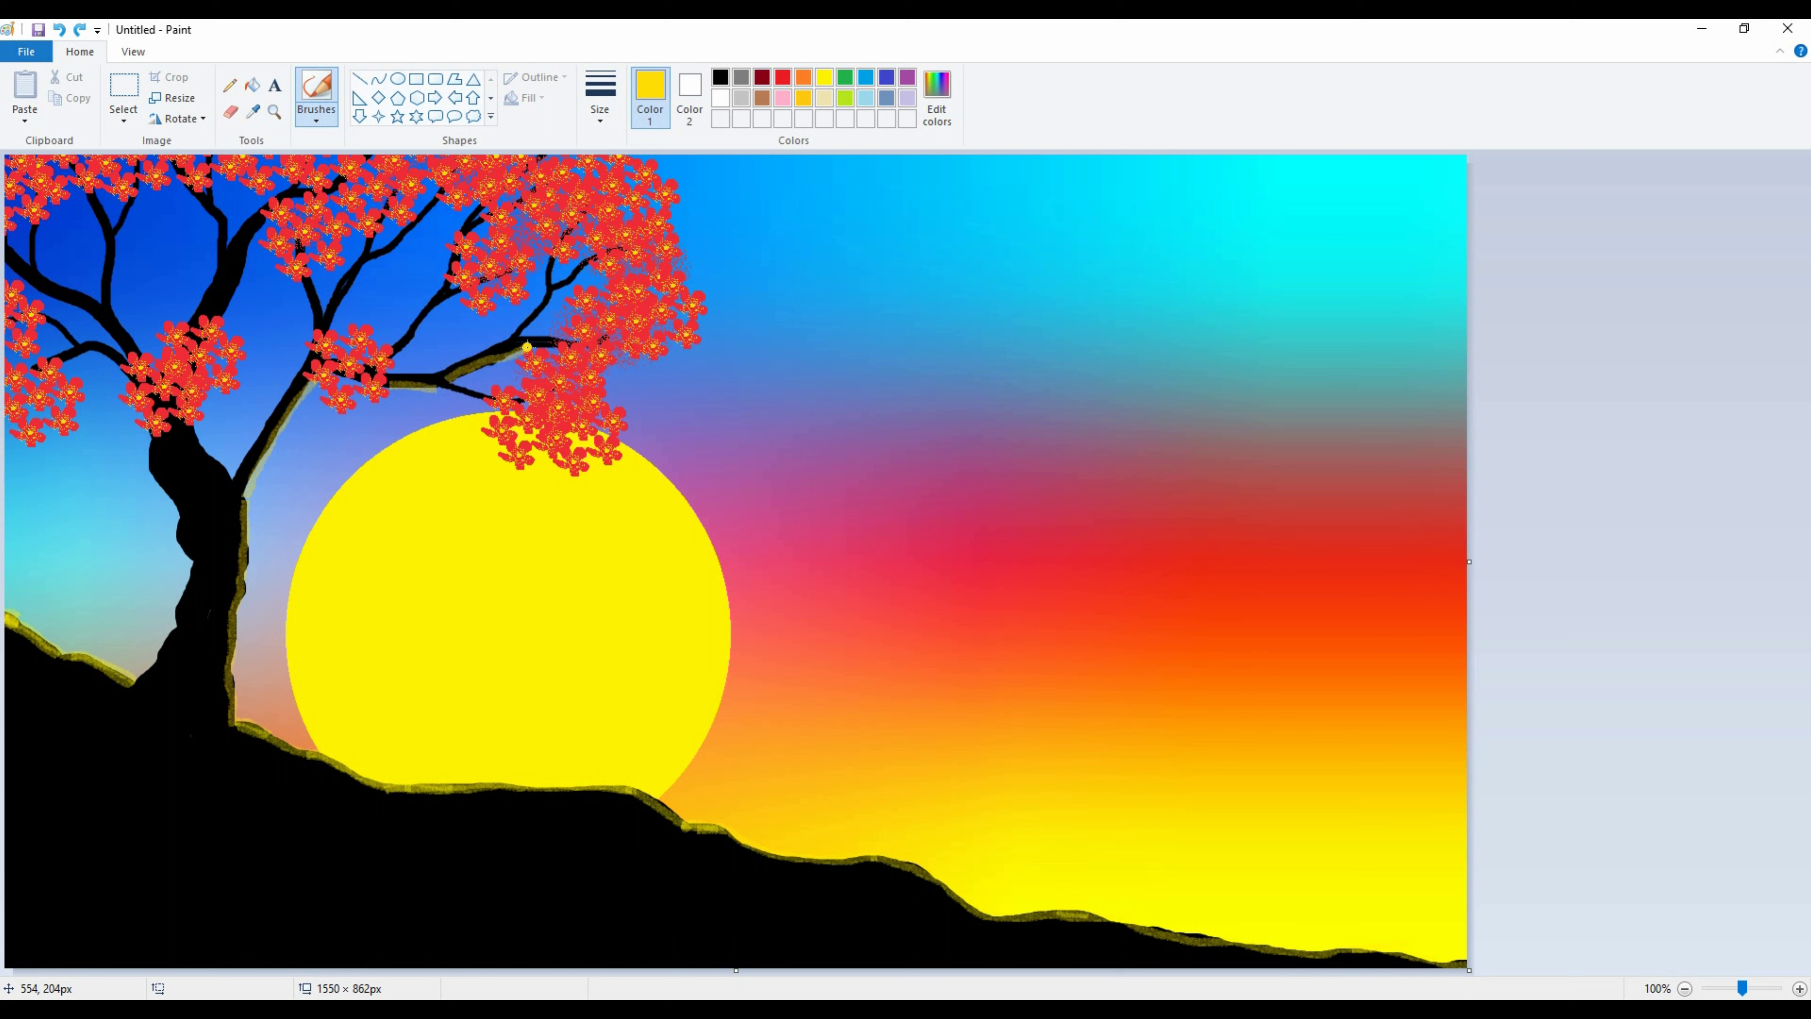
pyautogui.moveTo(254, 223); pyautogui.dragTo(228, 294)
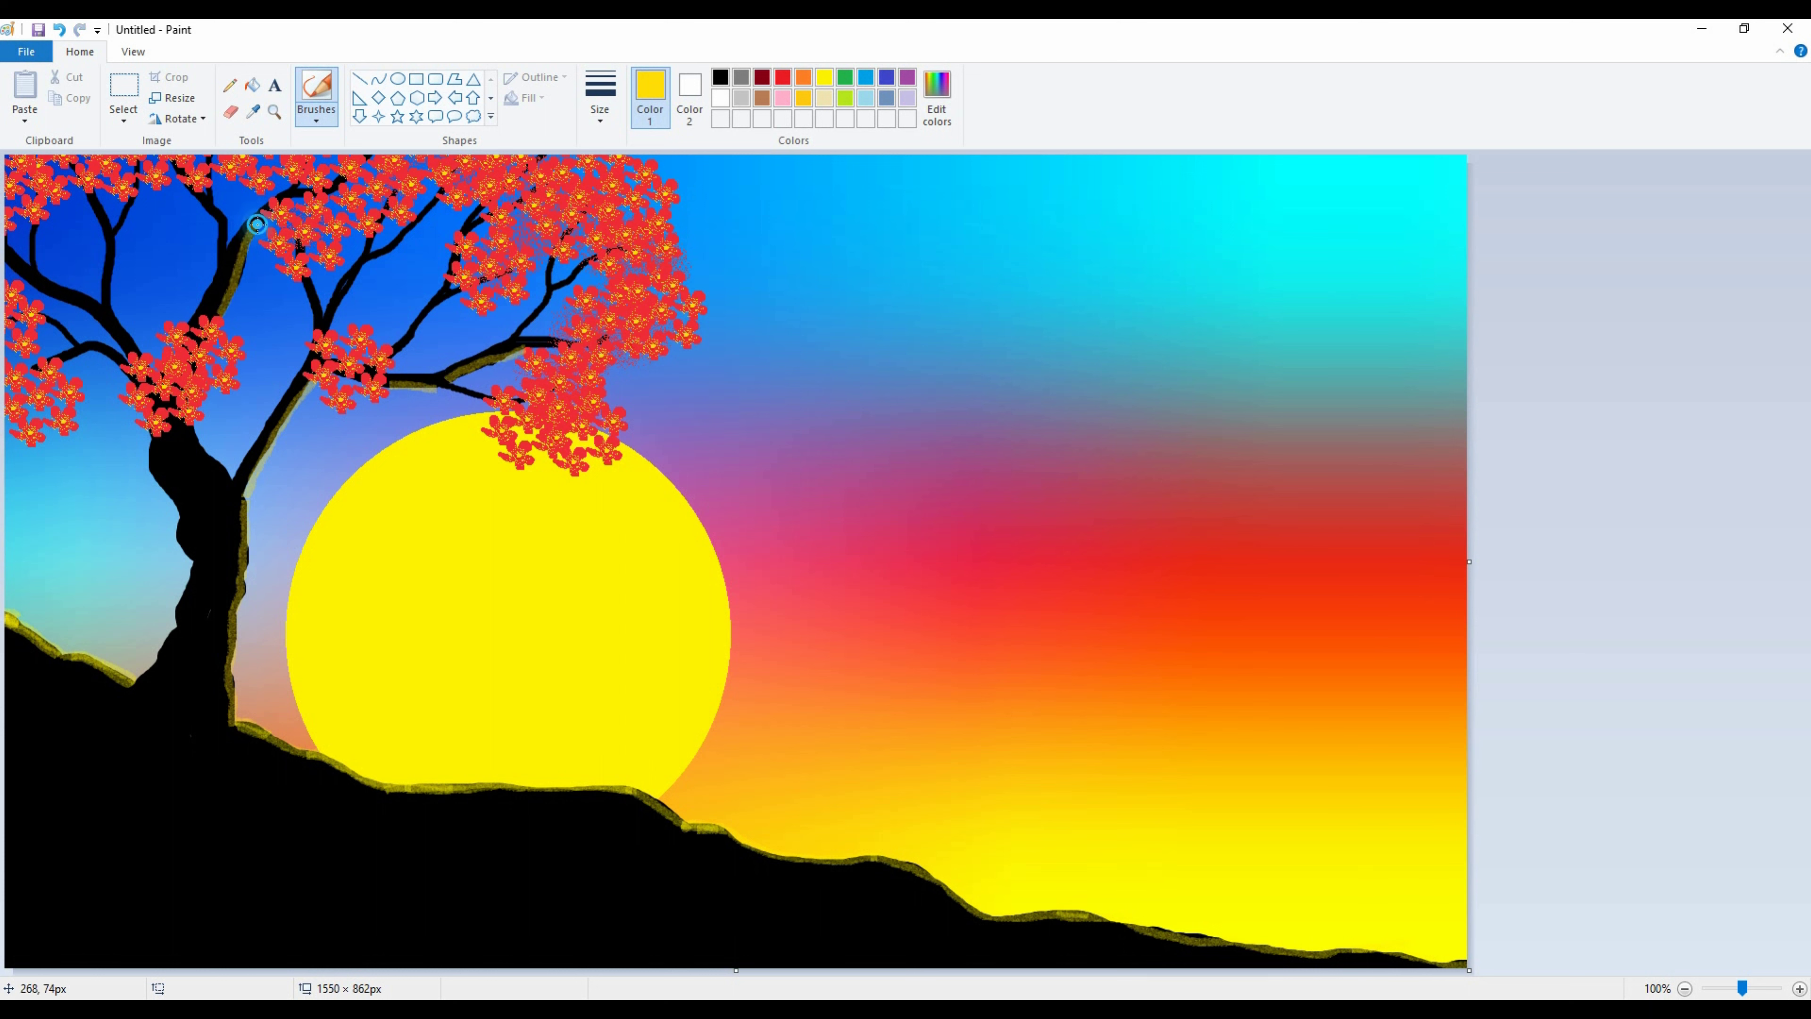
pyautogui.click(720, 77)
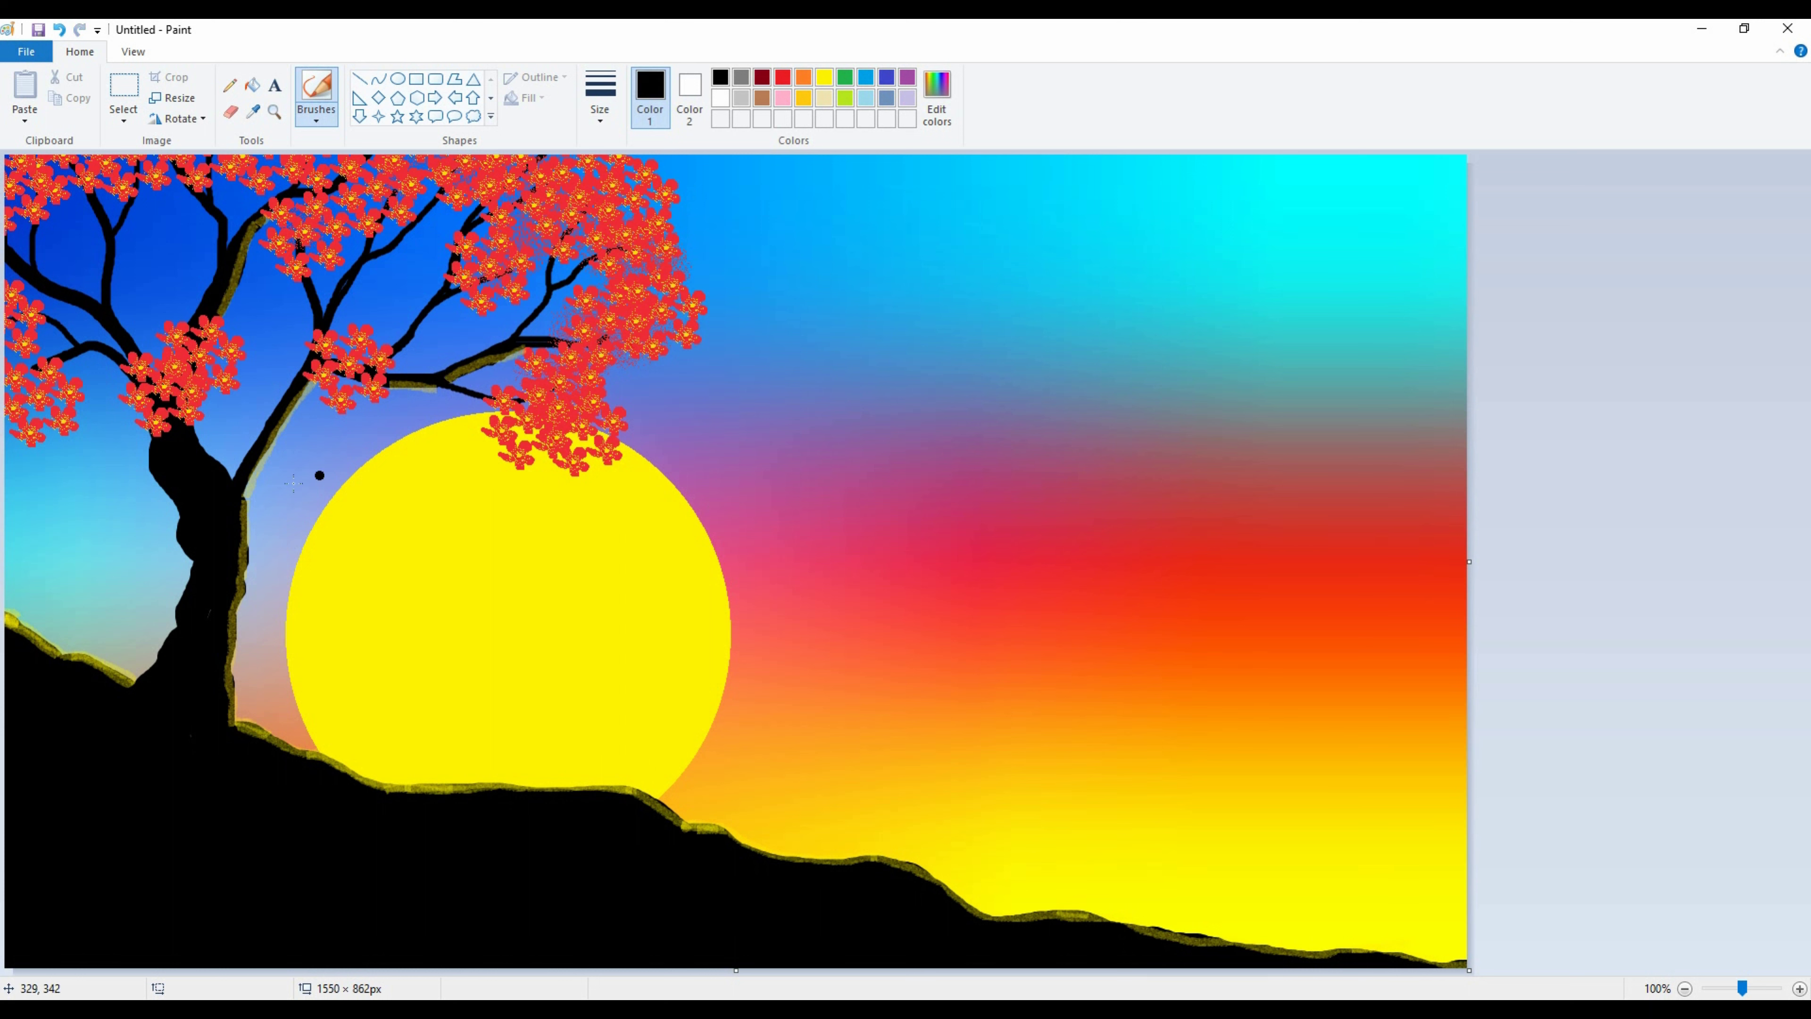
pyautogui.moveTo(245, 488)
pyautogui.mouseDown()
pyautogui.moveTo(263, 445)
pyautogui.moveTo(242, 528)
pyautogui.moveTo(280, 427)
pyautogui.mouseUp()
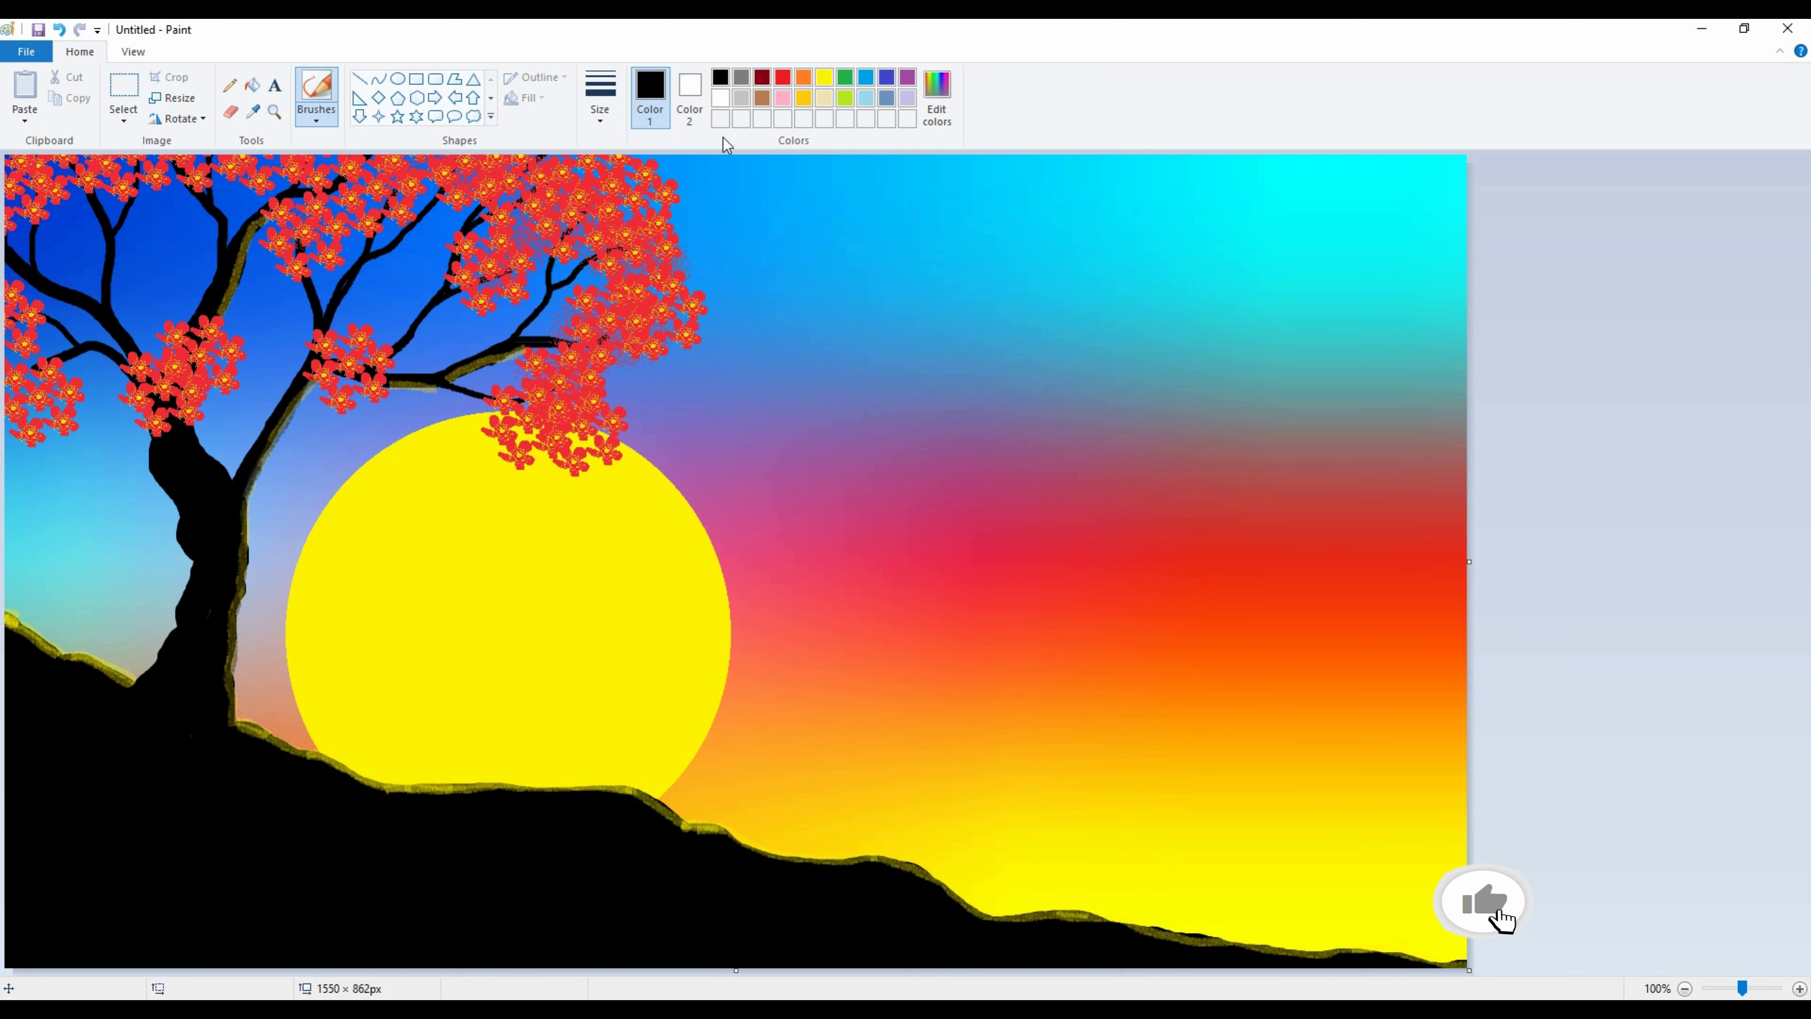
# Brush yellow highlights along the trunk's fork and add crossing bark lines down to the trunk's base
pyautogui.click(824, 78)
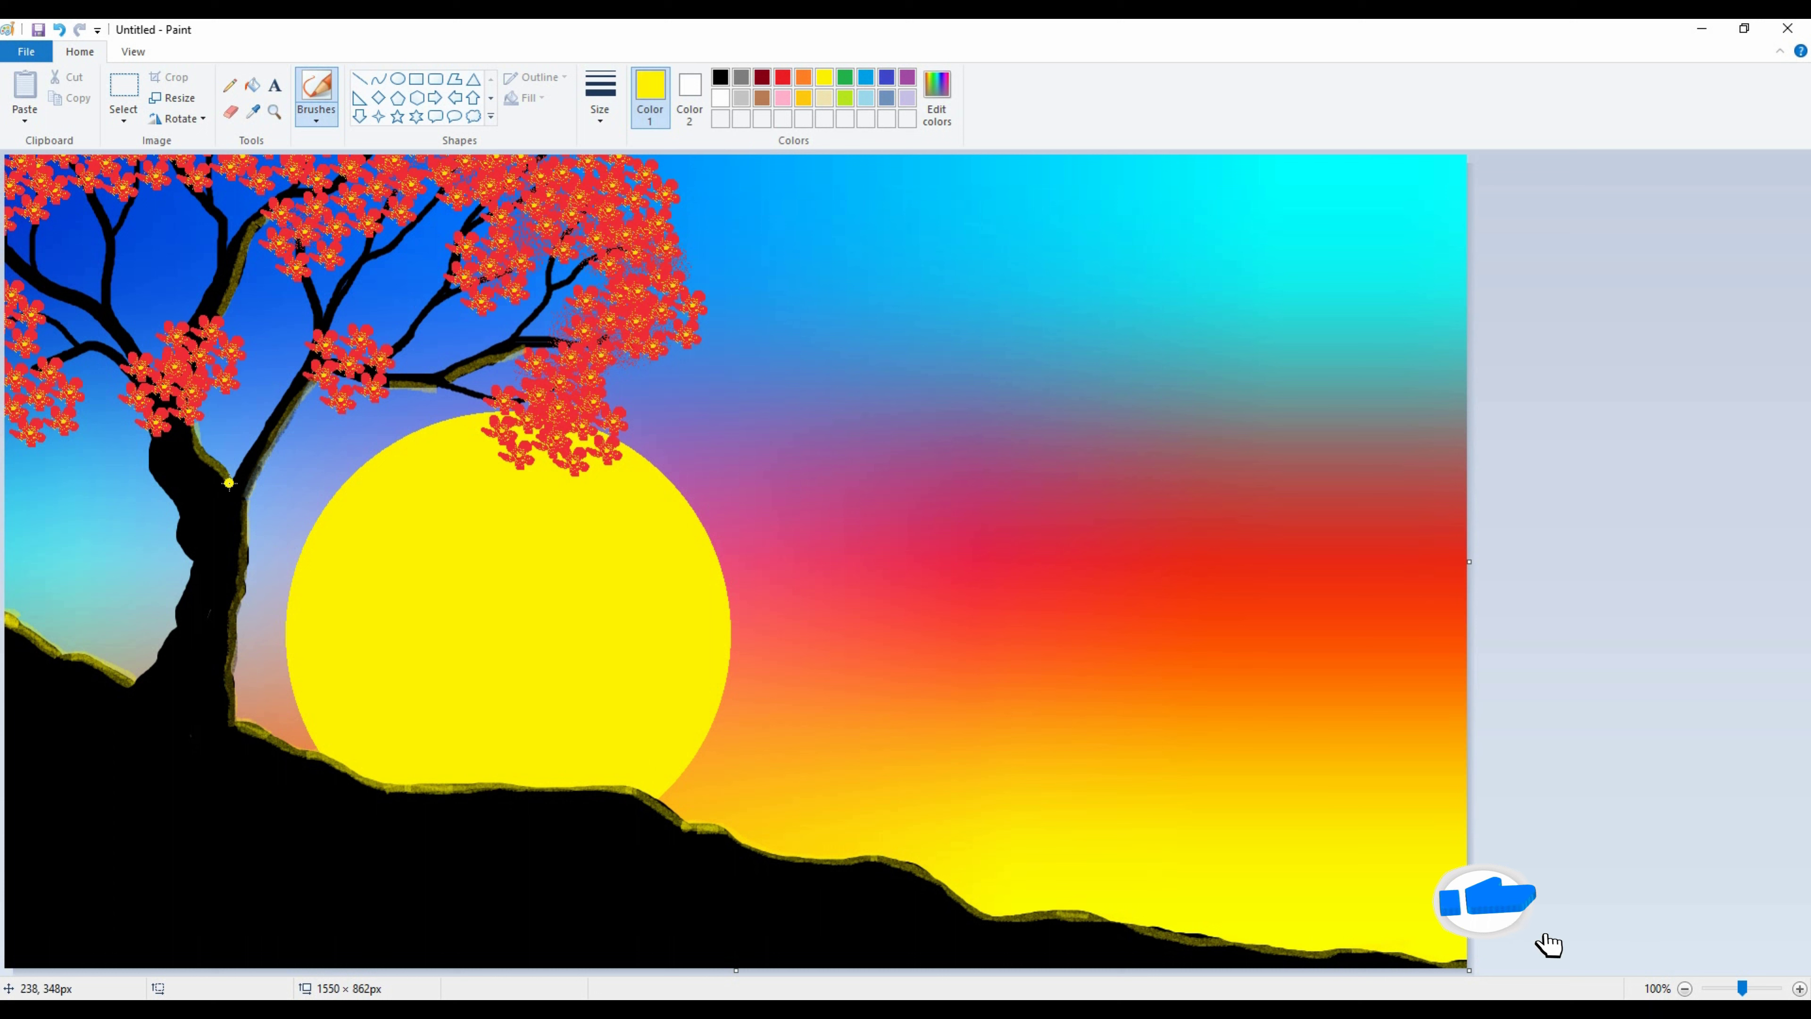
pyautogui.moveTo(229, 497); pyautogui.dragTo(230, 477)
pyautogui.moveTo(232, 600); pyautogui.dragTo(224, 706)
pyautogui.hotkey('ctrl', 'z')
pyautogui.moveTo(189, 491); pyautogui.dragTo(217, 720)
pyautogui.moveTo(231, 492); pyautogui.dragTo(160, 710)
pyautogui.moveTo(228, 542); pyautogui.dragTo(185, 684)
pyautogui.moveTo(200, 543); pyautogui.dragTo(228, 642)
# Add thin yellow highlights along the edges of the tree's smaller upper branches
pyautogui.moveTo(24, 262); pyautogui.dragTo(98, 303)
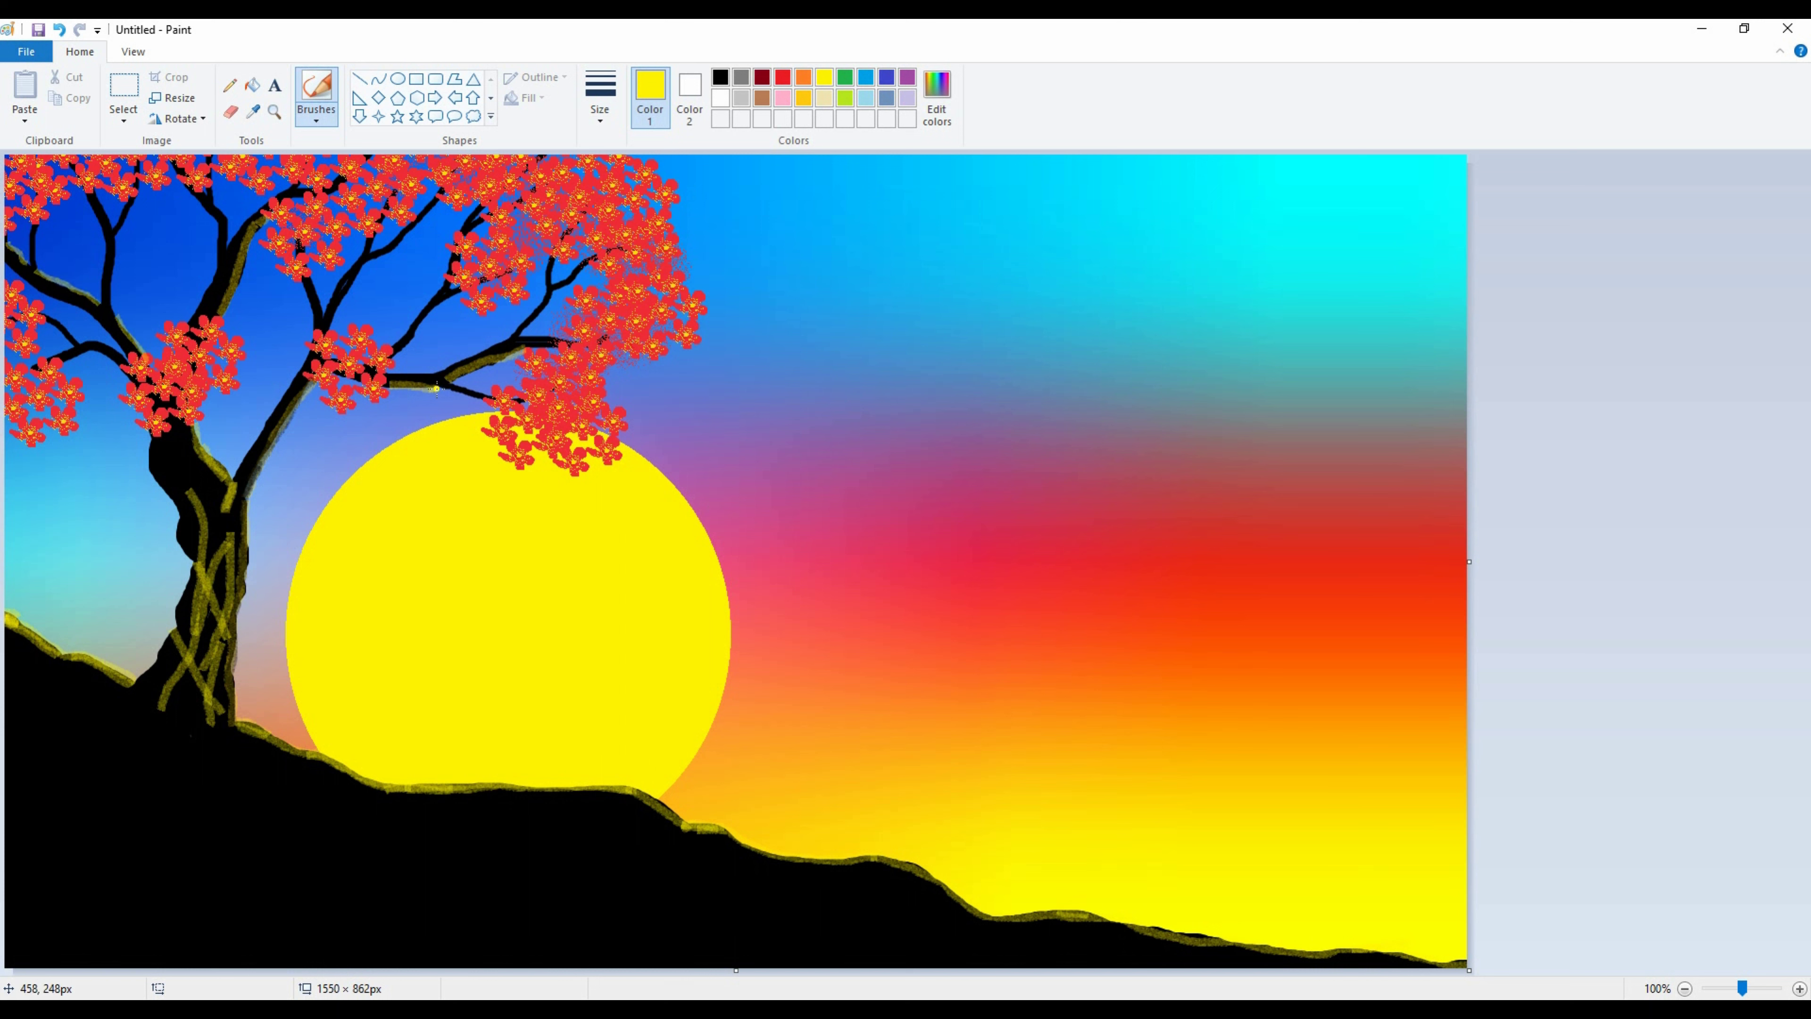
pyautogui.hotkey('ctrl', 'z')
pyautogui.moveTo(443, 299); pyautogui.dragTo(409, 345)
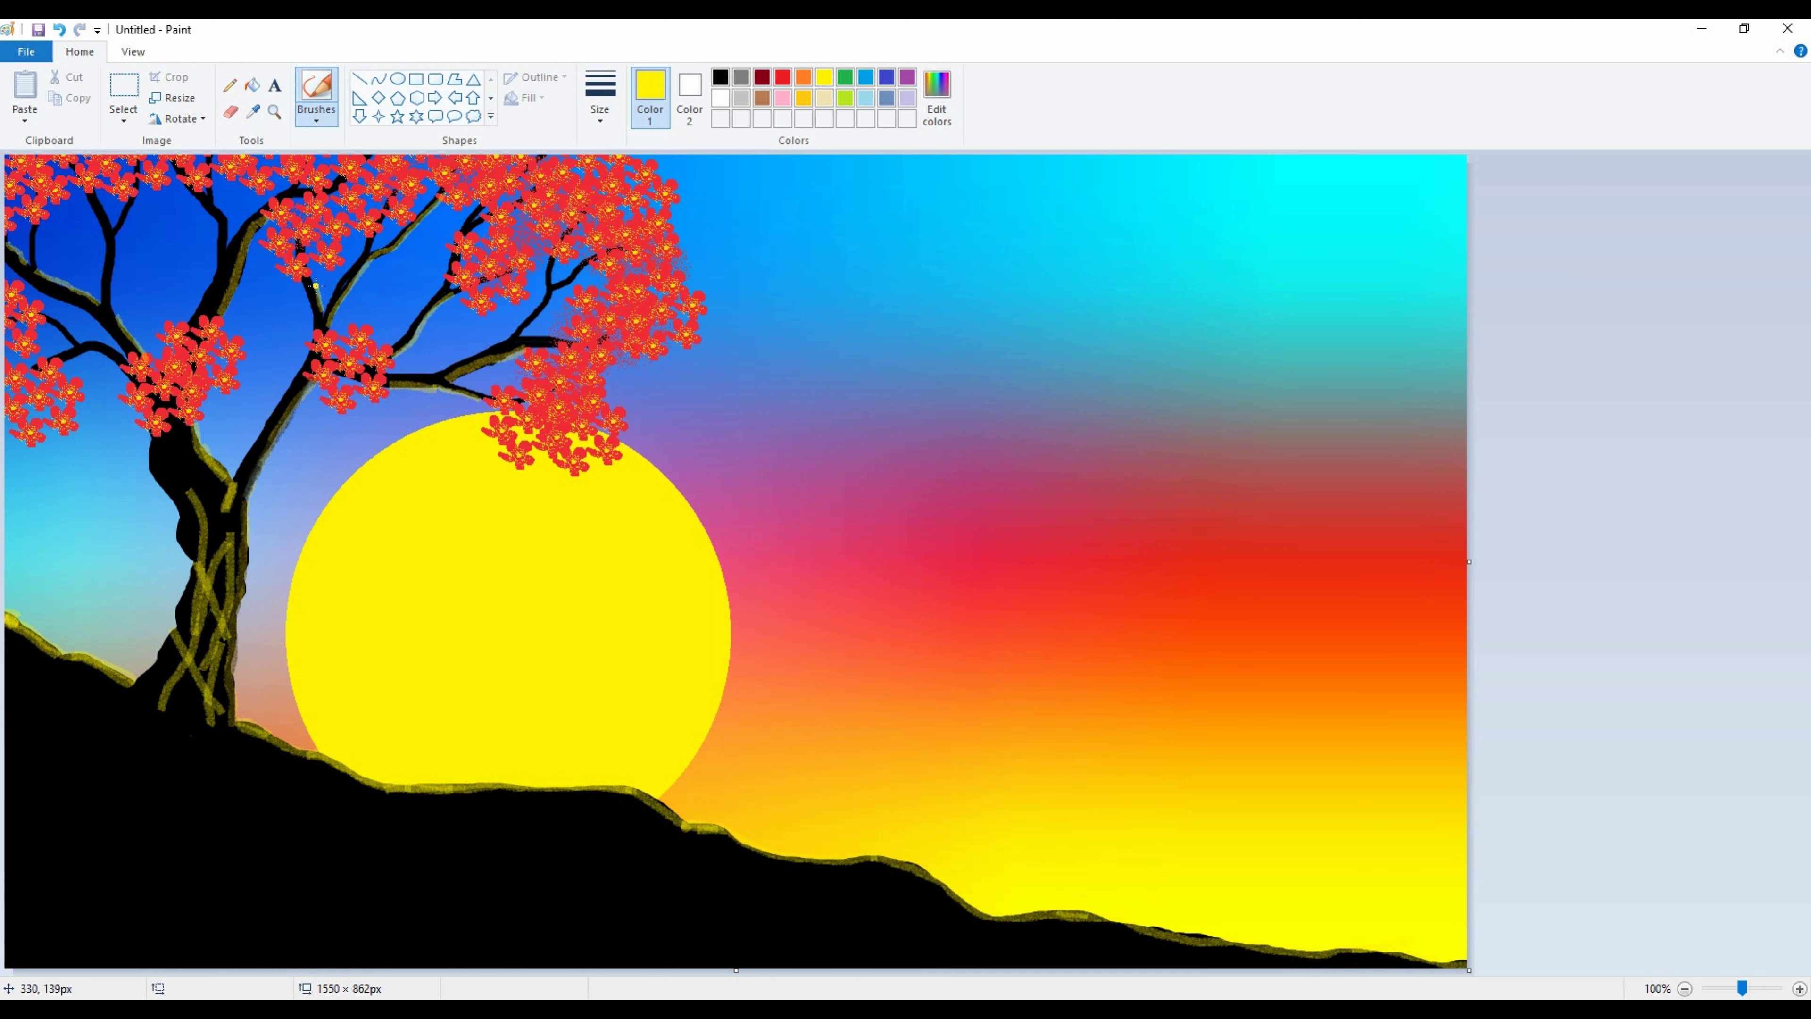
pyautogui.moveTo(224, 248); pyautogui.dragTo(208, 187)
pyautogui.moveTo(107, 230); pyautogui.dragTo(122, 327)
# Fill the trunk with dense yellow bark texture and break it up with black strokes
pyautogui.moveTo(253, 493)
pyautogui.mouseDown()
pyautogui.moveTo(268, 454)
pyautogui.moveTo(242, 522)
pyautogui.mouseUp()
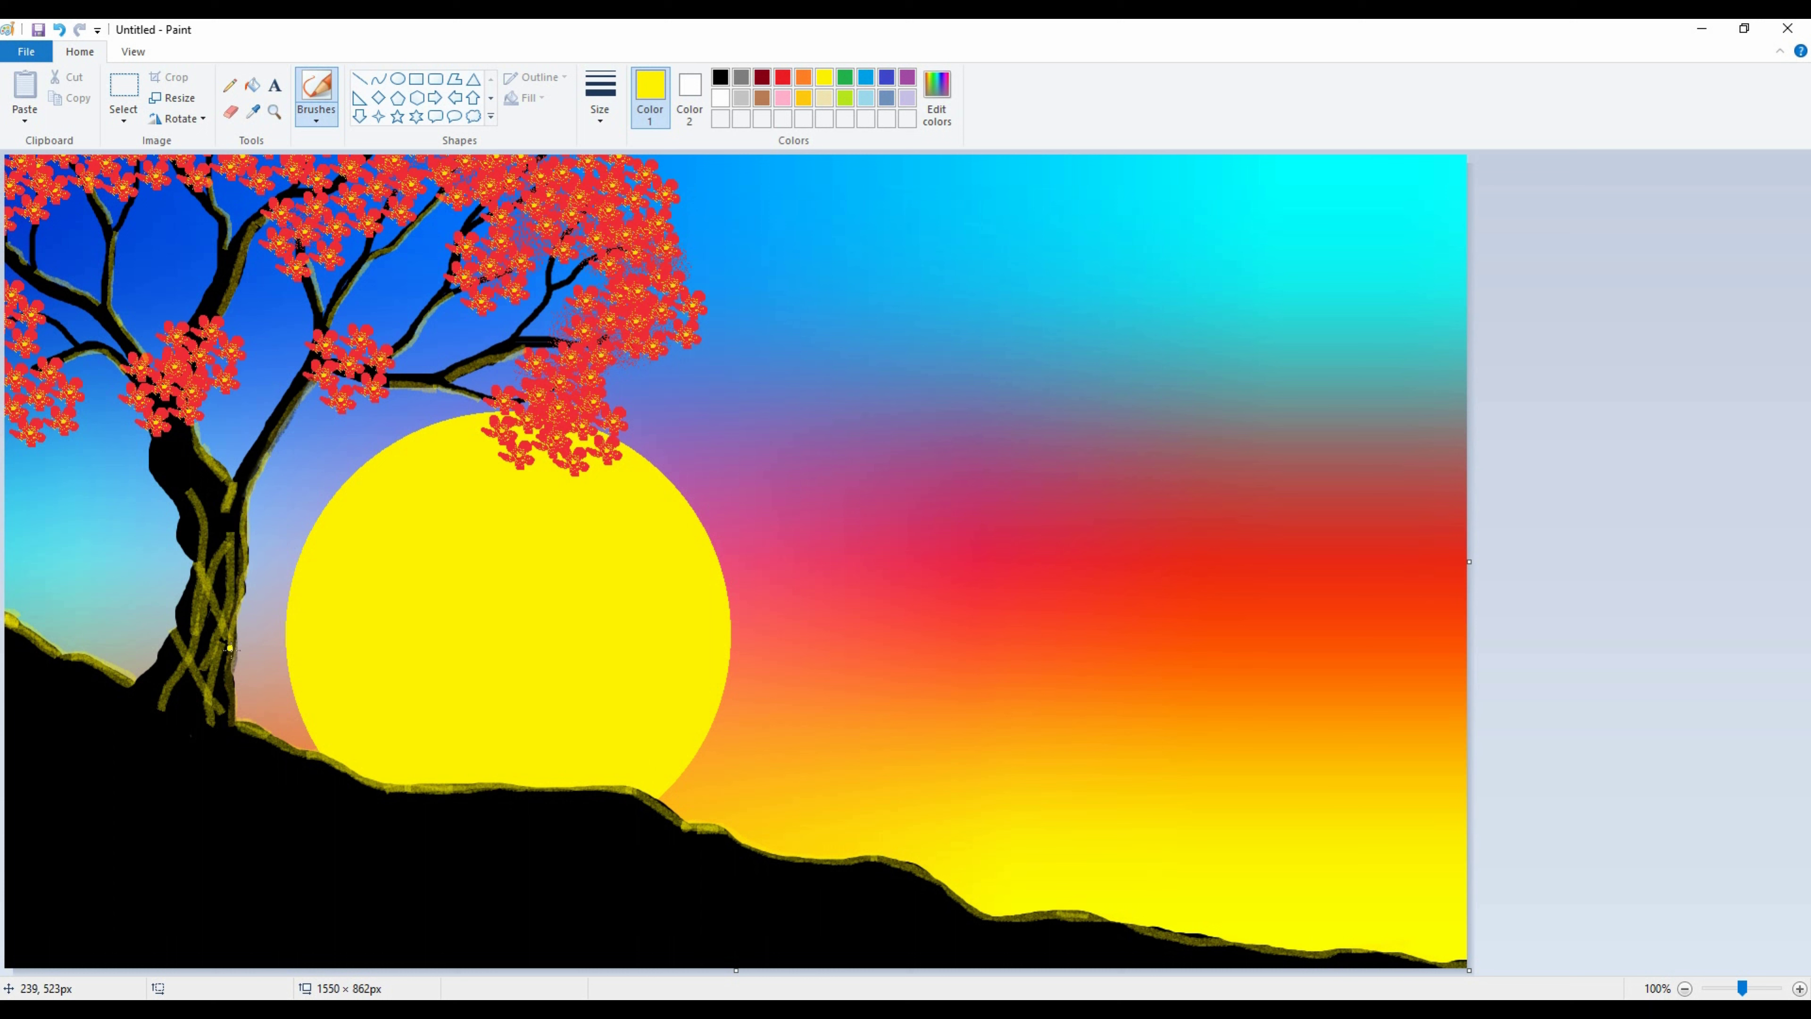
pyautogui.moveTo(216, 714)
pyautogui.mouseDown()
pyautogui.moveTo(233, 565)
pyautogui.moveTo(215, 533)
pyautogui.moveTo(196, 699)
pyautogui.moveTo(161, 696)
pyautogui.moveTo(205, 585)
pyautogui.moveTo(219, 502)
pyautogui.moveTo(202, 489)
pyautogui.moveTo(205, 511)
pyautogui.moveTo(197, 483)
pyautogui.moveTo(242, 515)
pyautogui.moveTo(214, 472)
pyautogui.moveTo(230, 492)
pyautogui.moveTo(234, 477)
pyautogui.moveTo(223, 518)
pyautogui.moveTo(261, 465)
pyautogui.moveTo(201, 559)
pyautogui.moveTo(195, 492)
pyautogui.moveTo(221, 490)
pyautogui.moveTo(229, 519)
pyautogui.moveTo(196, 526)
pyautogui.moveTo(193, 505)
pyautogui.moveTo(227, 565)
pyautogui.moveTo(223, 610)
pyautogui.moveTo(201, 603)
pyautogui.moveTo(195, 557)
pyautogui.moveTo(200, 630)
pyautogui.moveTo(168, 662)
pyautogui.moveTo(216, 491)
pyautogui.mouseUp()
pyautogui.click(720, 77)
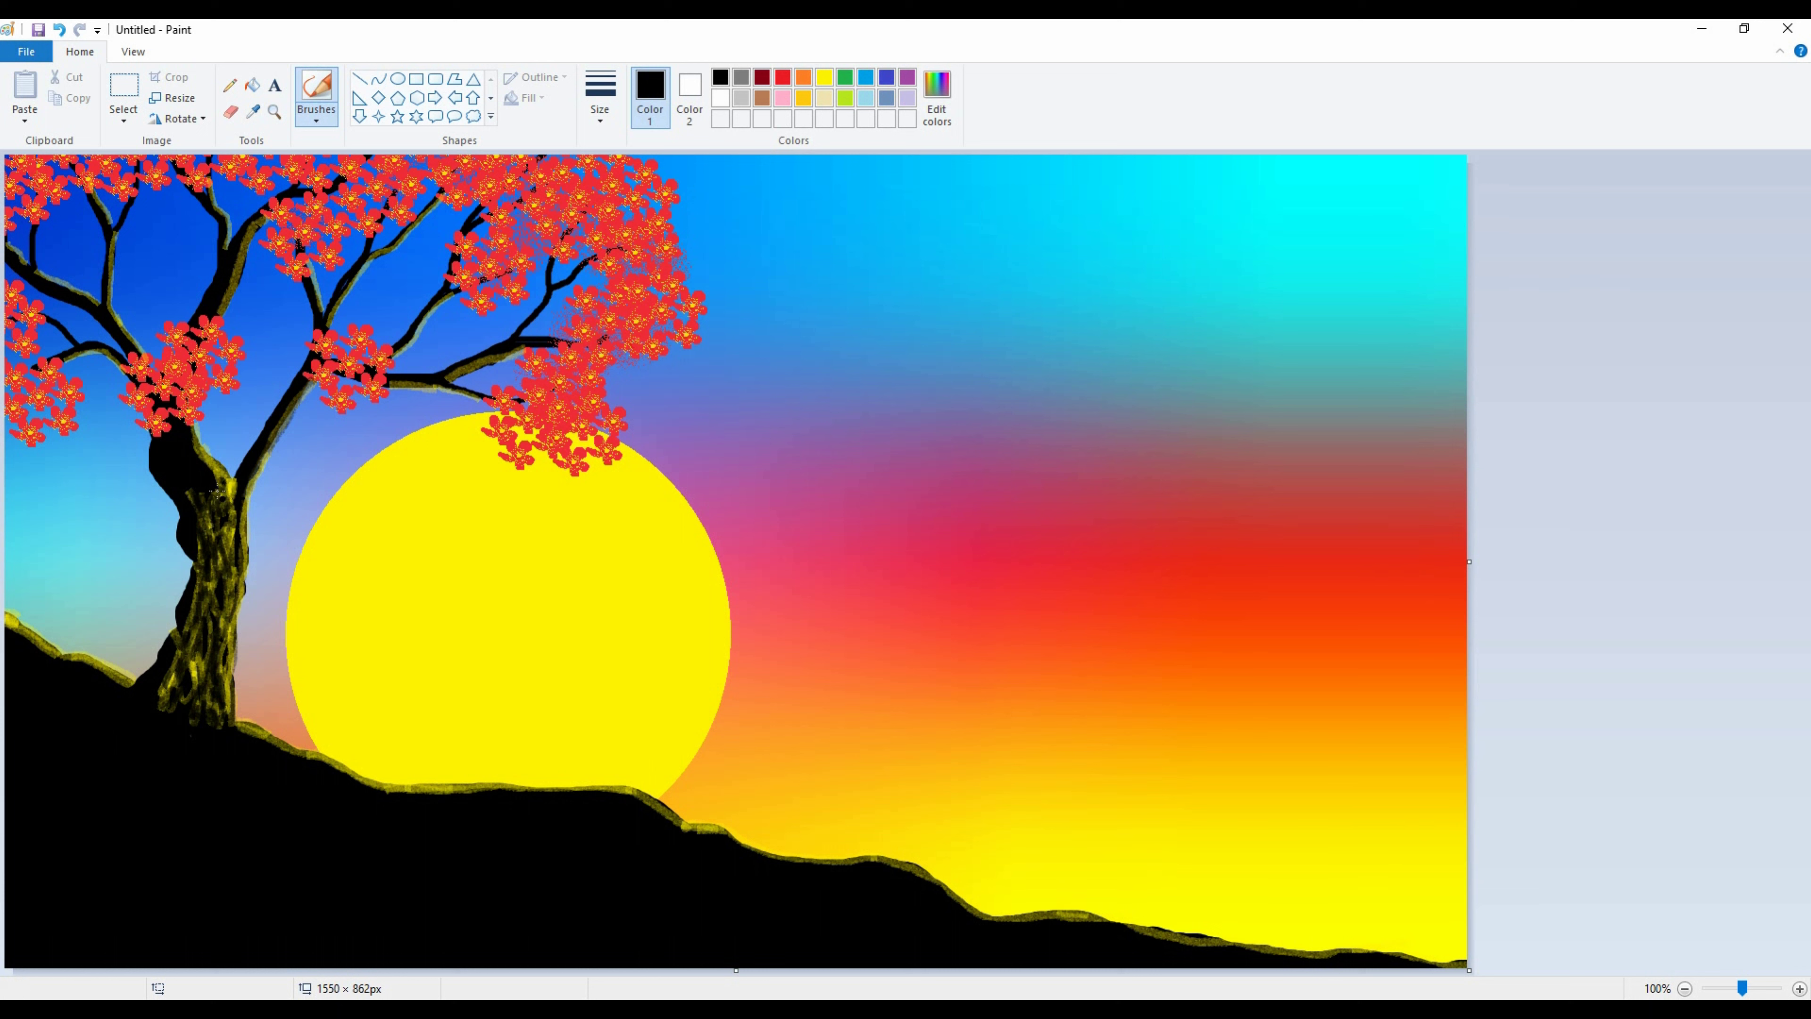
pyautogui.moveTo(220, 497)
pyautogui.mouseDown()
pyautogui.moveTo(222, 629)
pyautogui.moveTo(213, 572)
pyautogui.moveTo(230, 577)
pyautogui.moveTo(173, 641)
pyautogui.moveTo(208, 667)
pyautogui.mouseUp()
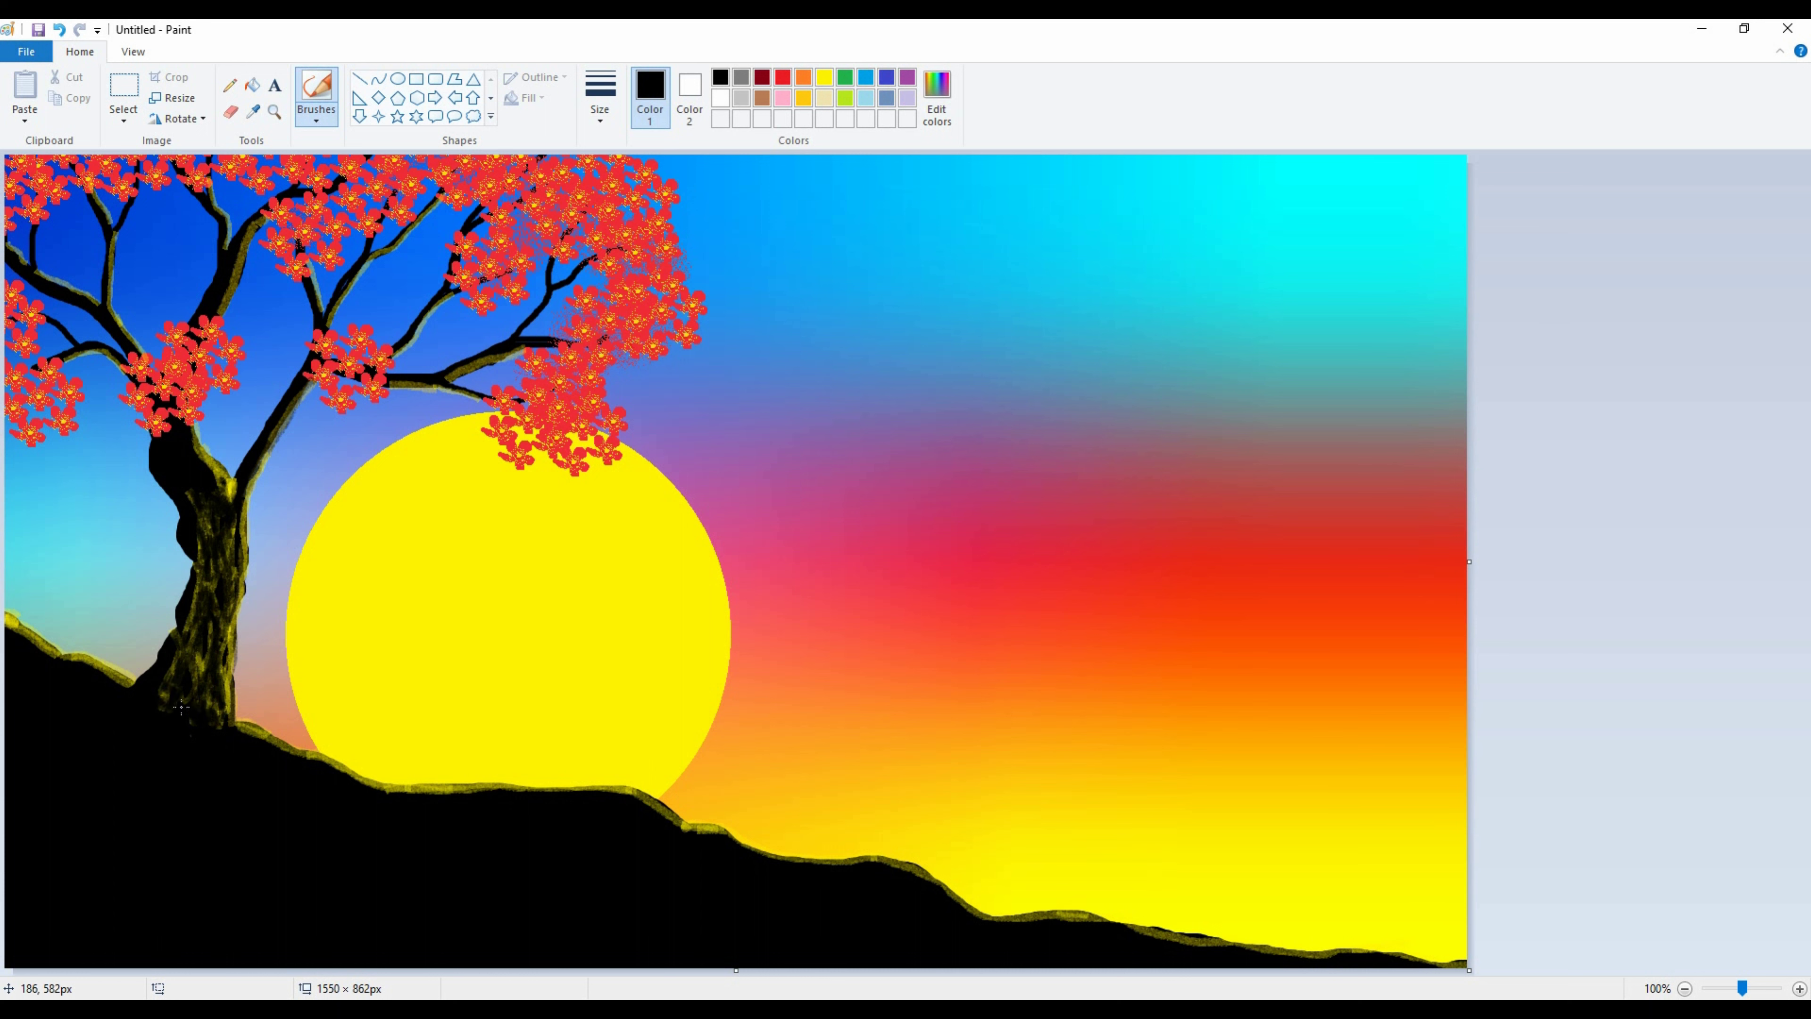
# Enlarge the brush and texture the black hillside with yellow and lime strokes, blending them with black along the slope
pyautogui.click(824, 77)
pyautogui.hotkey('ctrl', '+')
pyautogui.hotkey('ctrl', '+')
pyautogui.hotkey('ctrl', '+')
pyautogui.hotkey('ctrl', '+')
pyautogui.moveTo(97, 886)
pyautogui.mouseDown()
pyautogui.moveTo(410, 910)
pyautogui.moveTo(175, 833)
pyautogui.moveTo(87, 726)
pyautogui.moveTo(33, 796)
pyautogui.moveTo(33, 932)
pyautogui.moveTo(357, 822)
pyautogui.moveTo(194, 755)
pyautogui.moveTo(717, 953)
pyautogui.moveTo(516, 830)
pyautogui.moveTo(848, 953)
pyautogui.moveTo(913, 924)
pyautogui.moveTo(1118, 949)
pyautogui.mouseUp()
pyautogui.click(845, 97)
pyautogui.moveTo(279, 942)
pyautogui.mouseDown()
pyautogui.moveTo(154, 938)
pyautogui.moveTo(10, 697)
pyautogui.moveTo(433, 826)
pyautogui.moveTo(1099, 981)
pyautogui.mouseUp()
pyautogui.moveTo(563, 949)
pyautogui.mouseDown()
pyautogui.moveTo(299, 920)
pyautogui.moveTo(108, 820)
pyautogui.moveTo(613, 949)
pyautogui.moveTo(869, 935)
pyautogui.mouseUp()
pyautogui.click(720, 77)
pyautogui.moveTo(107, 721)
pyautogui.mouseDown()
pyautogui.moveTo(29, 785)
pyautogui.moveTo(22, 670)
pyautogui.moveTo(43, 692)
pyautogui.moveTo(10, 926)
pyautogui.moveTo(228, 763)
pyautogui.moveTo(178, 842)
pyautogui.moveTo(43, 941)
pyautogui.moveTo(265, 882)
pyautogui.moveTo(428, 806)
pyautogui.moveTo(563, 820)
pyautogui.moveTo(192, 956)
pyautogui.moveTo(754, 969)
pyautogui.moveTo(464, 920)
pyautogui.moveTo(570, 842)
pyautogui.moveTo(678, 827)
pyautogui.moveTo(760, 894)
pyautogui.moveTo(1127, 959)
pyautogui.moveTo(829, 942)
pyautogui.moveTo(970, 949)
pyautogui.moveTo(792, 870)
pyautogui.moveTo(585, 927)
pyautogui.moveTo(343, 873)
pyautogui.moveTo(442, 813)
pyautogui.moveTo(71, 820)
pyautogui.moveTo(214, 942)
pyautogui.moveTo(978, 952)
pyautogui.moveTo(1141, 979)
pyautogui.mouseUp()
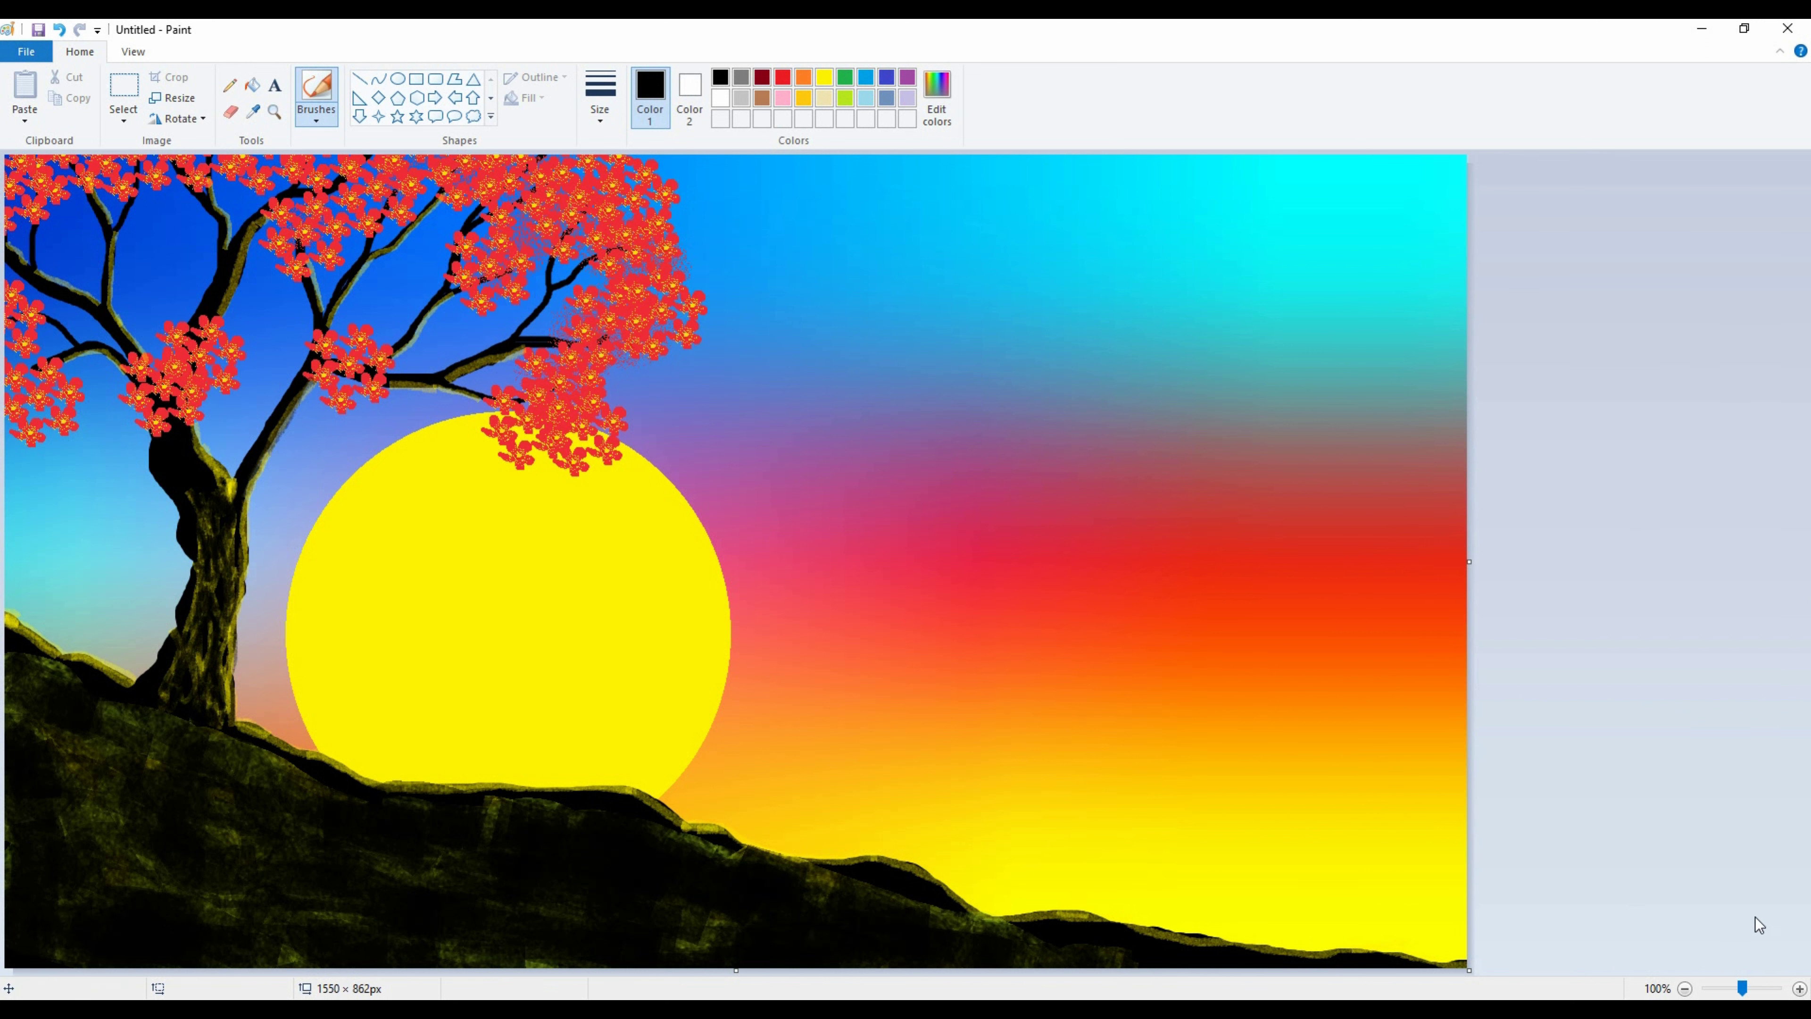
# Switch to the Pencil tool, keeping black as the drawing colour
pyautogui.click(229, 85)
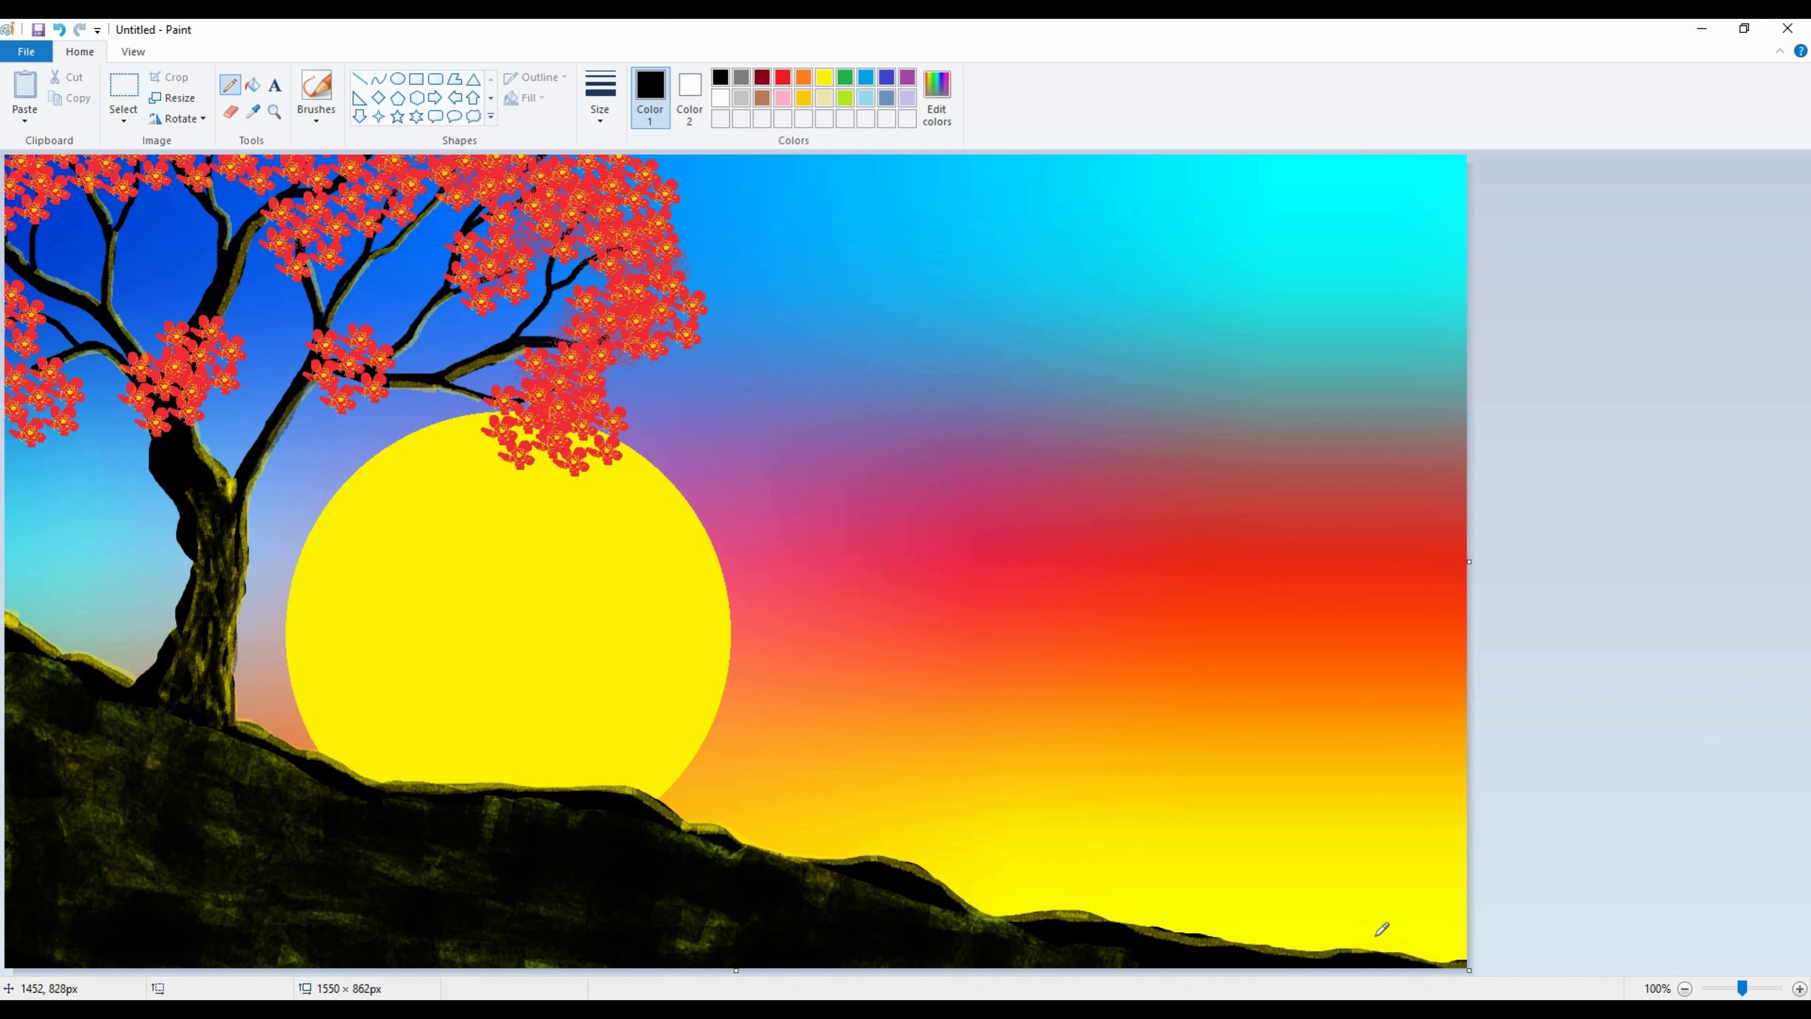
pyautogui.moveTo(1397, 945)
pyautogui.mouseDown()
pyautogui.moveTo(1355, 861)
pyautogui.moveTo(1413, 873)
pyautogui.moveTo(1386, 820)
pyautogui.moveTo(1352, 830)
pyautogui.moveTo(1389, 867)
pyautogui.moveTo(1398, 957)
pyautogui.mouseUp()
pyautogui.hotkey('ctrl', 'z')
pyautogui.hotkey('ctrl', 'z')
pyautogui.hotkey('ctrl', 'z')
pyautogui.hotkey('ctrl', 'z')
# Draw a tall black cactus with a central stem and three upward-curving arms at the low end of the hillside
pyautogui.moveTo(1367, 745); pyautogui.dragTo(1384, 953)
pyautogui.moveTo(1384, 767); pyautogui.dragTo(1372, 812)
pyautogui.moveTo(1342, 810); pyautogui.dragTo(1368, 864)
pyautogui.moveTo(1407, 835); pyautogui.dragTo(1384, 907)
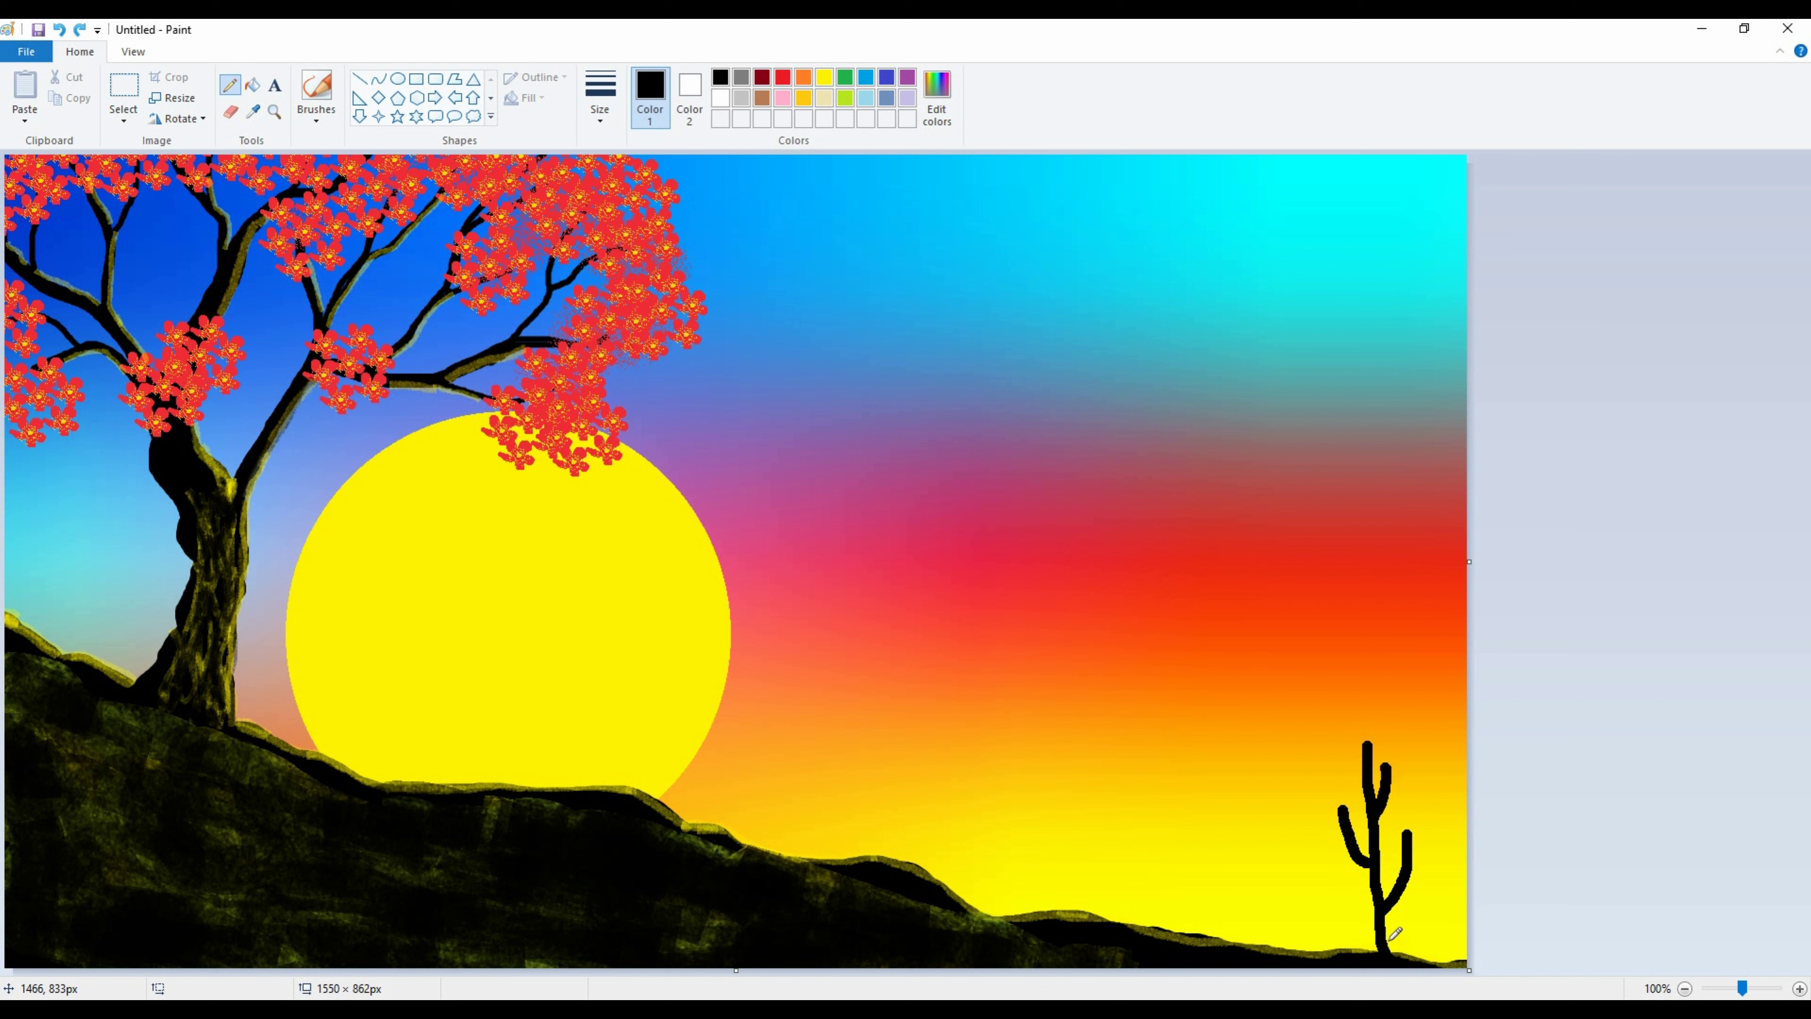
# Draw a small branching cactus and a rounded, lobed cactus in black beside the tall one
pyautogui.moveTo(1306, 879); pyautogui.dragTo(1321, 961)
pyautogui.moveTo(1336, 900); pyautogui.dragTo(1314, 929)
pyautogui.moveTo(1249, 908)
pyautogui.mouseDown()
pyautogui.moveTo(1227, 833)
pyautogui.moveTo(1261, 927)
pyautogui.mouseUp()
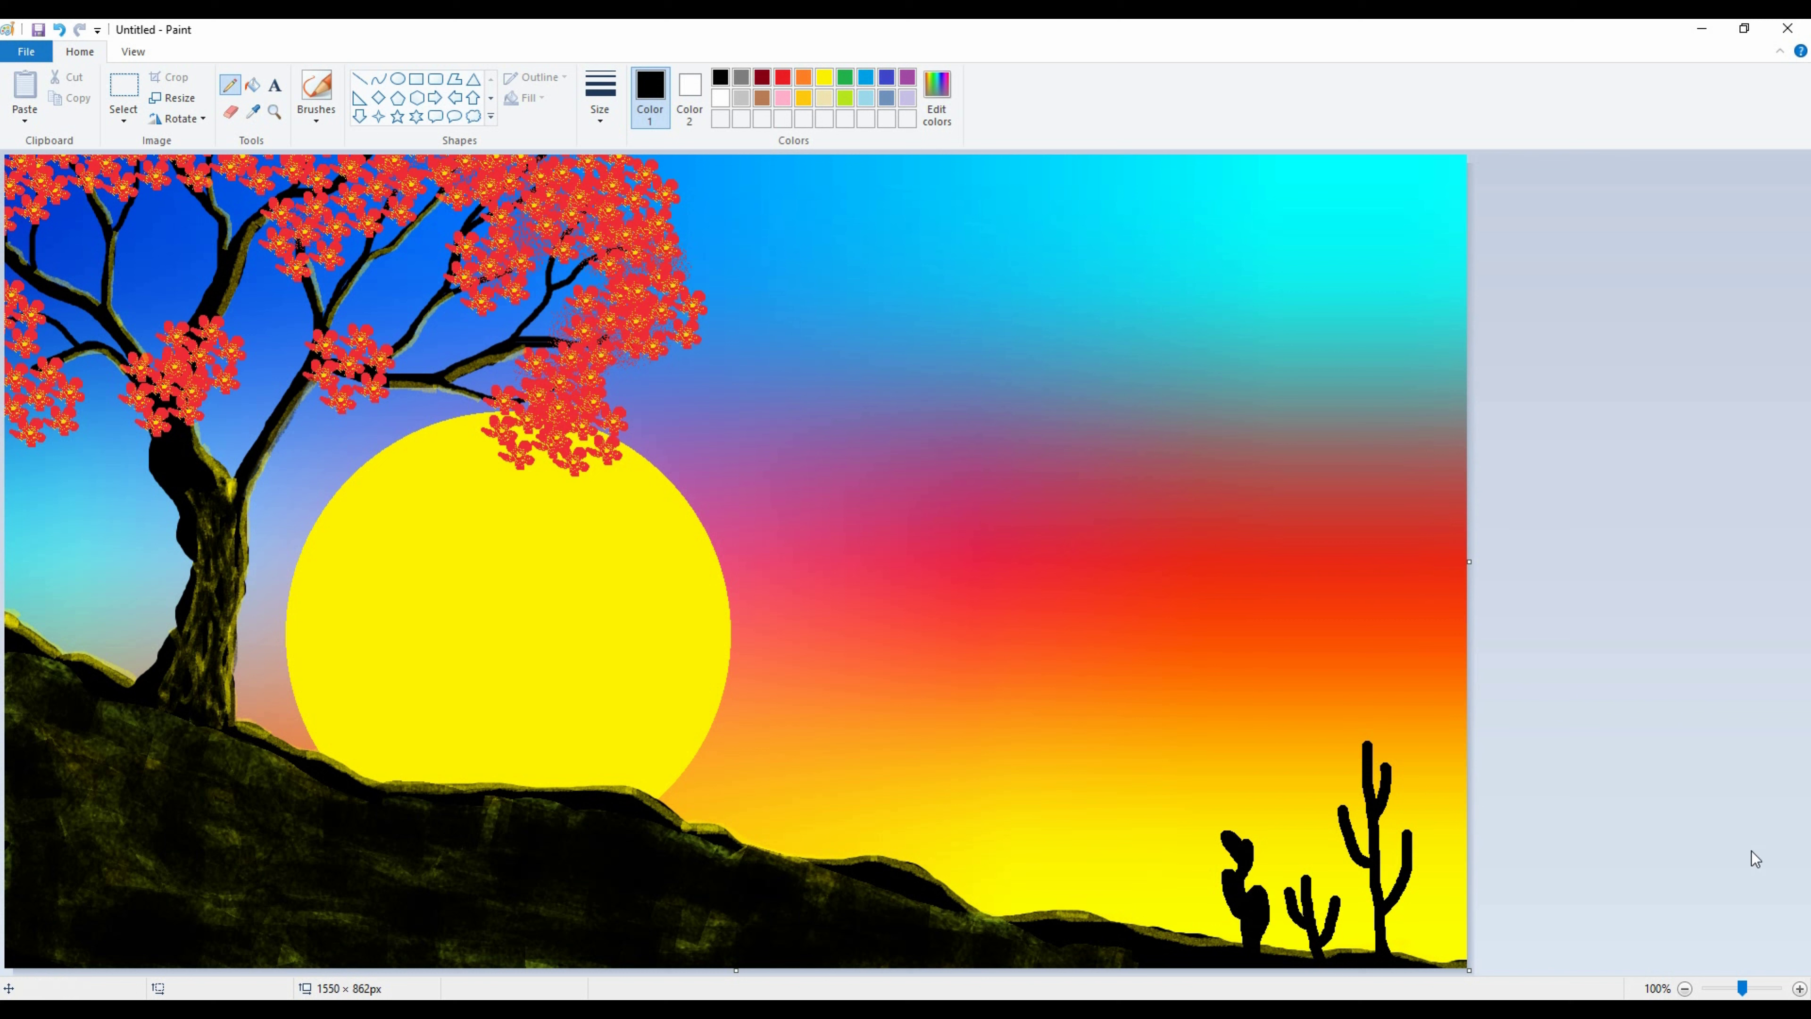
# Brush thin yellow highlights along the edges of the lobed cactus and the small branching cactus
pyautogui.click(824, 77)
pyautogui.click(316, 118)
pyautogui.click(318, 159)
pyautogui.moveTo(1239, 838); pyautogui.dragTo(1243, 853)
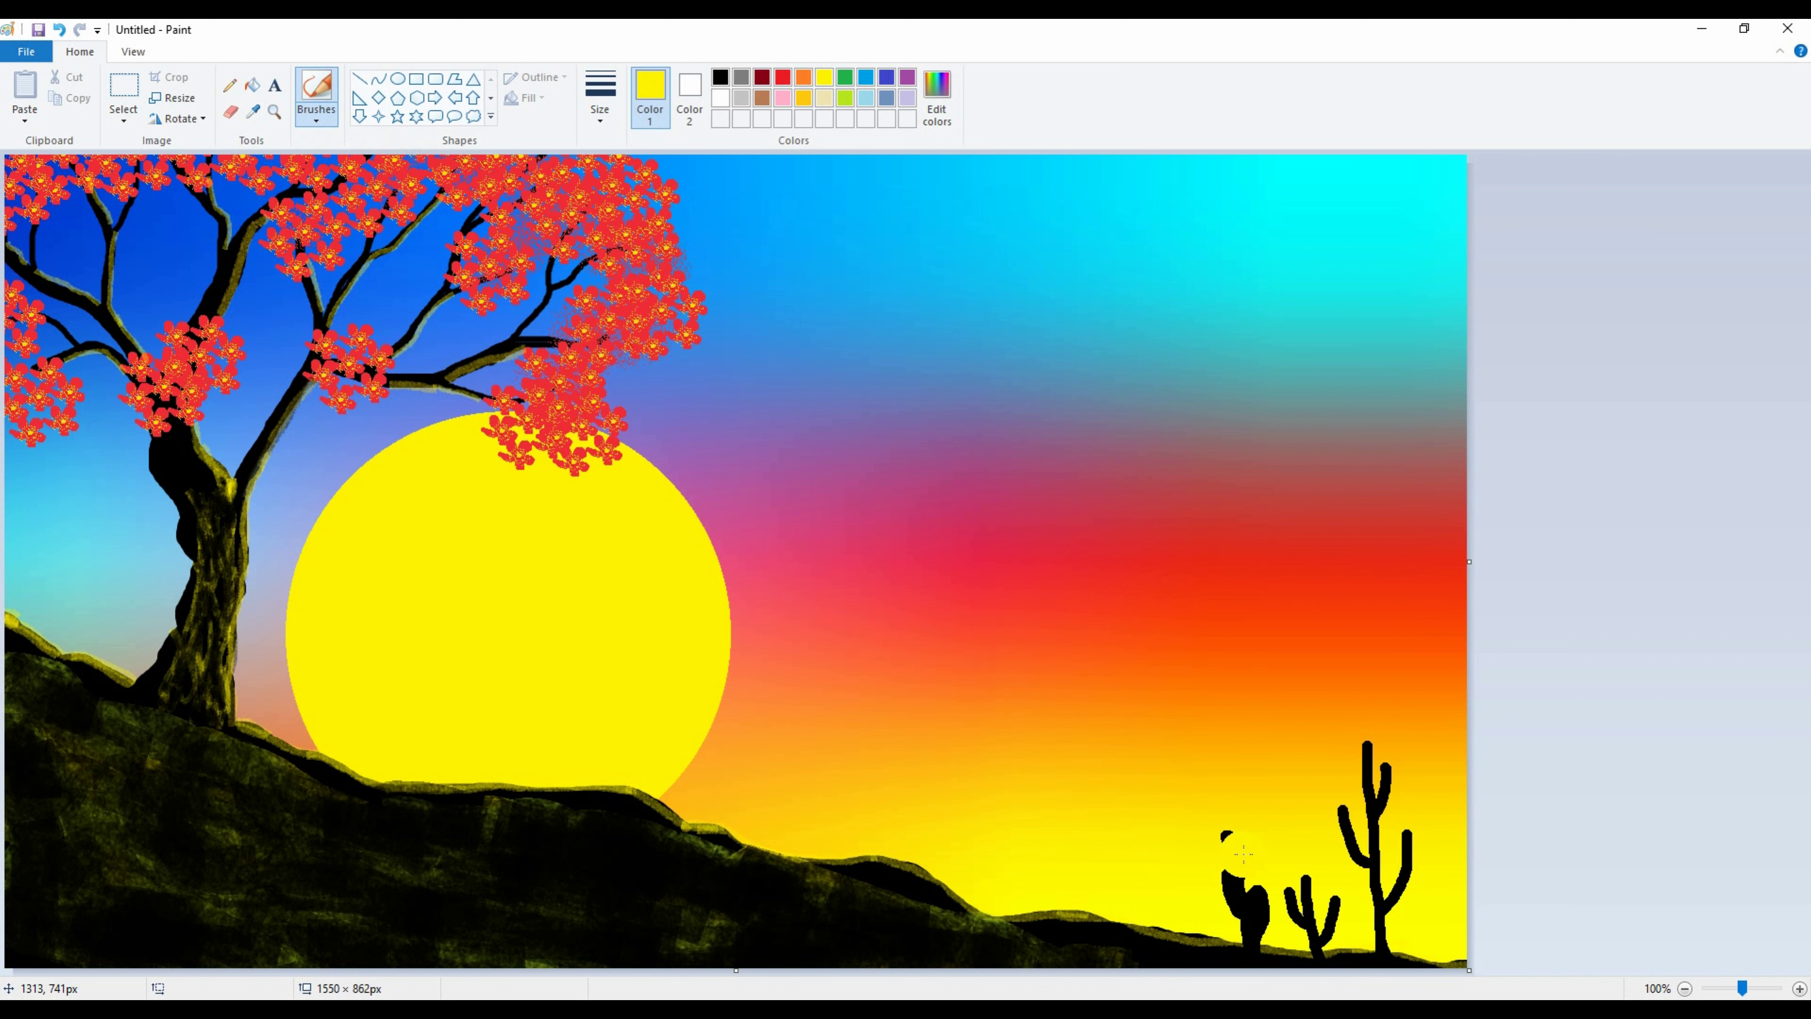
pyautogui.hotkey('ctrl', 'z')
pyautogui.moveTo(1238, 836); pyautogui.dragTo(1228, 848)
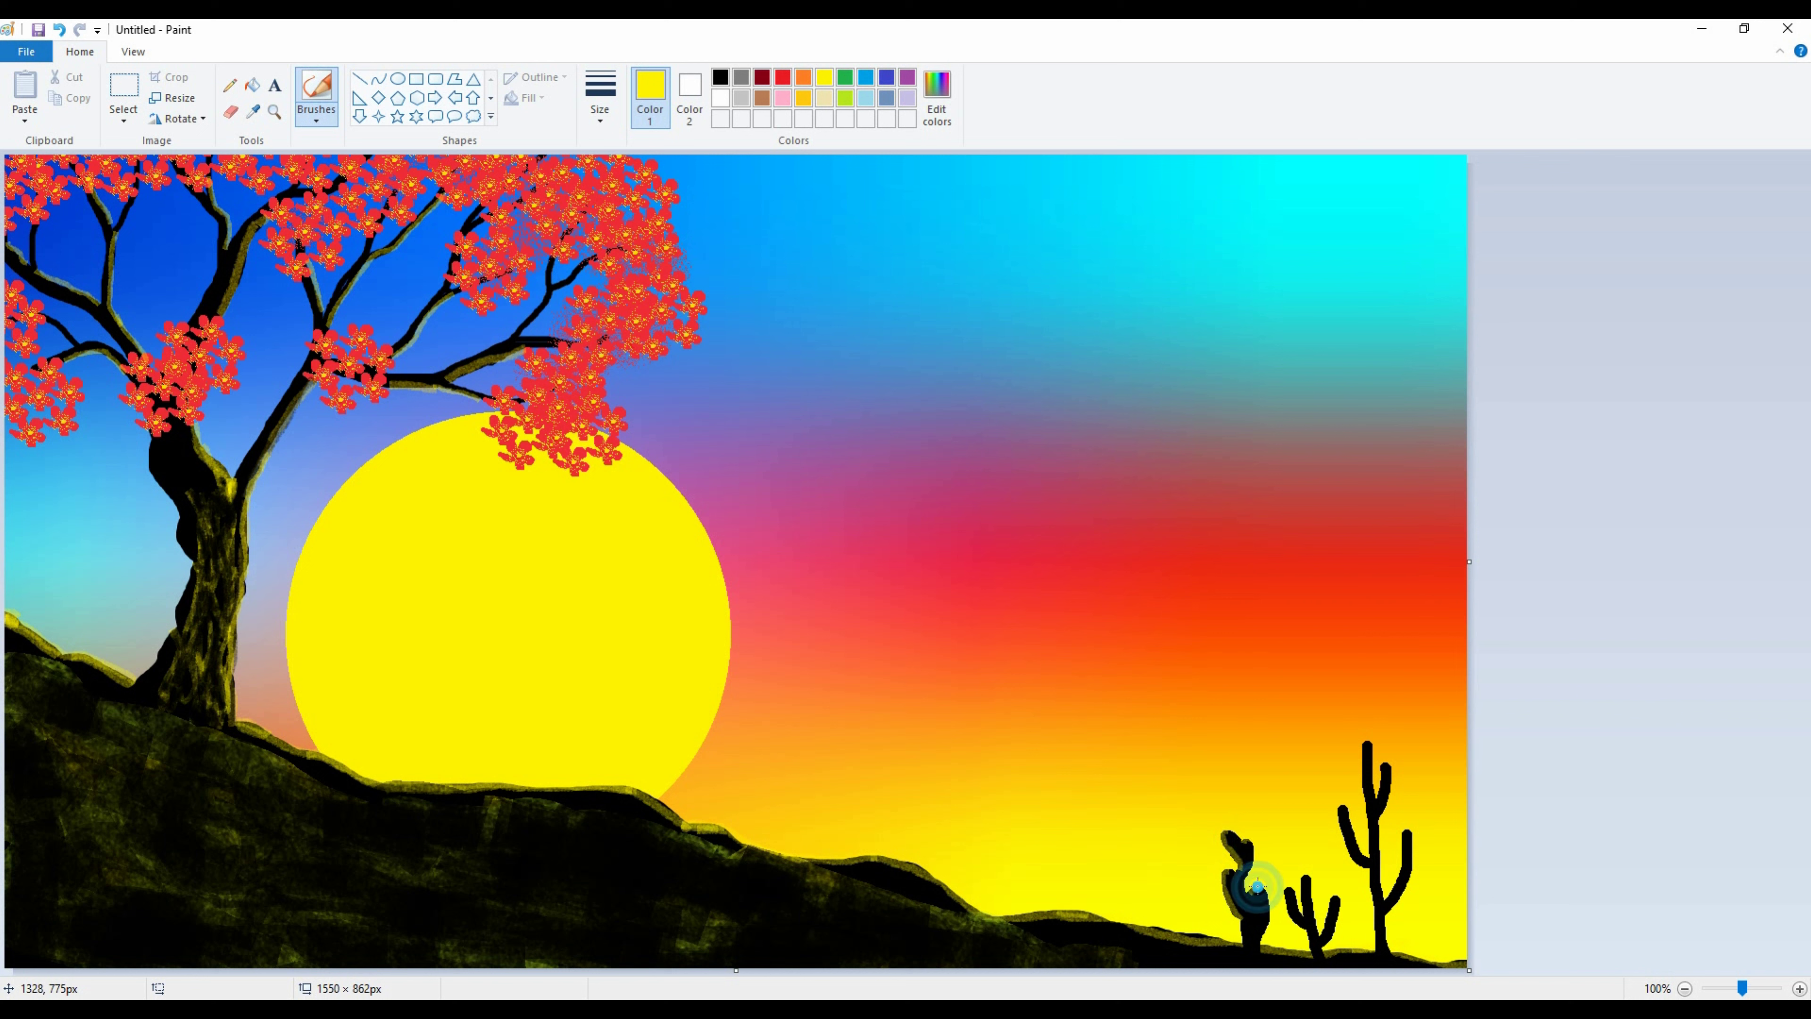
pyautogui.moveTo(1288, 893); pyautogui.dragTo(1291, 915)
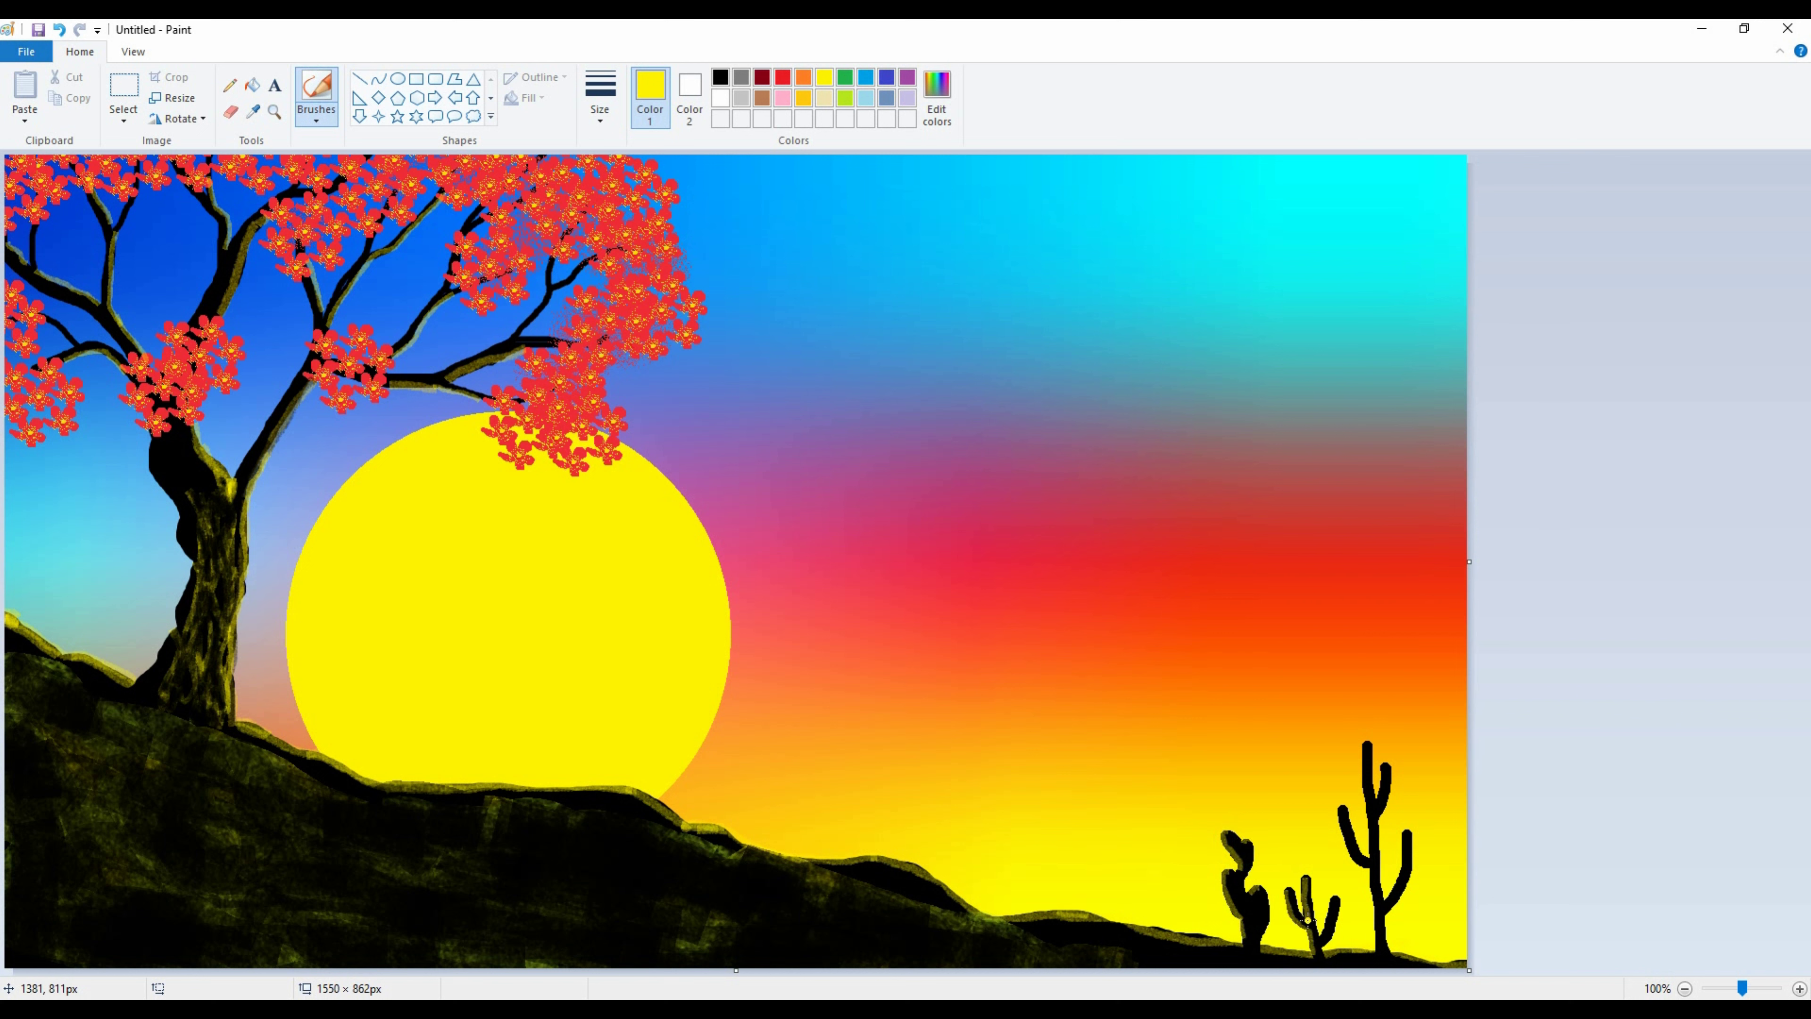
pyautogui.moveTo(1331, 897); pyautogui.dragTo(1333, 912)
# Brush yellow highlights along the stem and arms of the tall cactus
pyautogui.moveTo(1374, 747); pyautogui.dragTo(1368, 765)
pyautogui.hotkey('ctrl', 'z')
pyautogui.moveTo(1374, 833); pyautogui.dragTo(1353, 810)
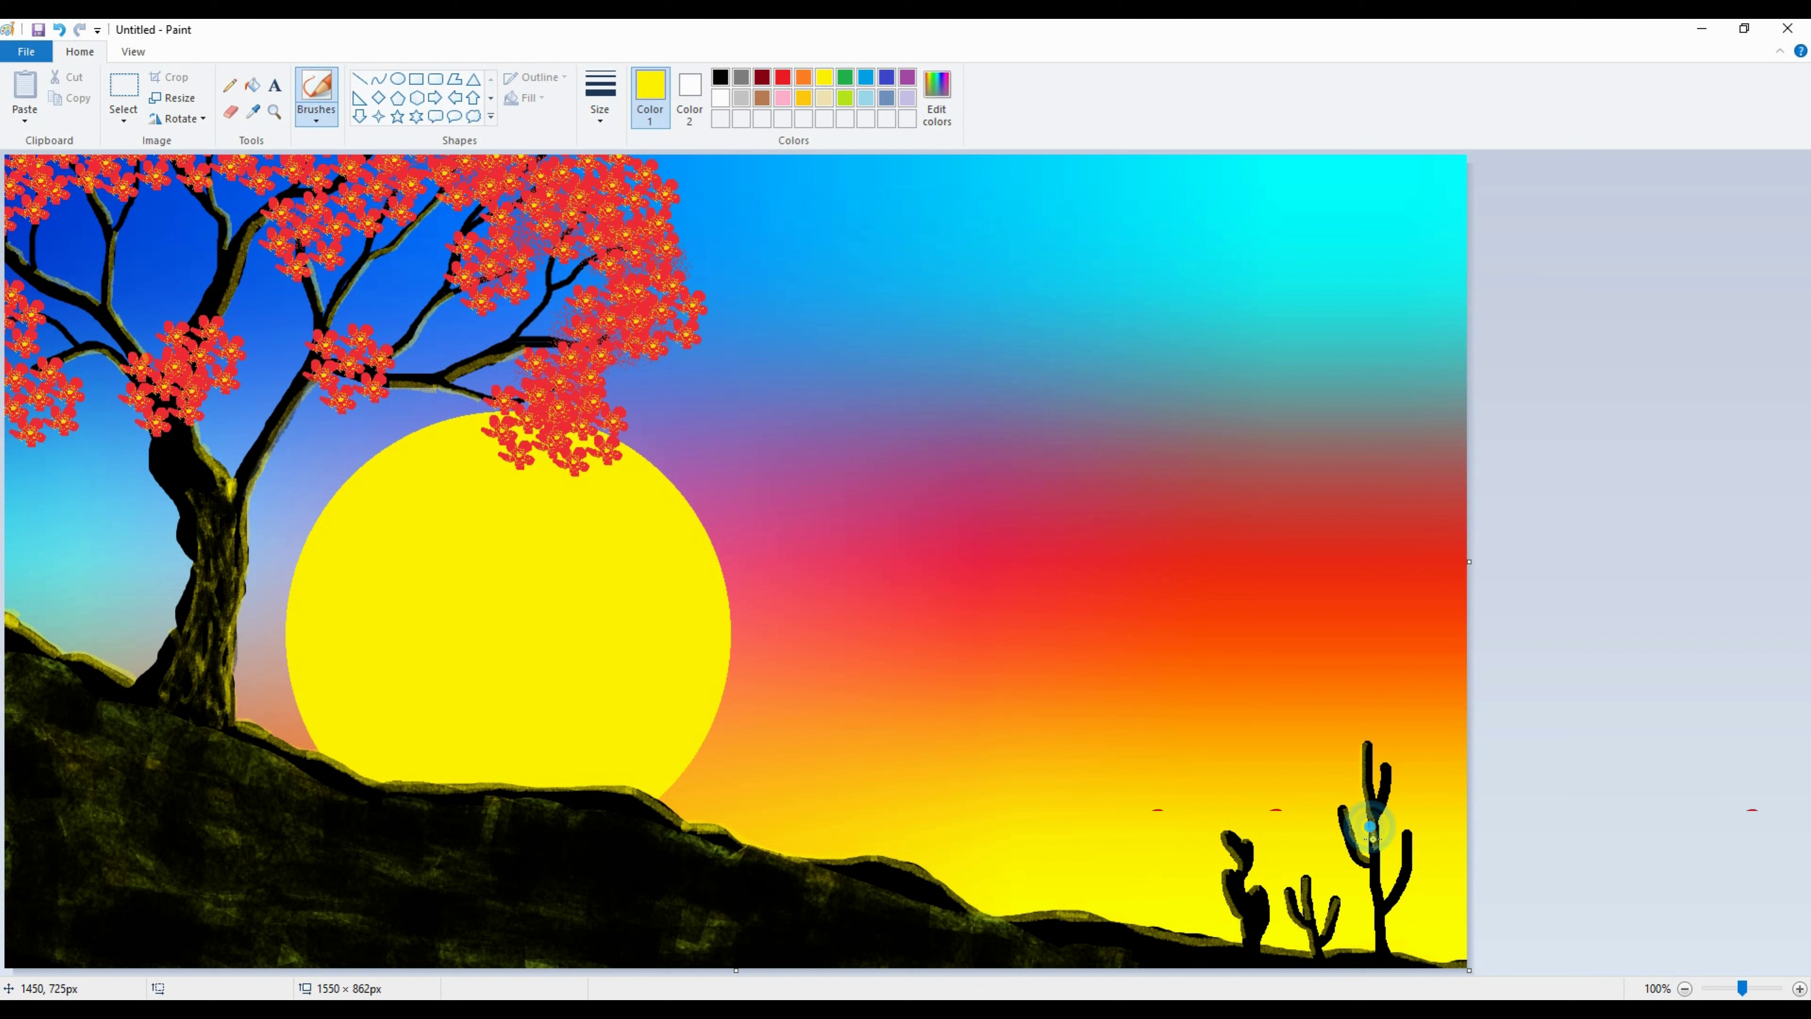